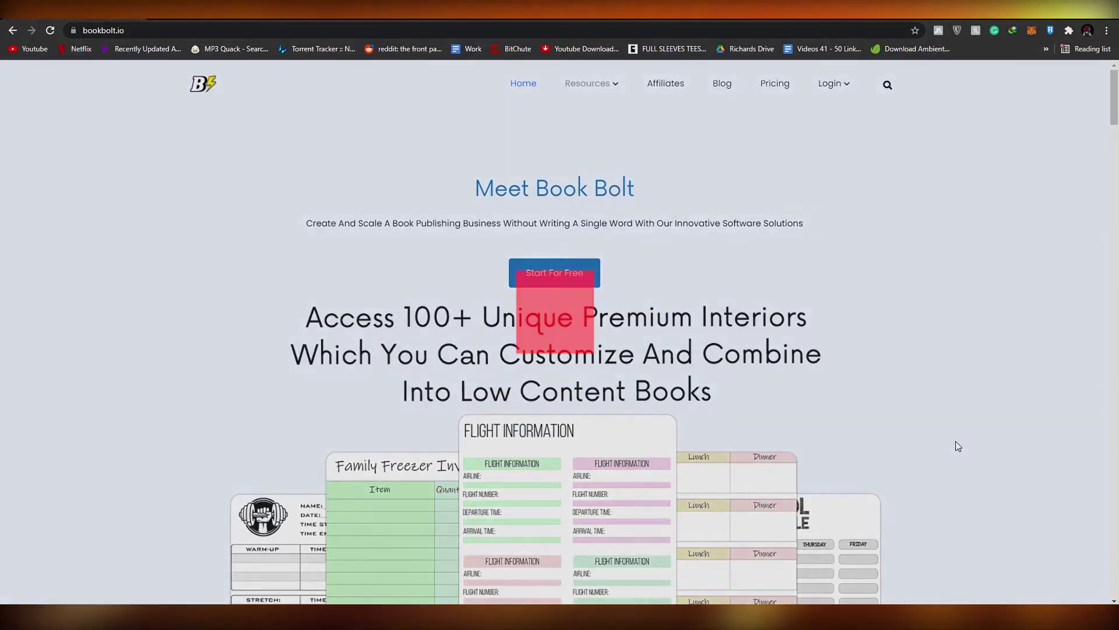
# - Look over the Book Bolt home page's introduction and its low content book publishing overview
pyautogui.scroll(-4, 952, 446)
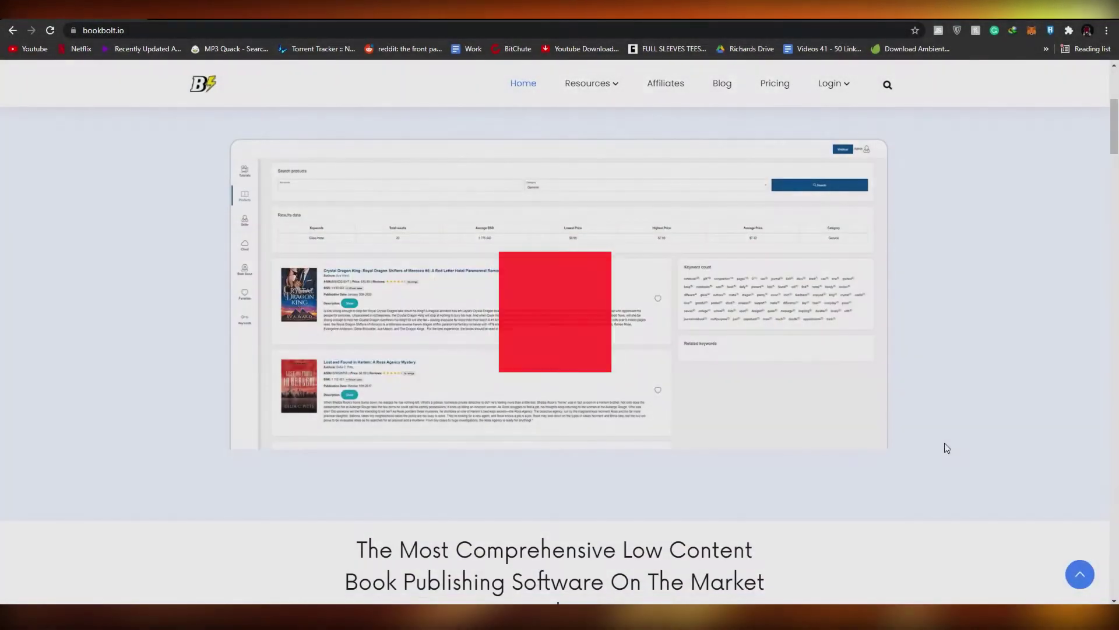
pyautogui.scroll(5, 945, 449)
pyautogui.scroll(-7, 944, 450)
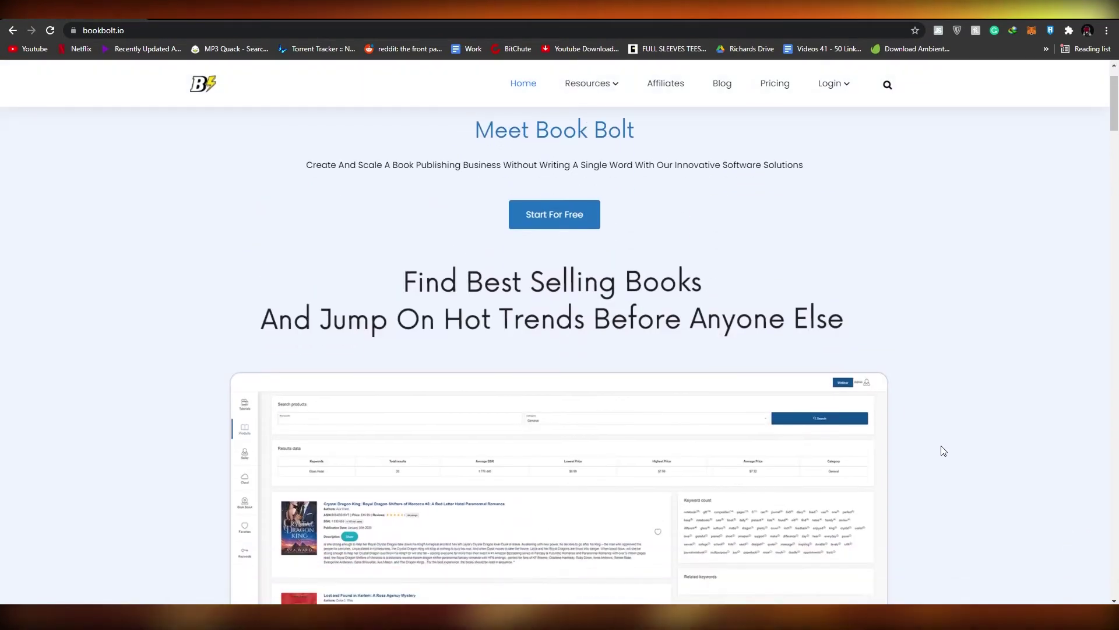
pyautogui.scroll(-4, 941, 452)
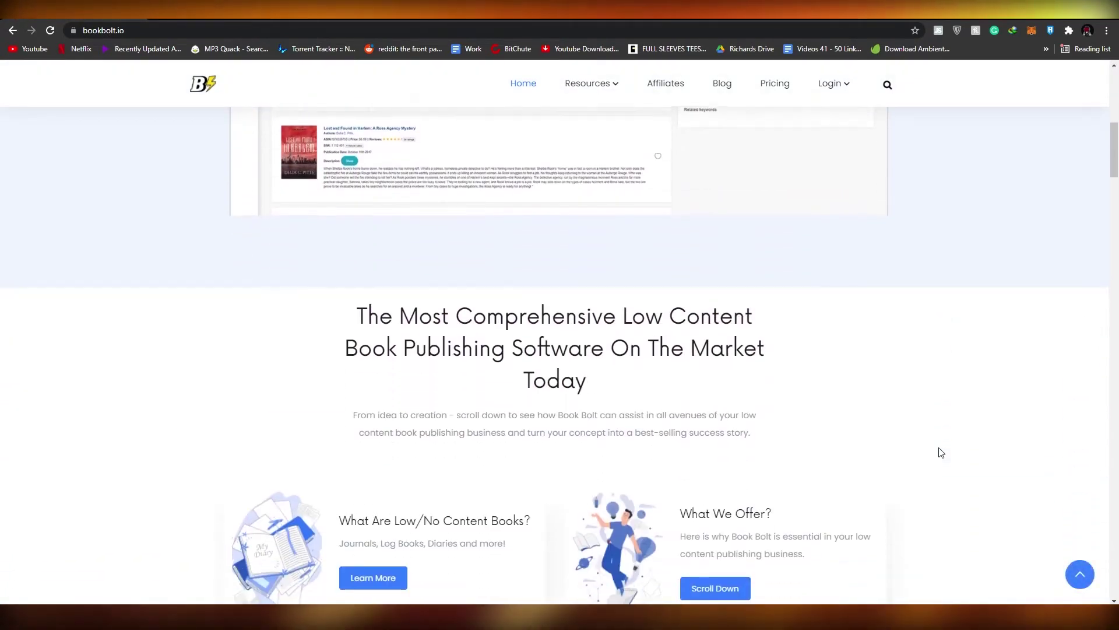
pyautogui.scroll(-2, 937, 446)
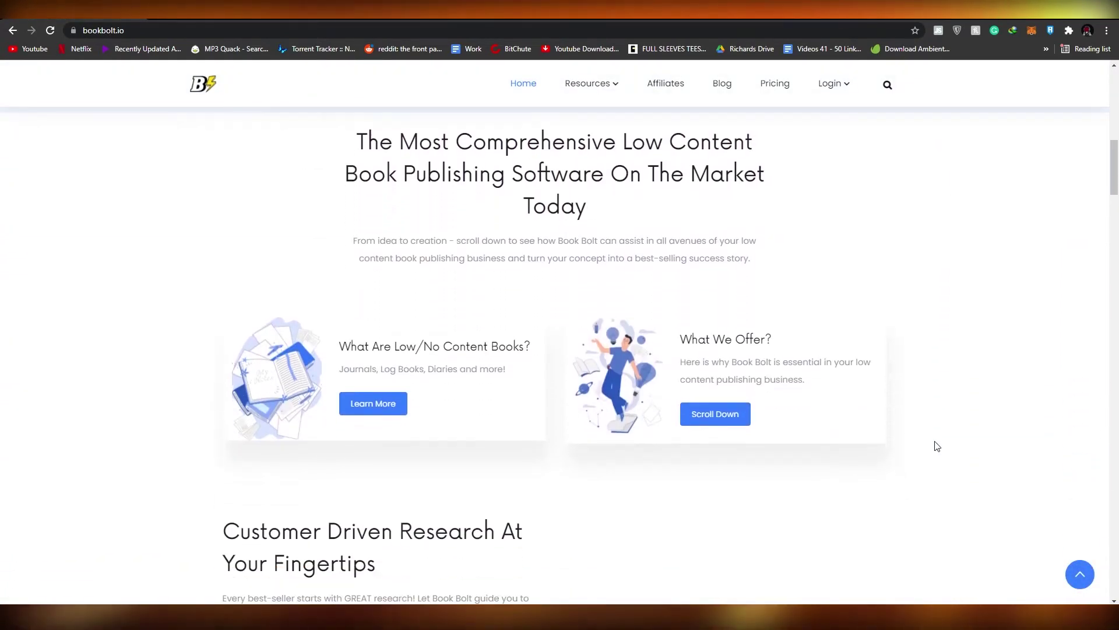
pyautogui.scroll(10, 936, 437)
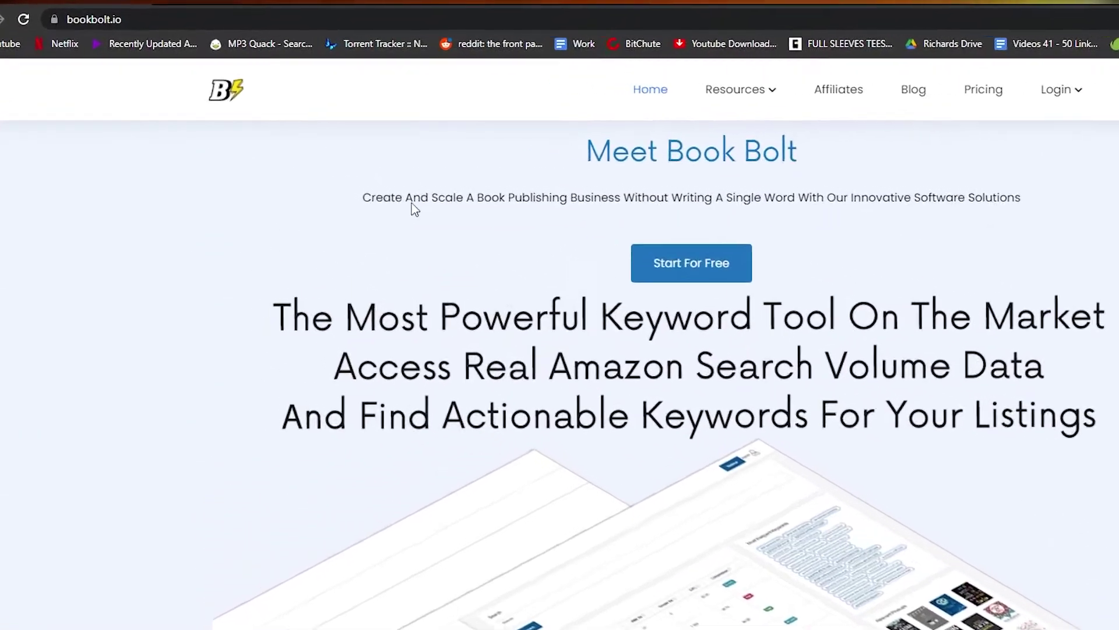
pyautogui.scroll(2, 678, 232)
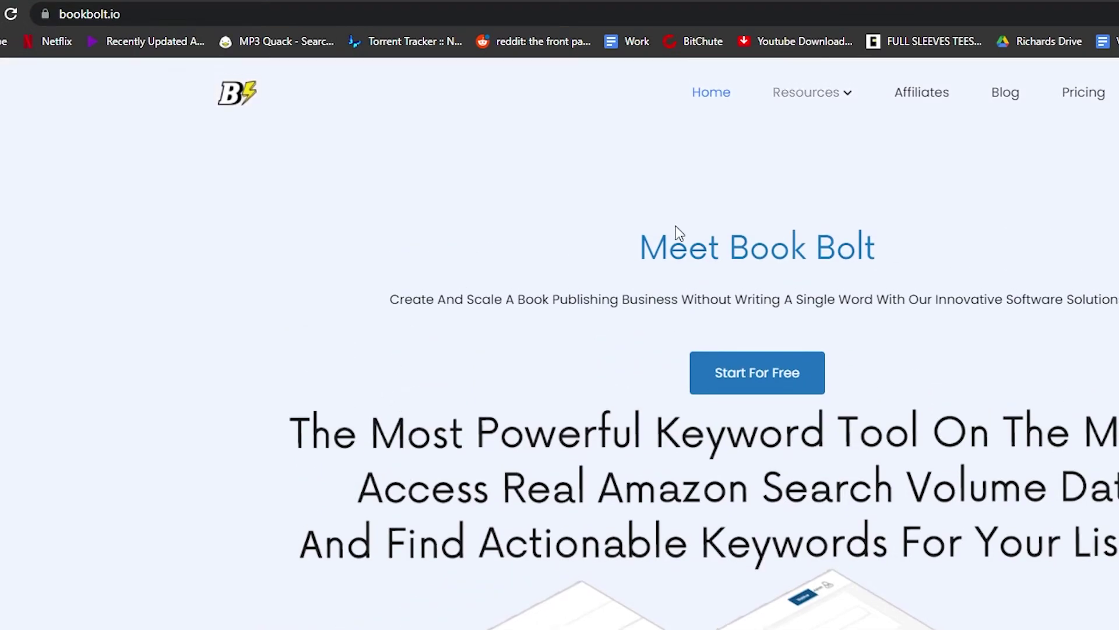
# - Examine the home page's showcase of the cover and interior designer
pyautogui.scroll(-5, 175, 379)
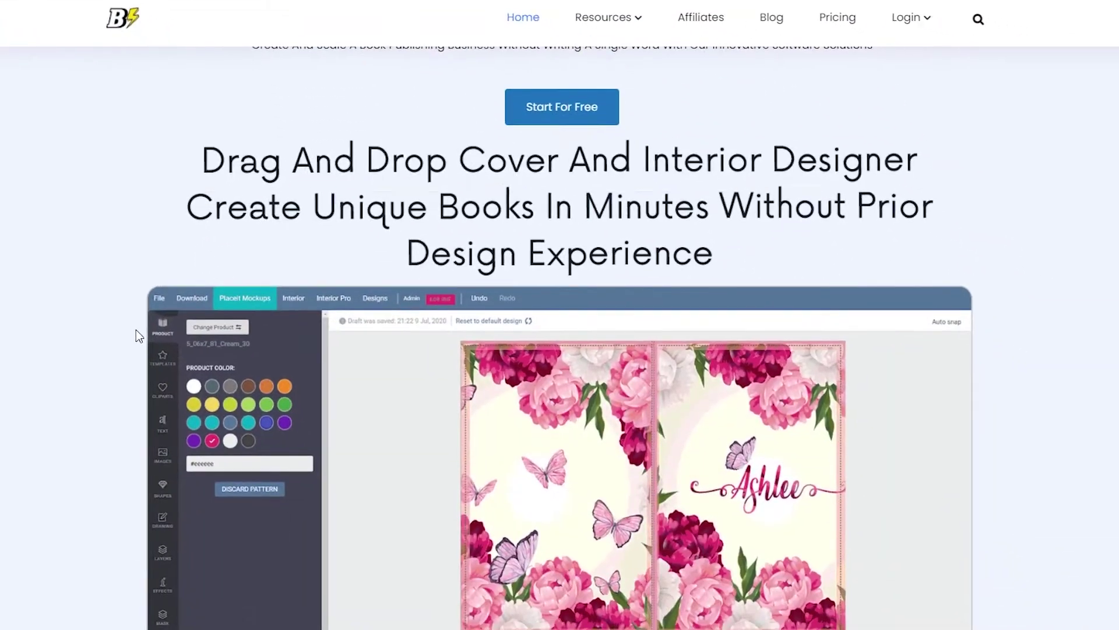
pyautogui.scroll(-7, 135, 330)
pyautogui.scroll(7, 135, 329)
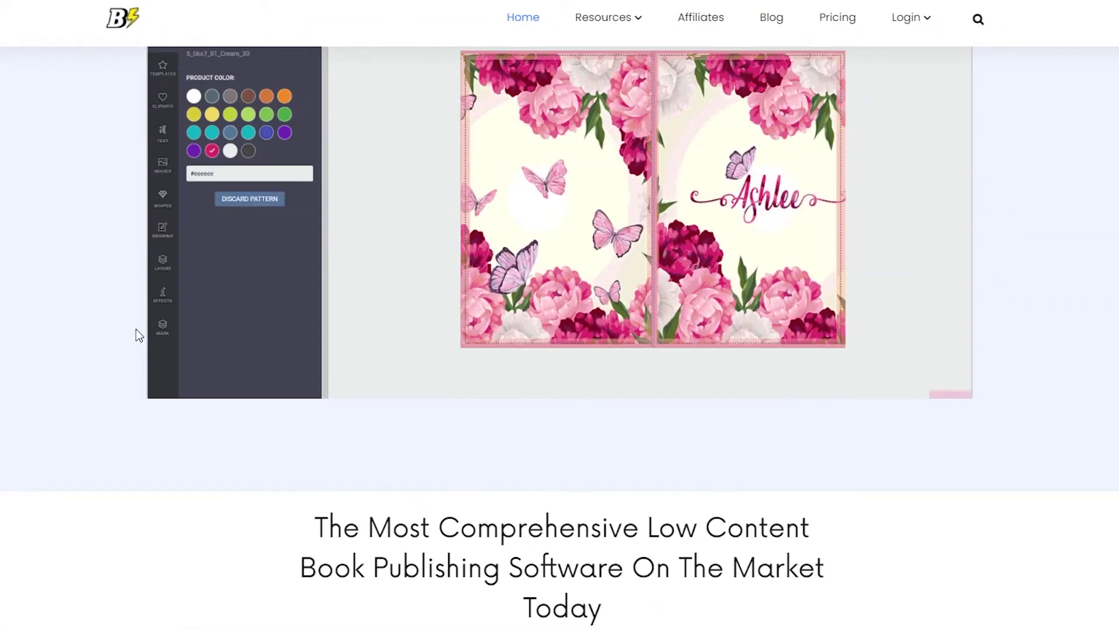
pyautogui.scroll(-2, 649, 348)
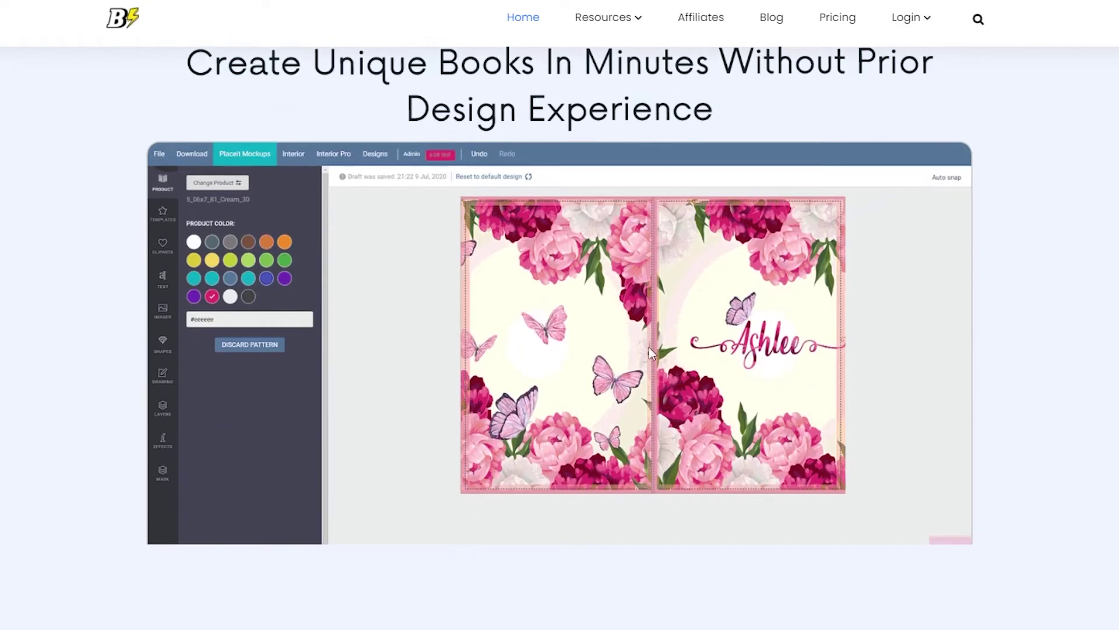
pyautogui.scroll(2, 593, 436)
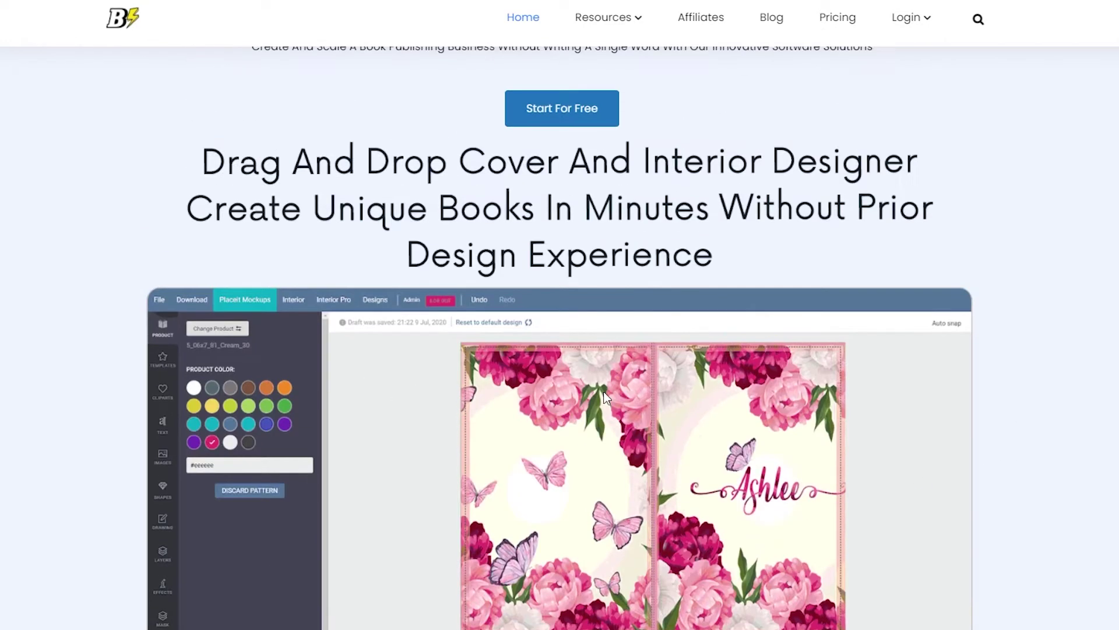
# - Review the PuzzleWiz puzzle and activity book types and the customer driven research features on the home page
pyautogui.scroll(-5, 583, 408)
pyautogui.scroll(1, 310, 264)
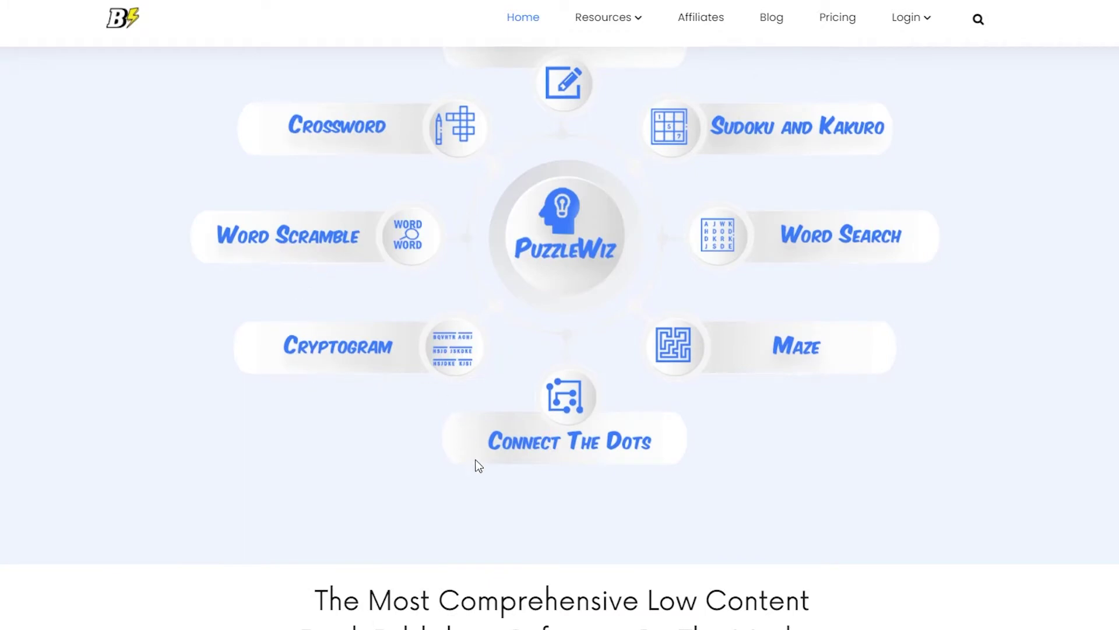
pyautogui.scroll(2, 461, 210)
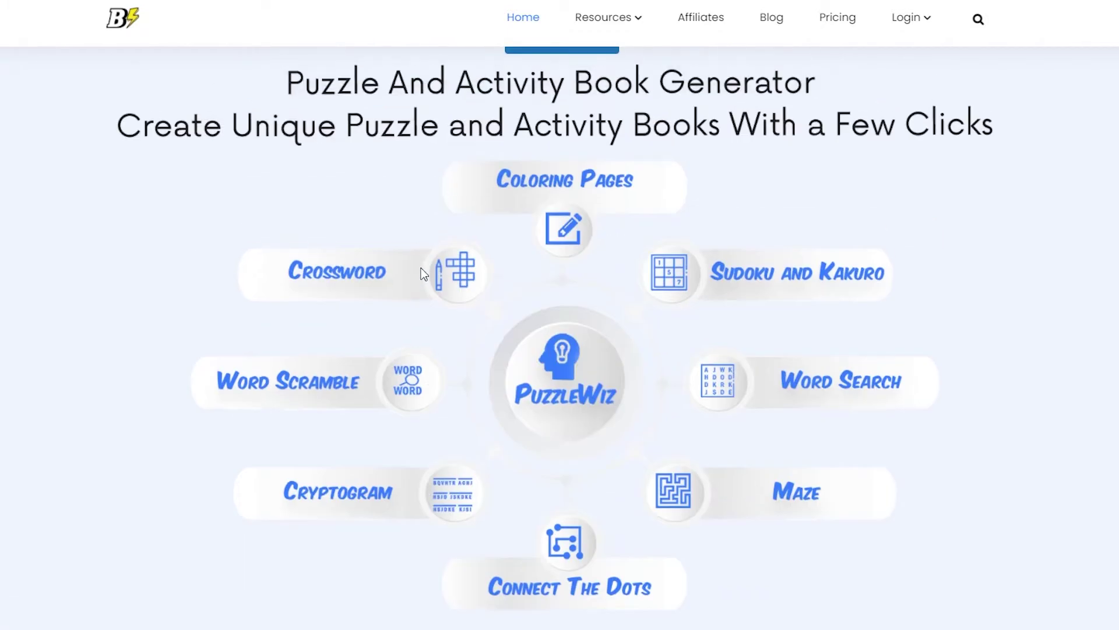
pyautogui.scroll(-6, 770, 355)
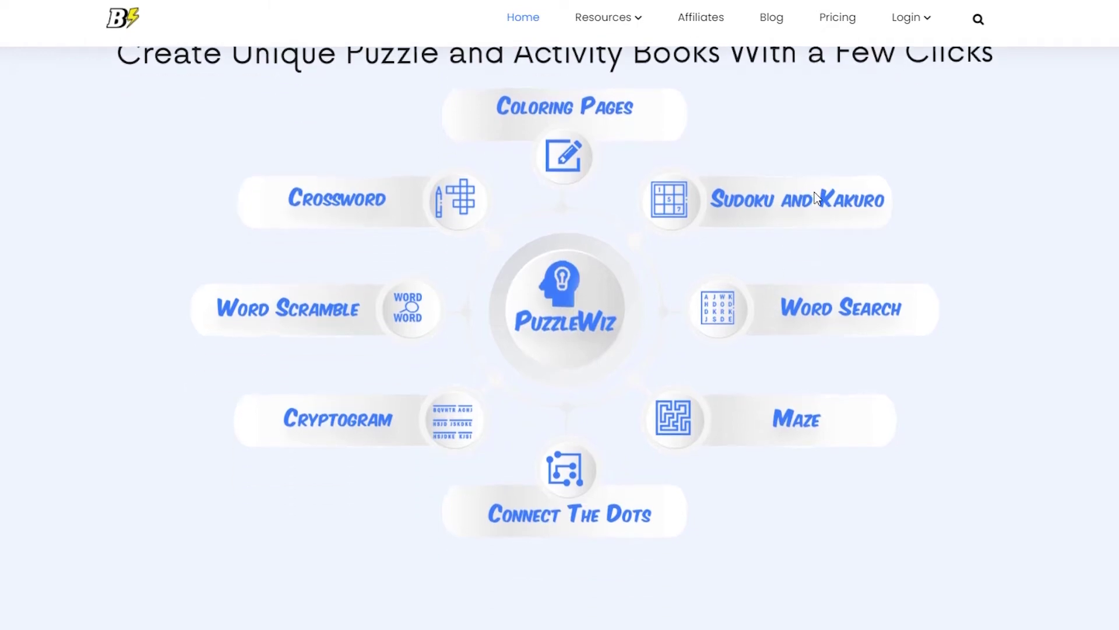
pyautogui.scroll(-2, 598, 341)
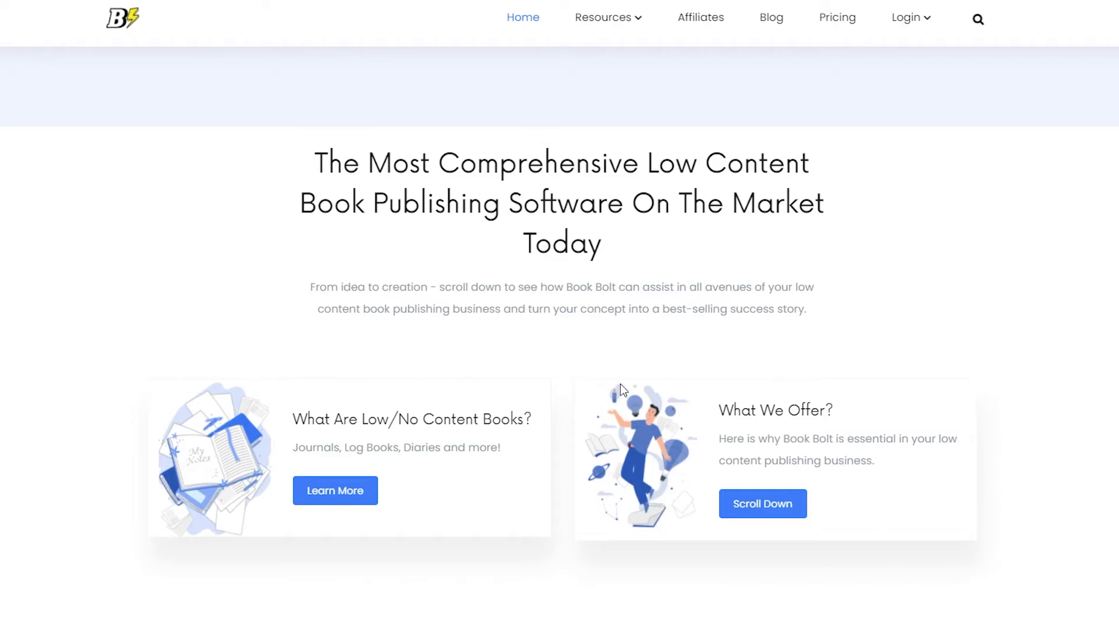
pyautogui.scroll(-8, 620, 383)
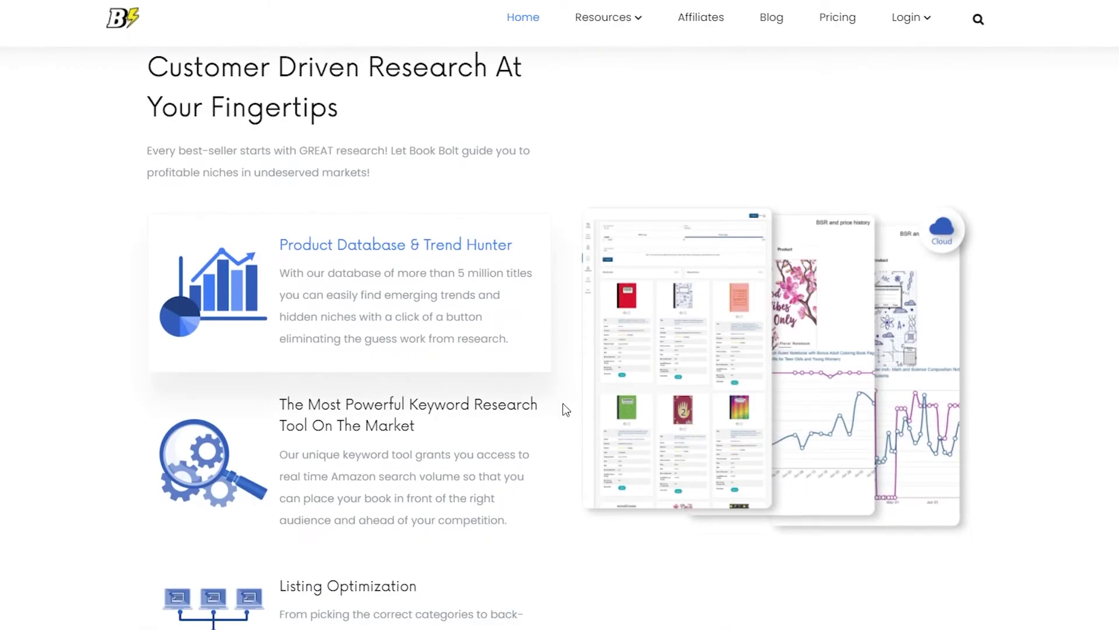
pyautogui.scroll(15, 565, 410)
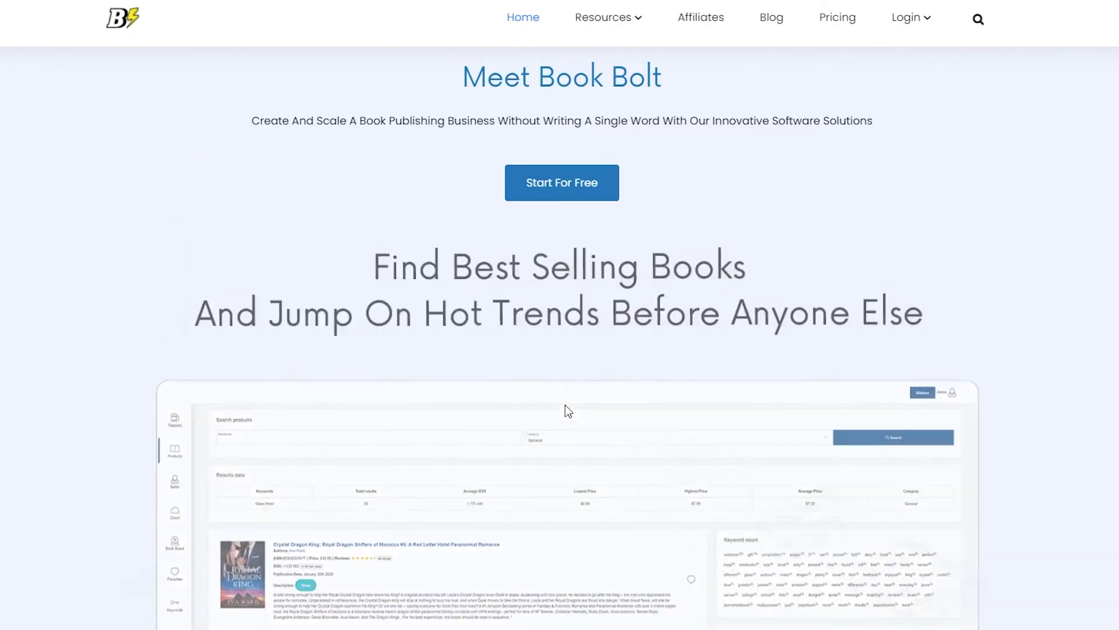
# - Return to the home page's introduction and start using Book Bolt for free
pyautogui.scroll(2, 565, 410)
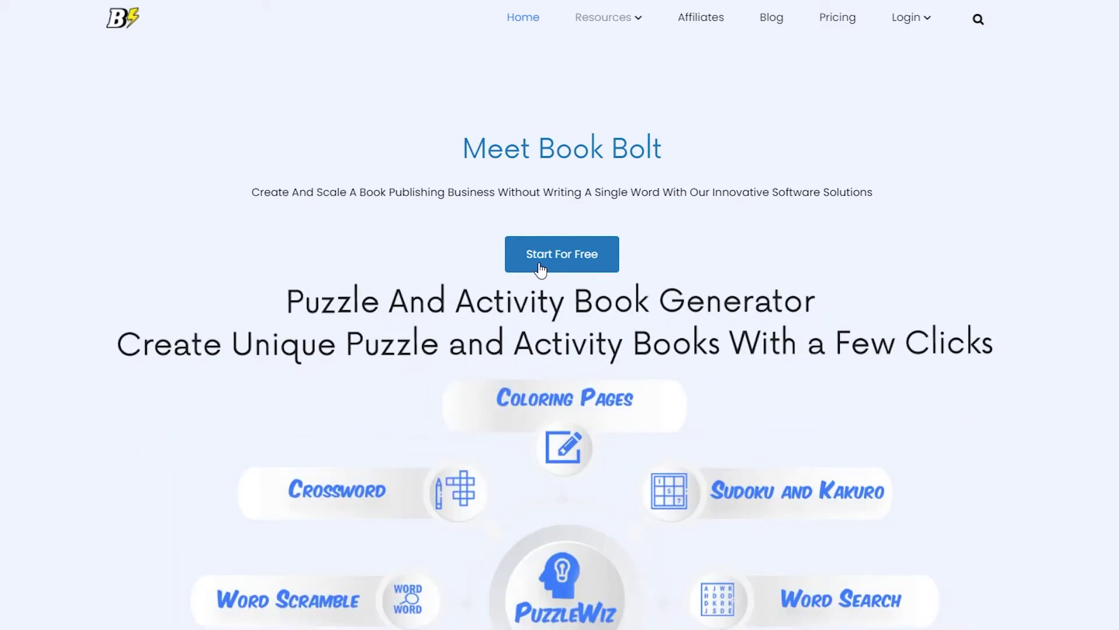
pyautogui.click(541, 270)
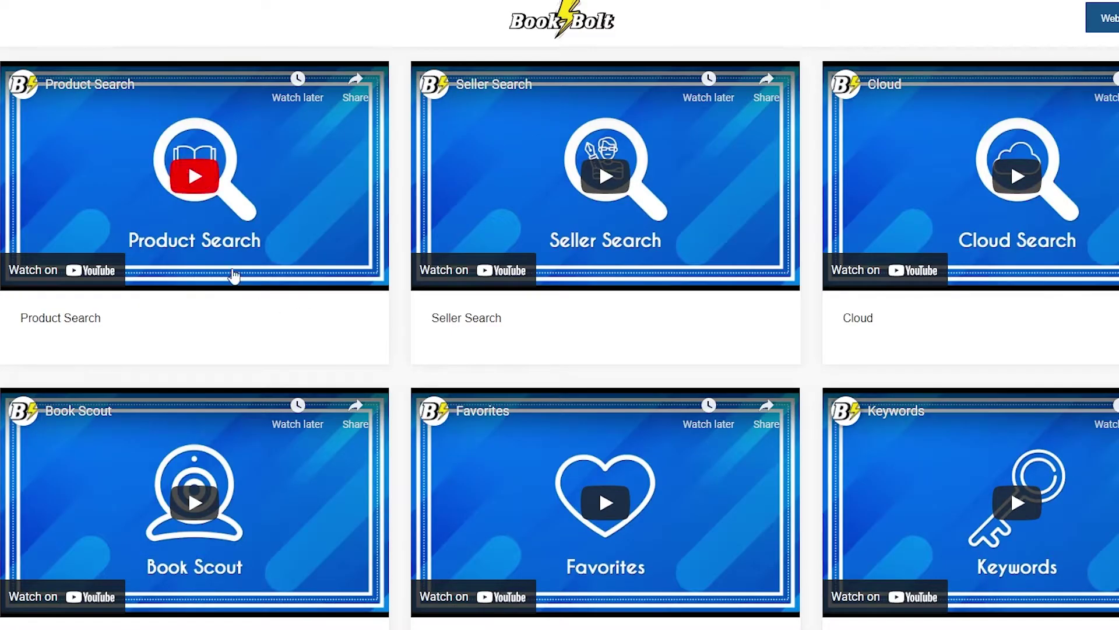
# - Browse the members area's tutorial videos, from Product Search through to Mass Cover Creator
pyautogui.scroll(-1, 82, 376)
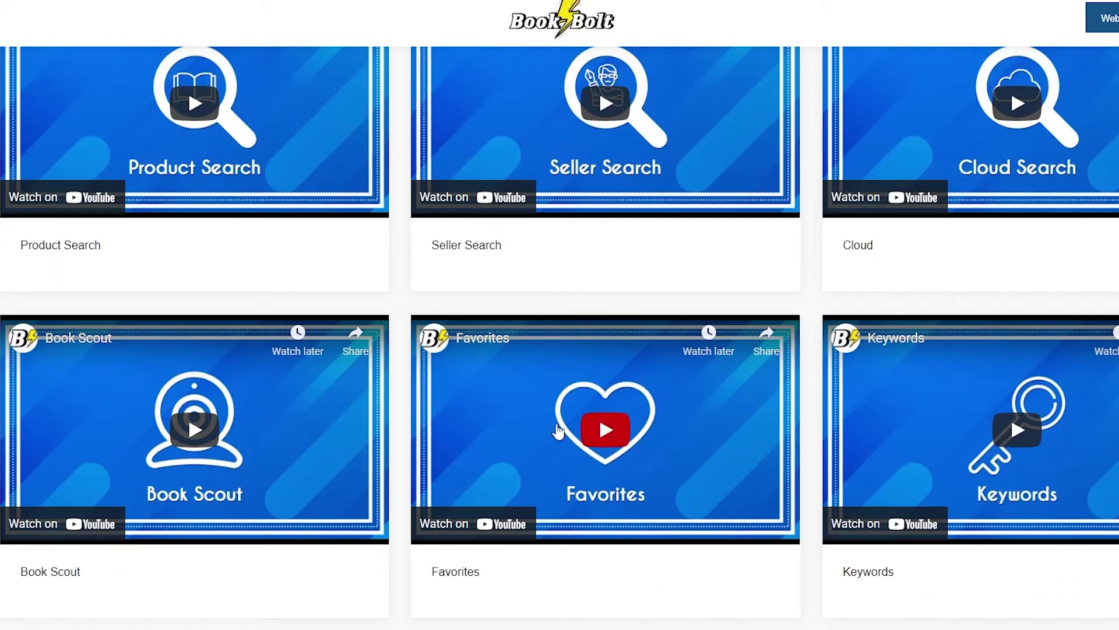
pyautogui.scroll(-6, 950, 542)
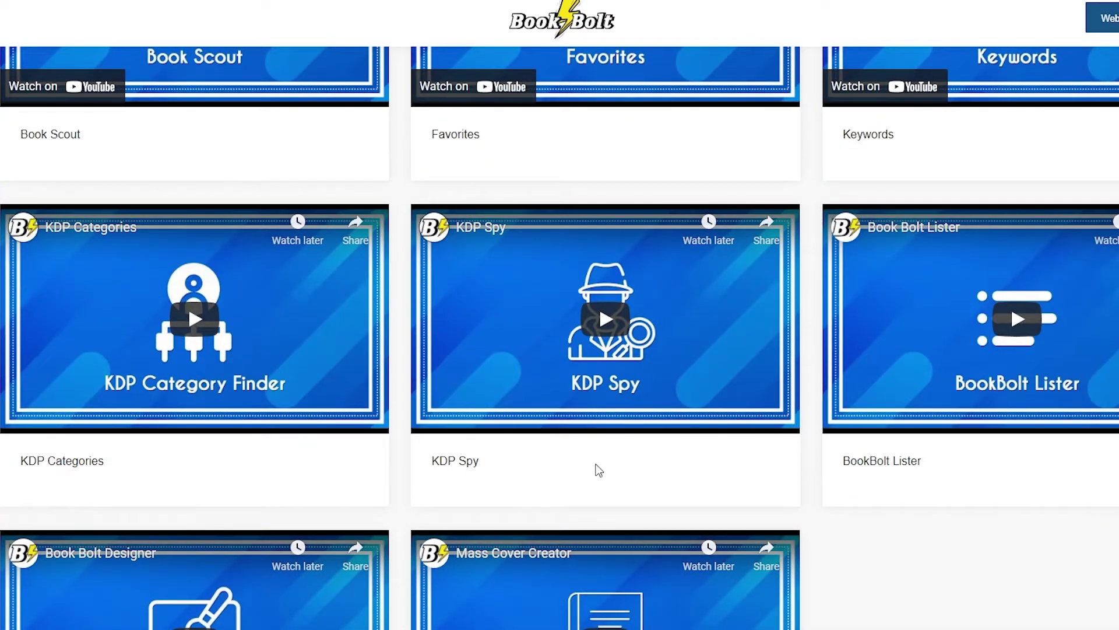
pyautogui.scroll(-2, 920, 459)
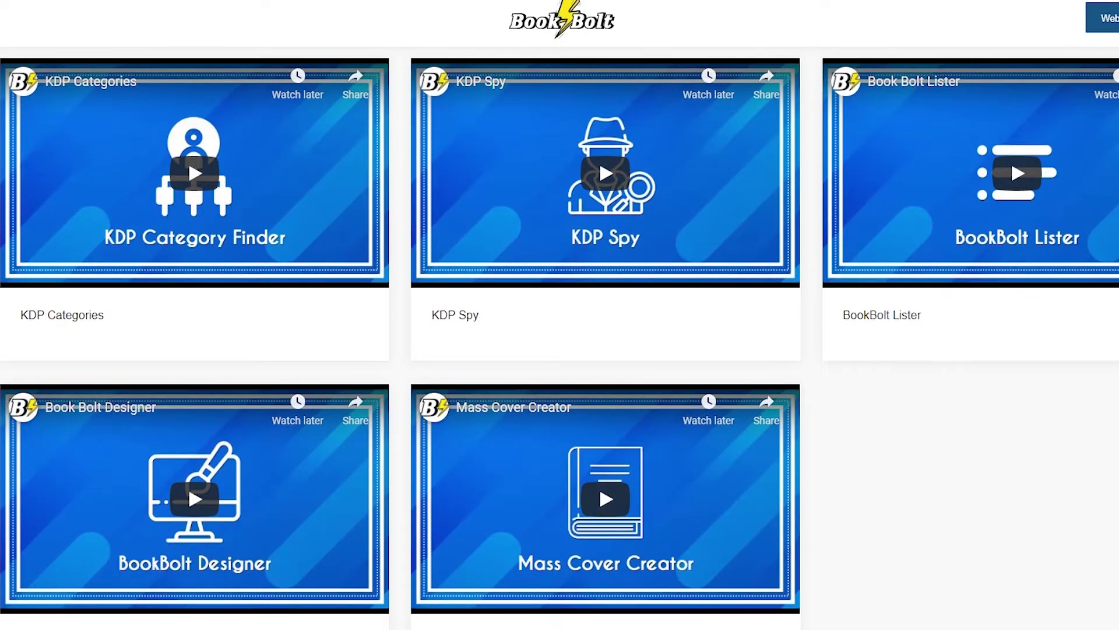
pyautogui.scroll(-1, 375, 610)
pyautogui.scroll(5, 663, 600)
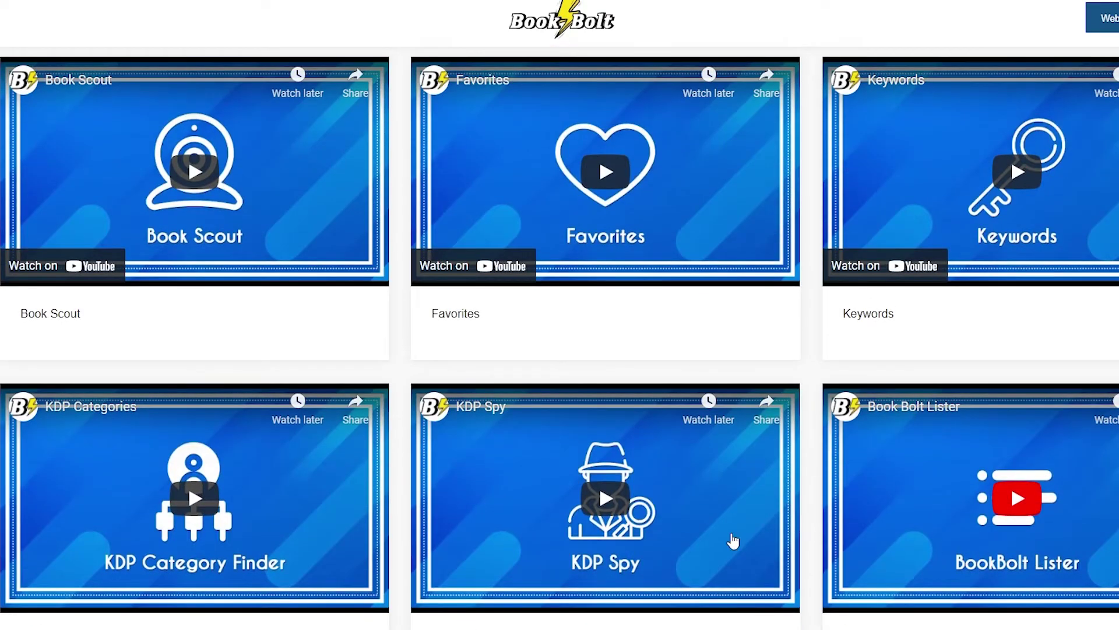
# - Review the available research tools alongside their matching tutorial videos in the members area
pyautogui.moveTo(12, 125)
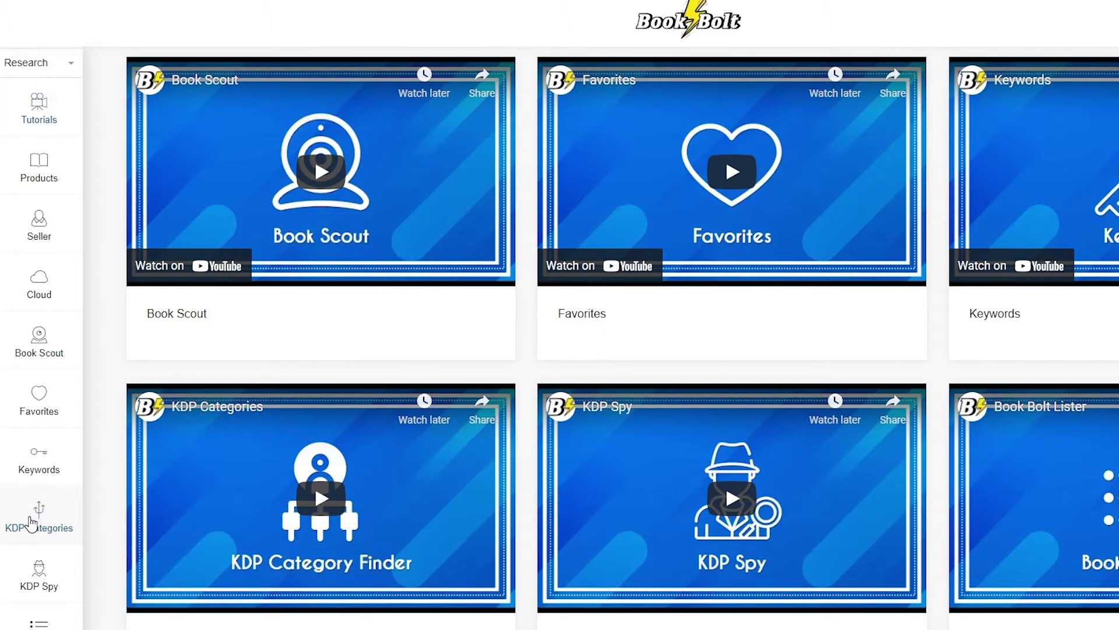
pyautogui.scroll(-1, 32, 523)
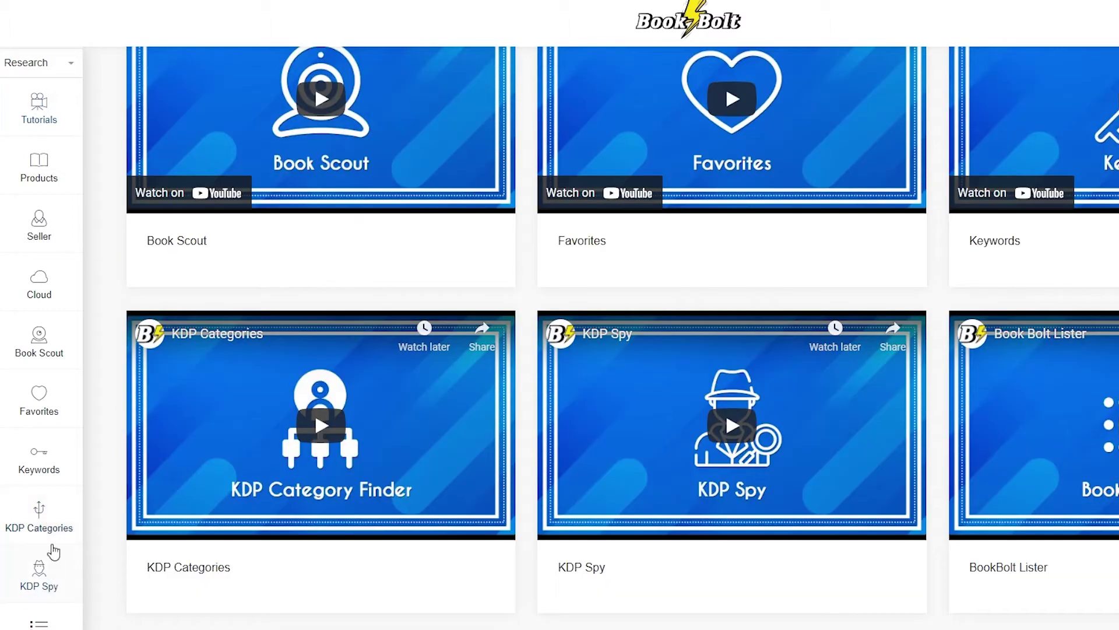
pyautogui.scroll(3, 155, 562)
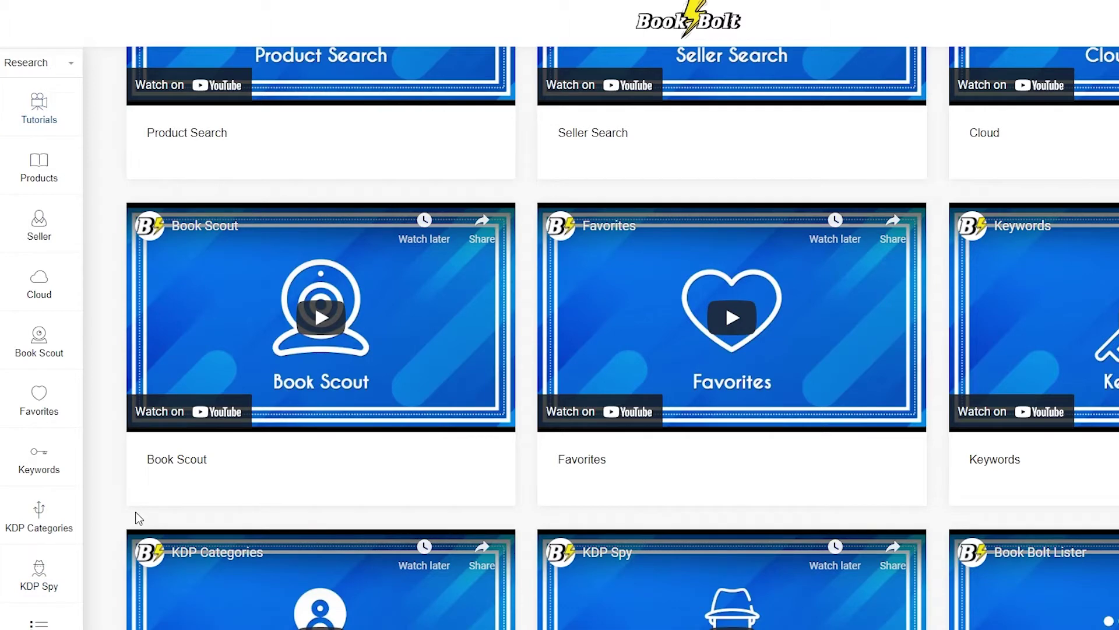
pyautogui.scroll(3, 107, 490)
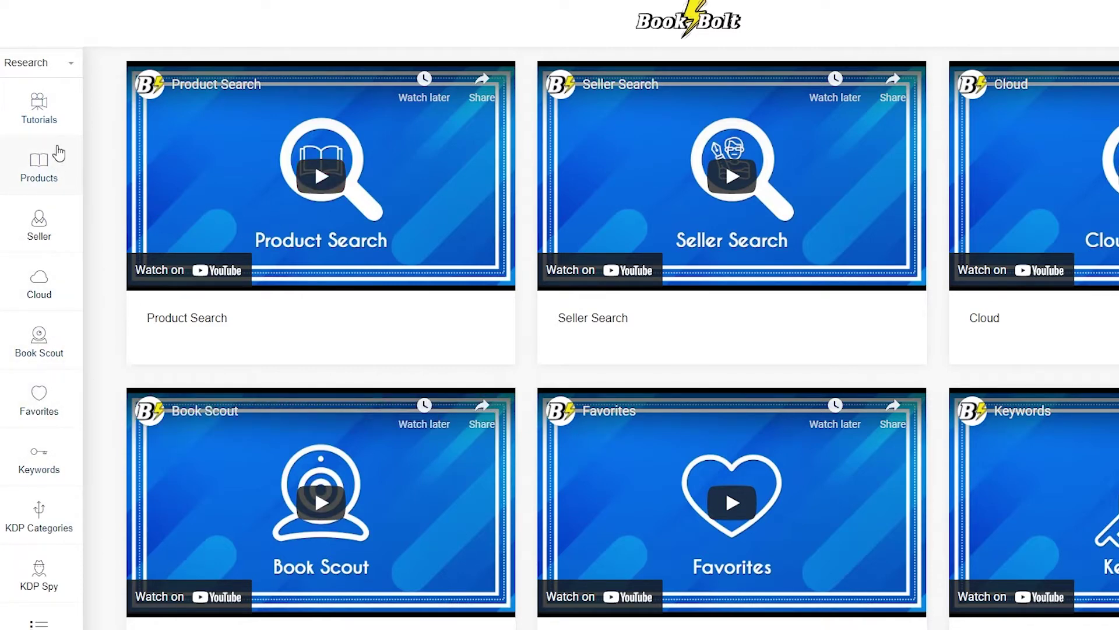
# - Open the product research tool and search for the keyword "cats" in the General category
pyautogui.click(53, 180)
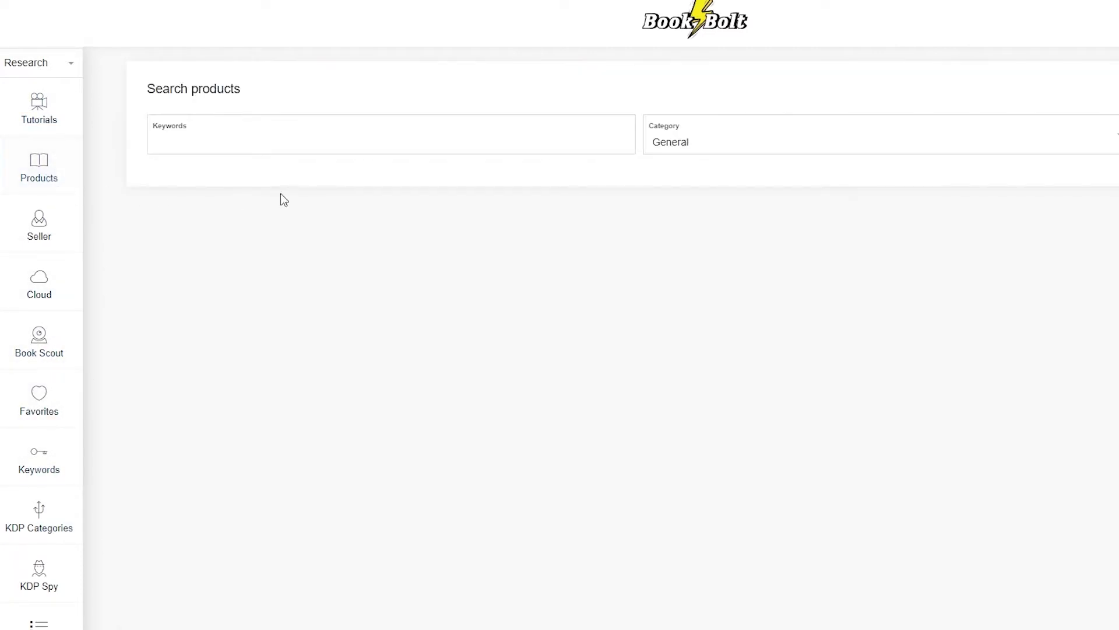
pyautogui.click(295, 141)
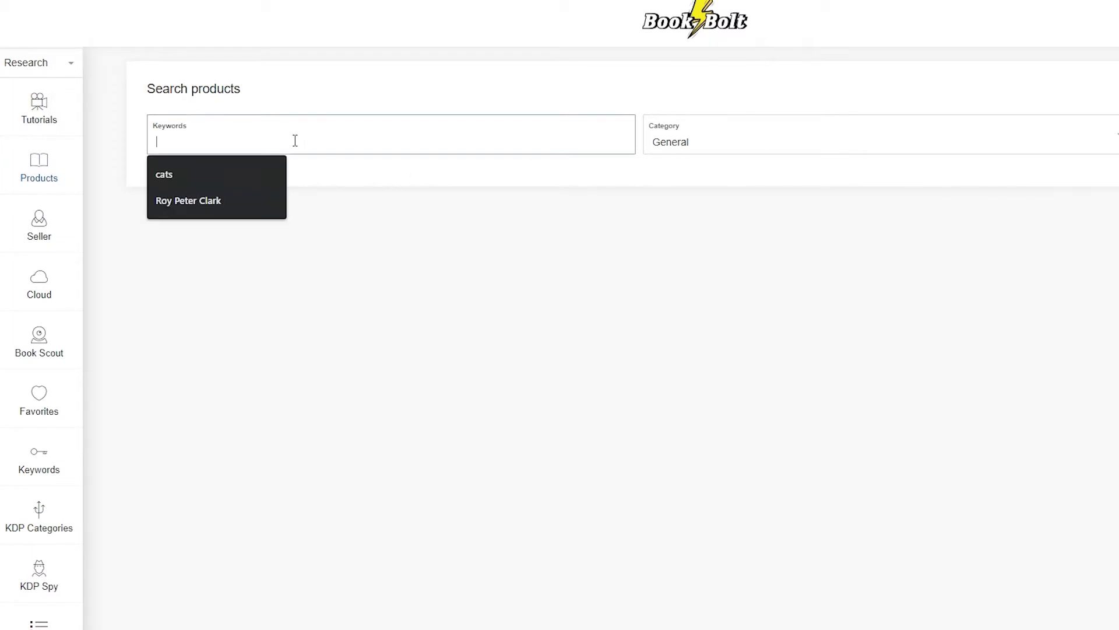
pyautogui.click(537, 187)
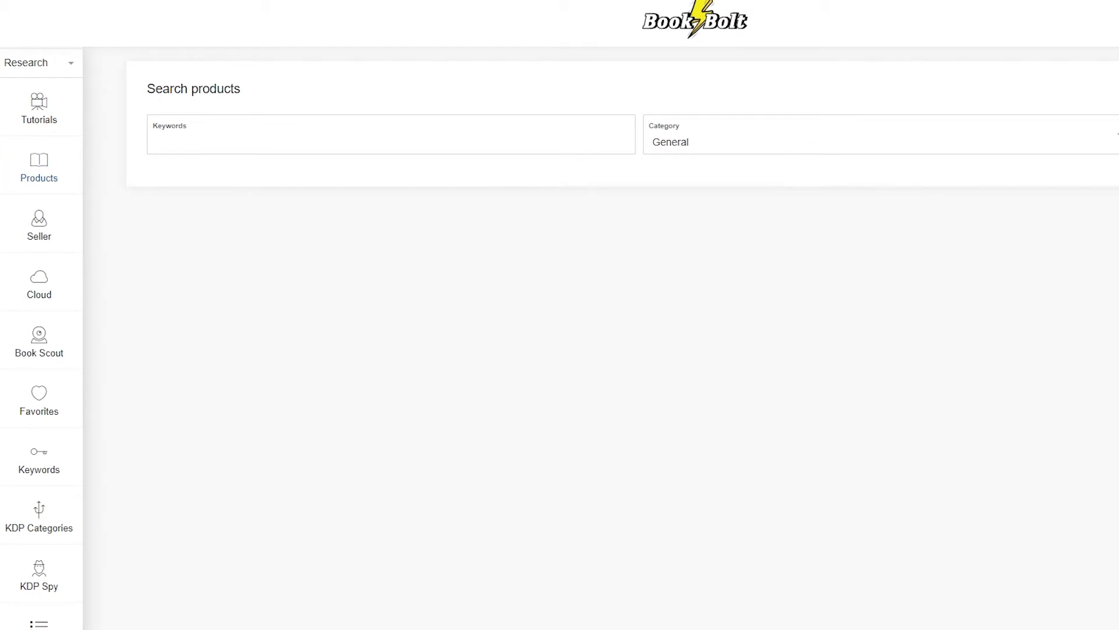
pyautogui.click(381, 136)
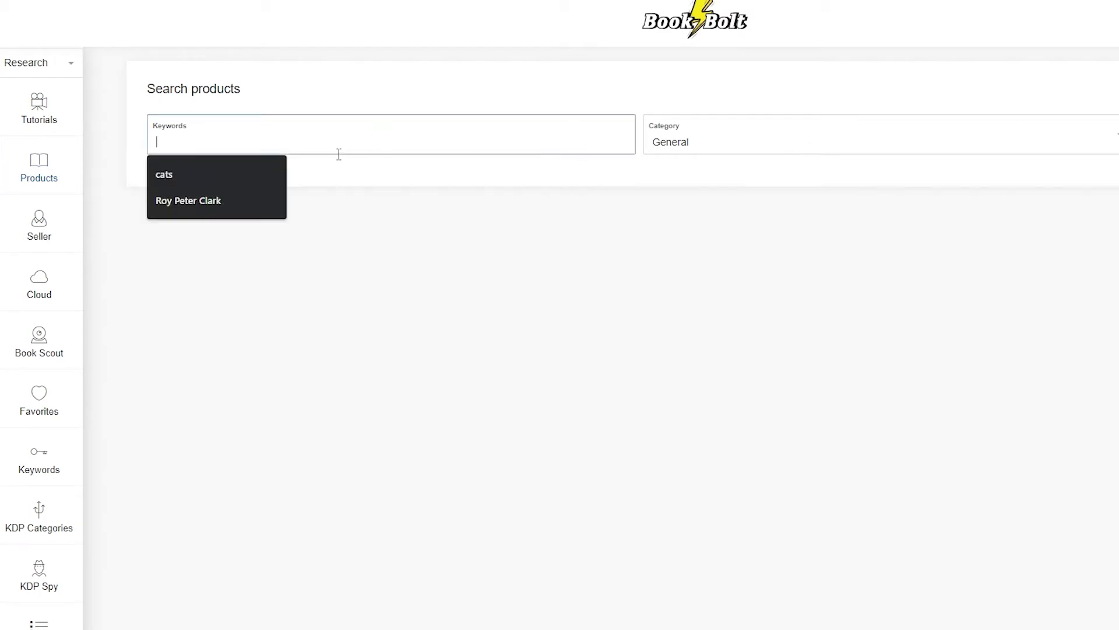
pyautogui.click(181, 173)
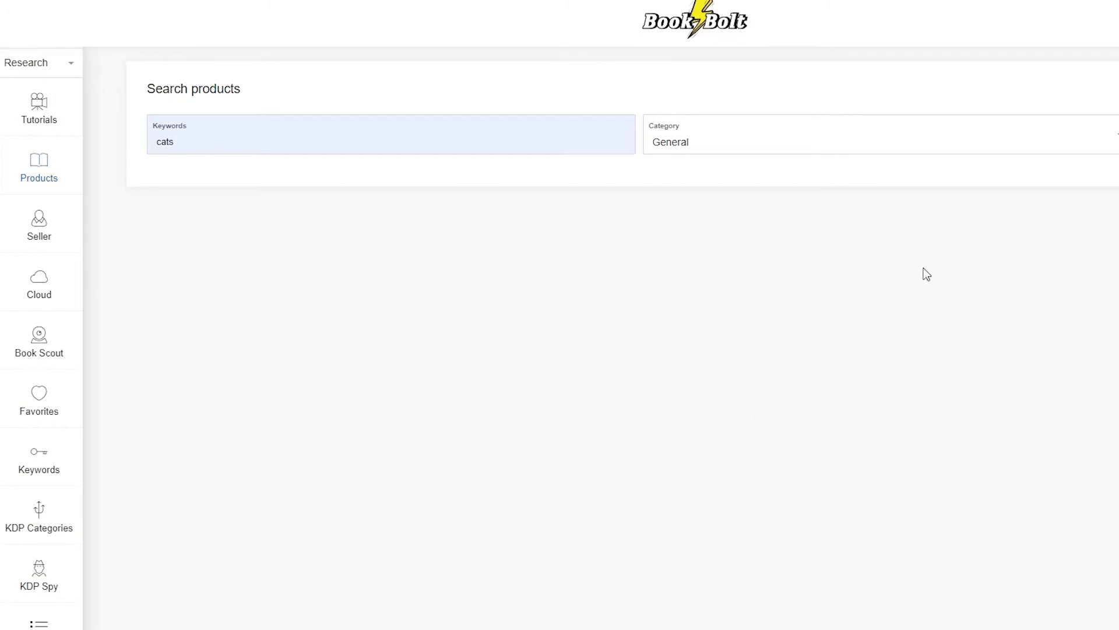
# - Examine the total results, average BSR and lowest, highest and average prices for "cats", plus the first book listings
pyautogui.scroll(-3, 298, 330)
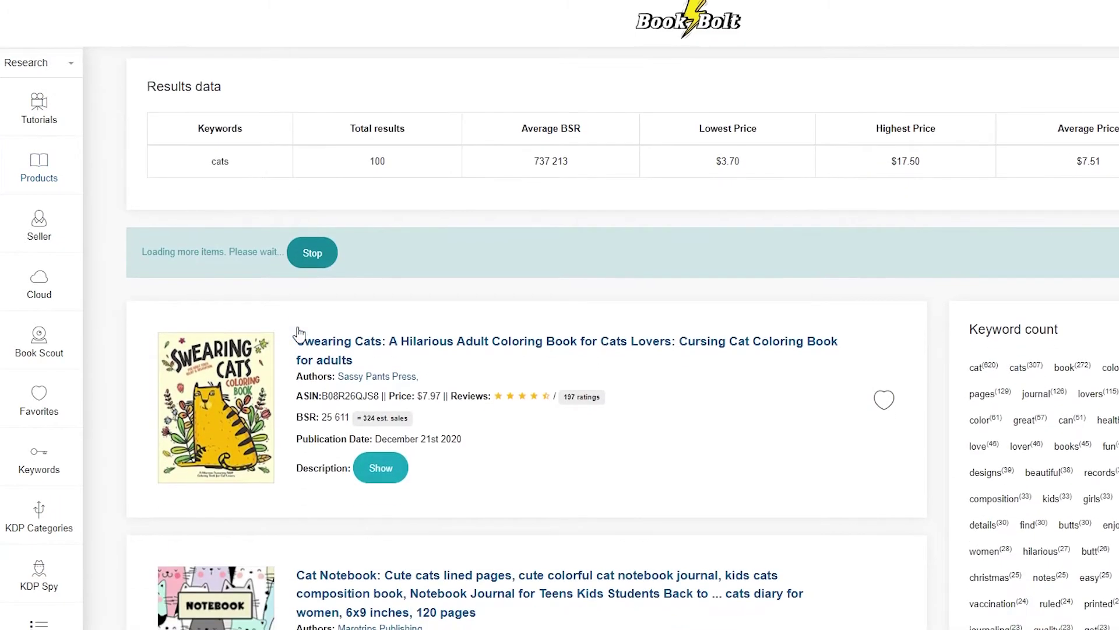
pyautogui.scroll(1, 240, 251)
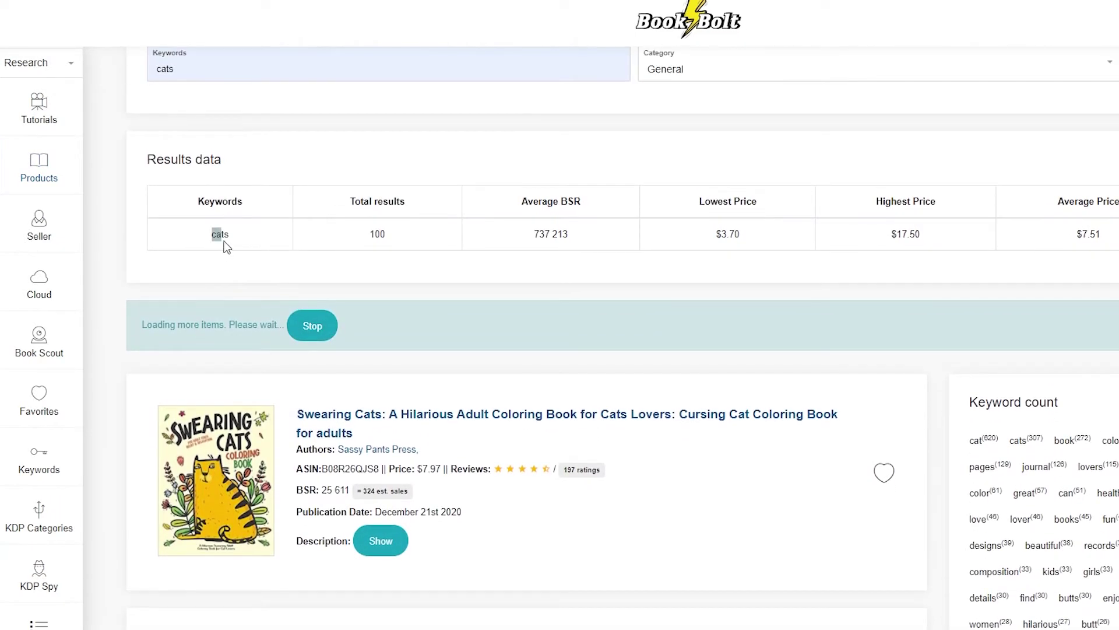
pyautogui.click(377, 245)
pyautogui.moveTo(533, 234); pyautogui.dragTo(557, 236)
pyautogui.moveTo(722, 235); pyautogui.dragTo(750, 245)
pyautogui.moveTo(902, 233); pyautogui.dragTo(953, 242)
pyautogui.click(971, 242)
pyautogui.moveTo(1051, 236); pyautogui.dragTo(1118, 248)
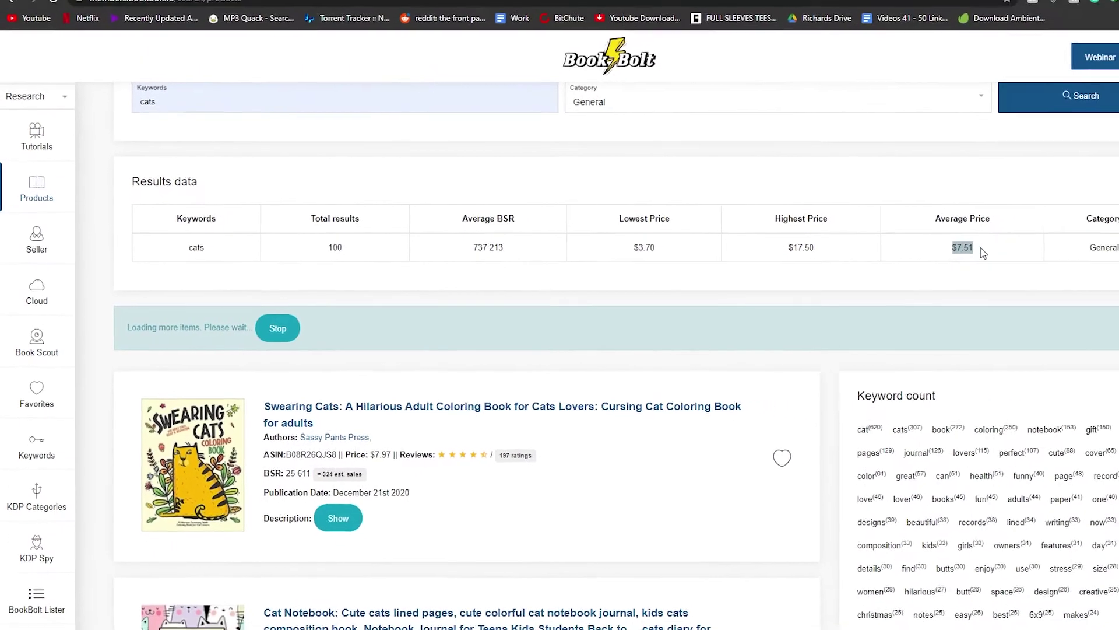
pyautogui.scroll(-3, 242, 279)
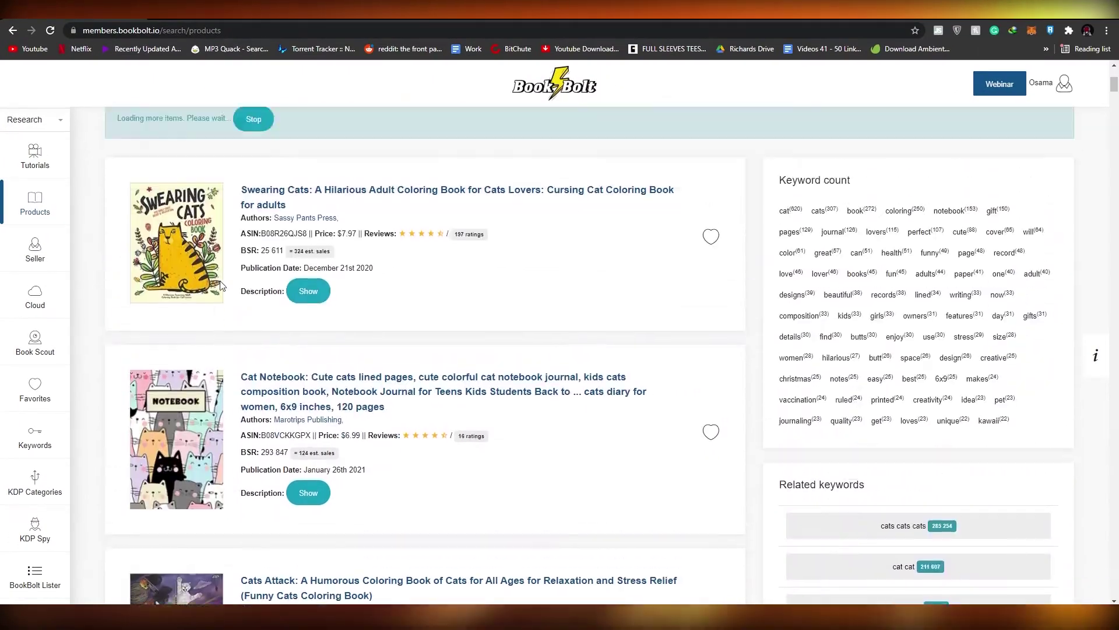
# - Examine the top "cats" book listings alongside the keyword counts and related keywords
pyautogui.scroll(-1, 283, 409)
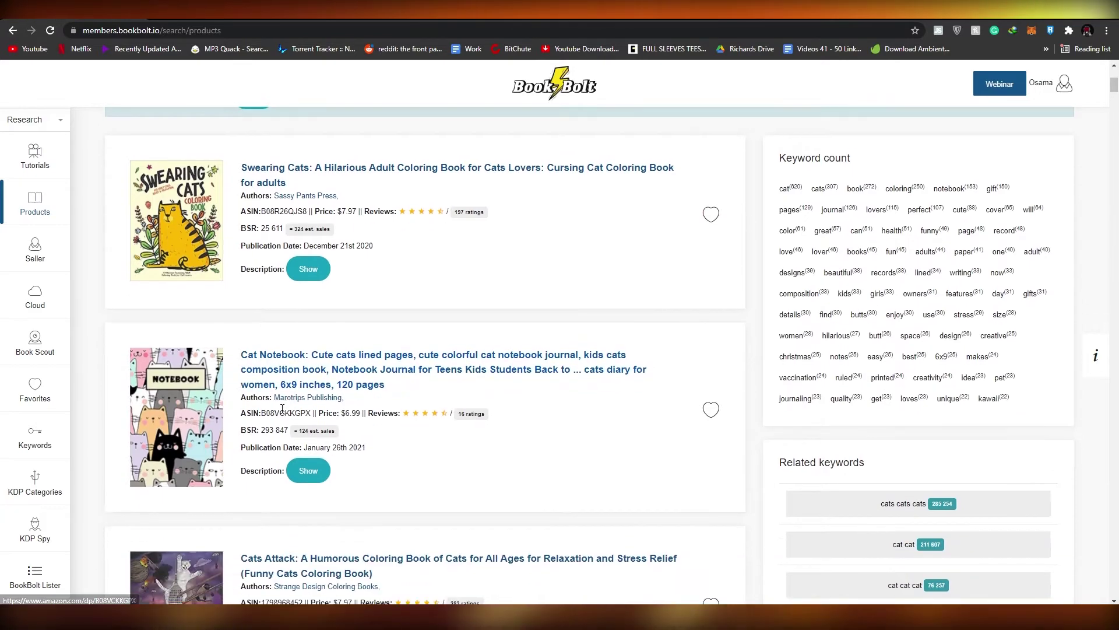
pyautogui.scroll(3, 282, 408)
pyautogui.scroll(-1, 323, 405)
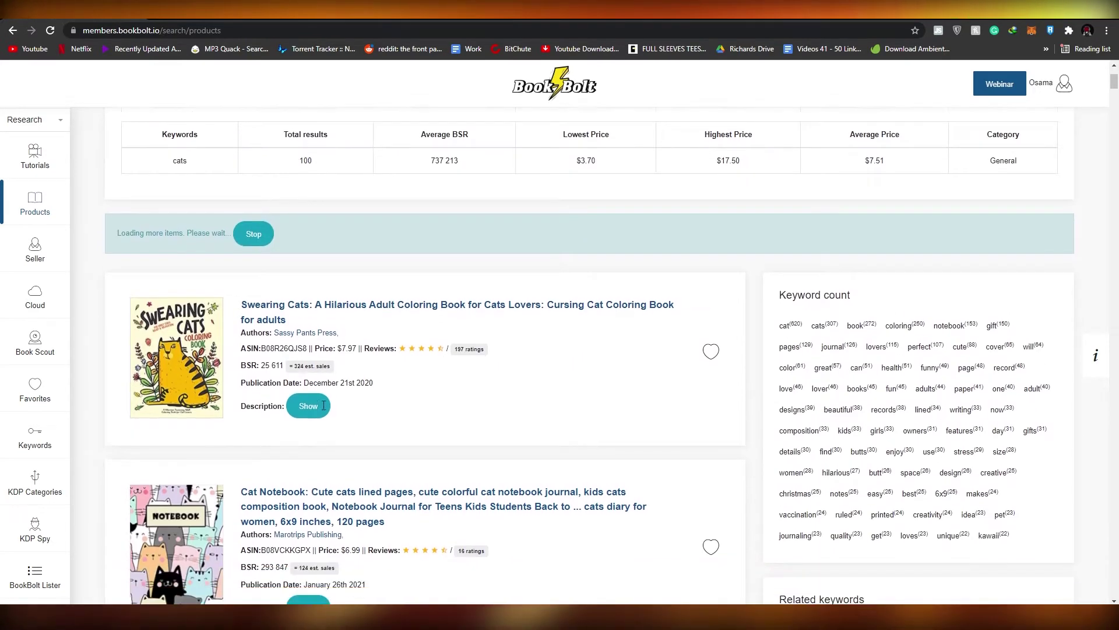
pyautogui.scroll(-1, 323, 405)
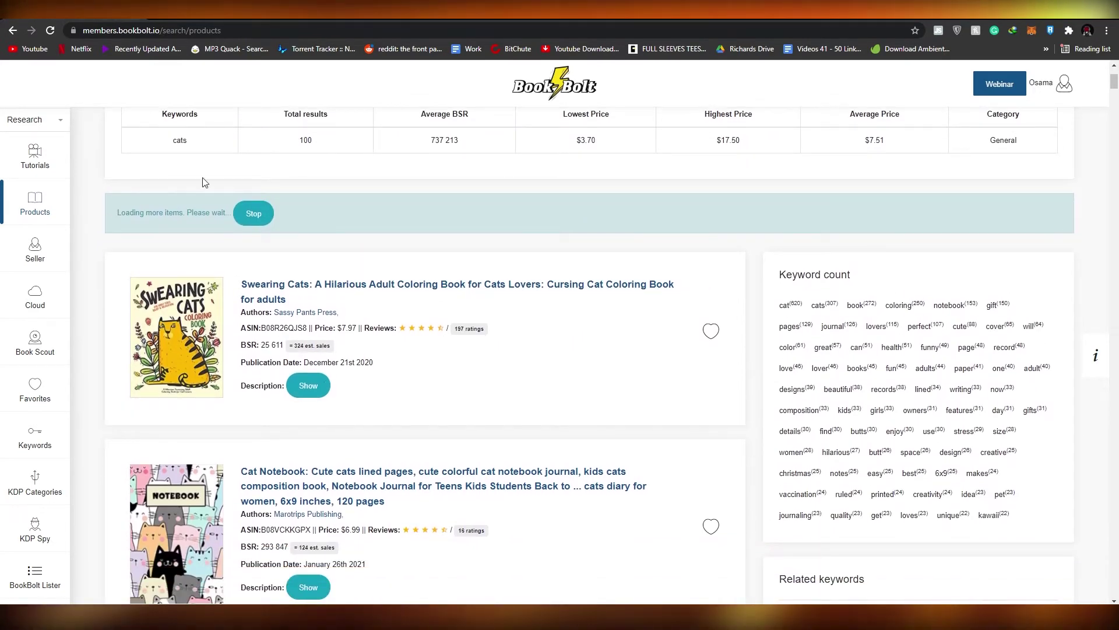
pyautogui.scroll(-2, 204, 182)
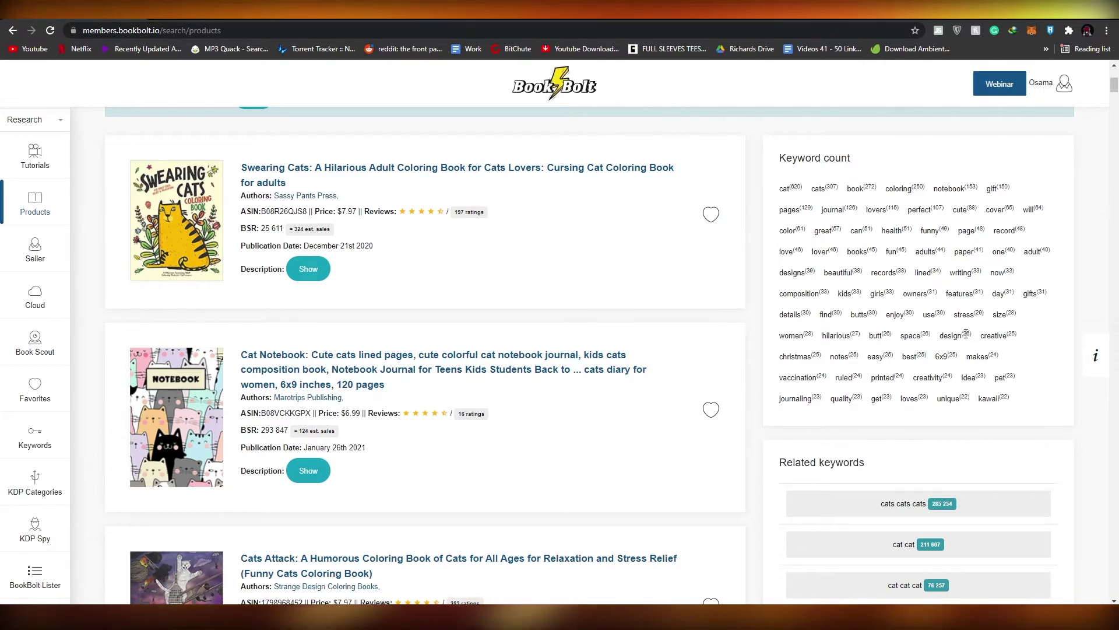
pyautogui.scroll(1, 845, 315)
pyautogui.scroll(-2, 755, 303)
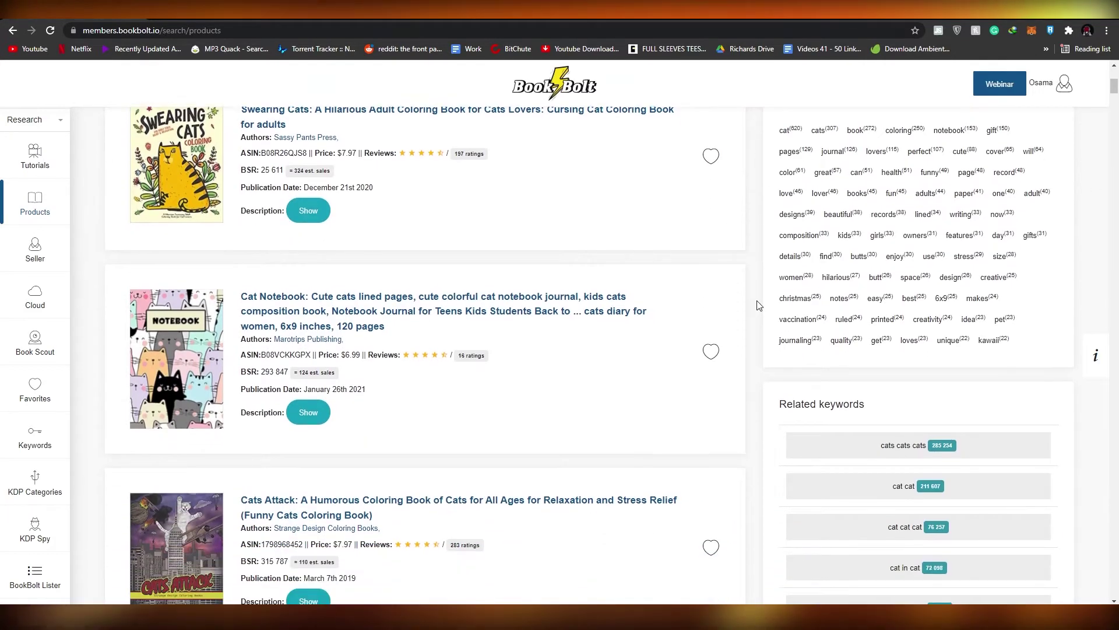
pyautogui.scroll(4, 445, 187)
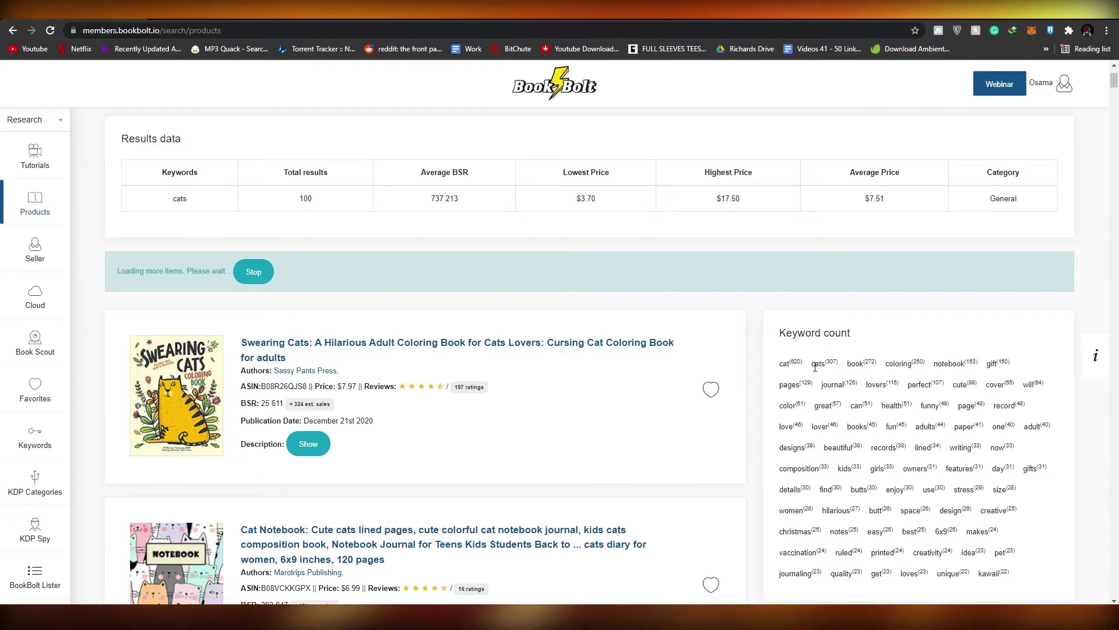
# - Compare the prices, reviews, BSR and estimated sales of the listed cat notebooks and coloring books
pyautogui.scroll(-2, 316, 290)
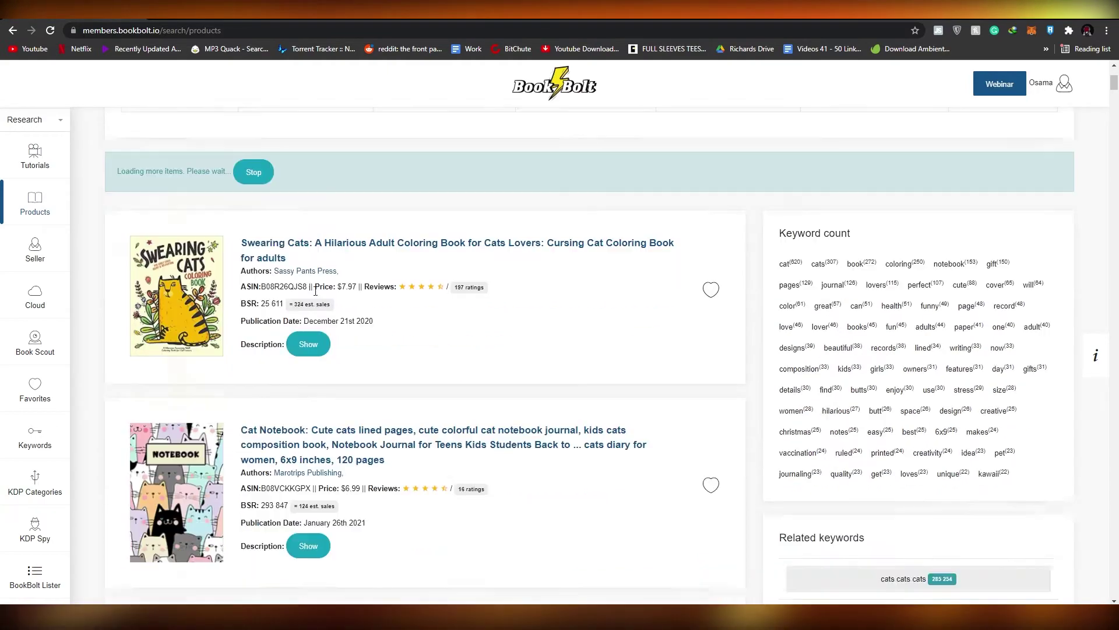
pyautogui.scroll(-10, 315, 290)
pyautogui.scroll(8, 309, 441)
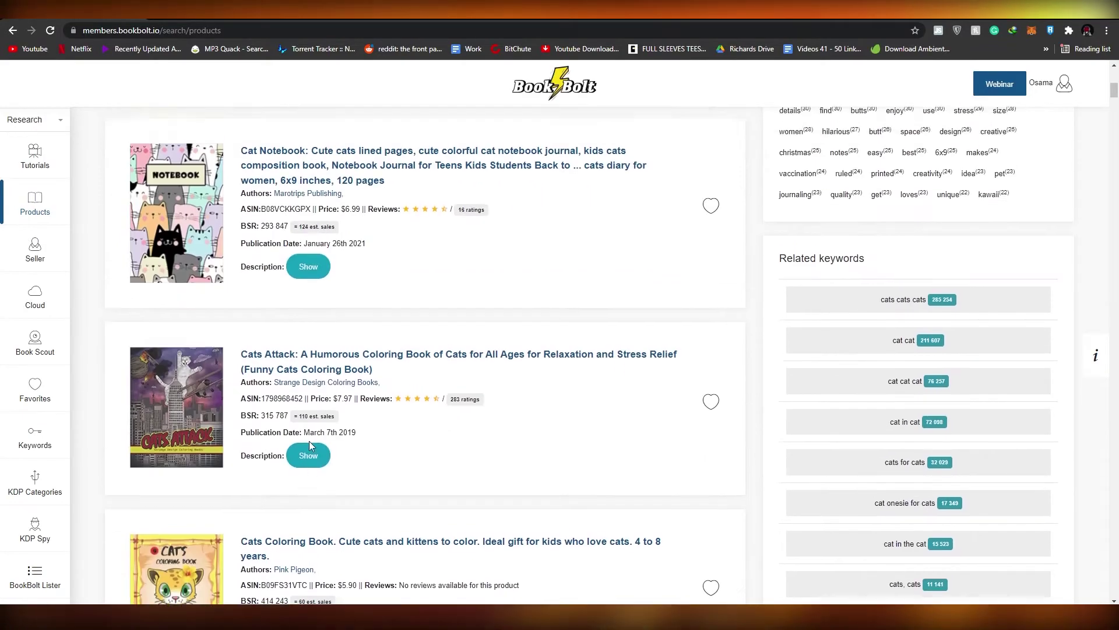
pyautogui.scroll(3, 309, 440)
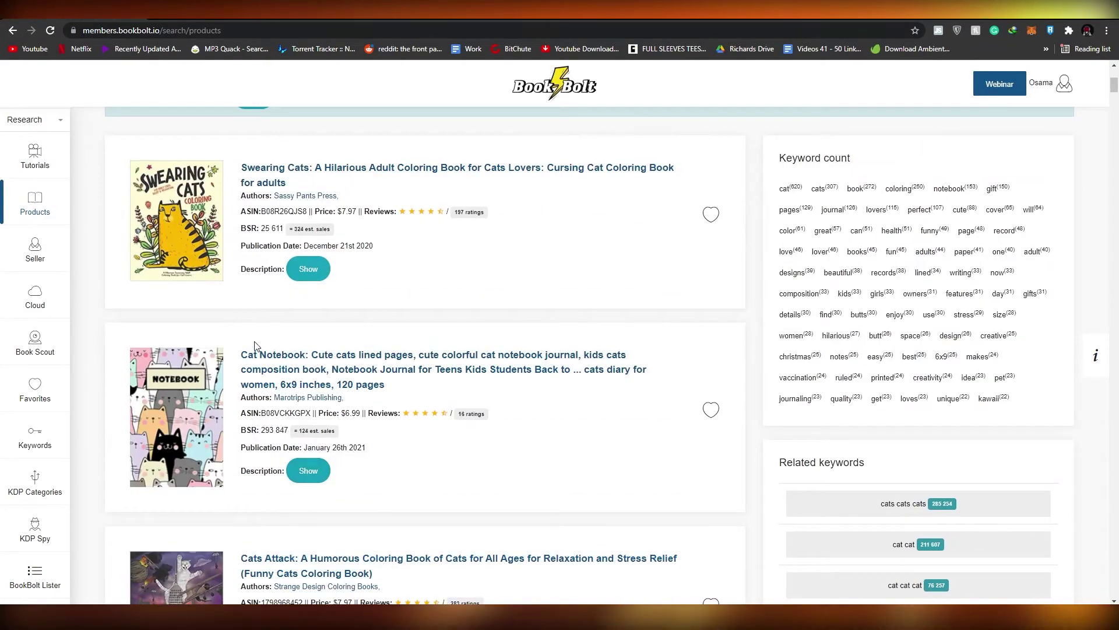
pyautogui.scroll(2, 262, 332)
pyautogui.scroll(-3, 295, 350)
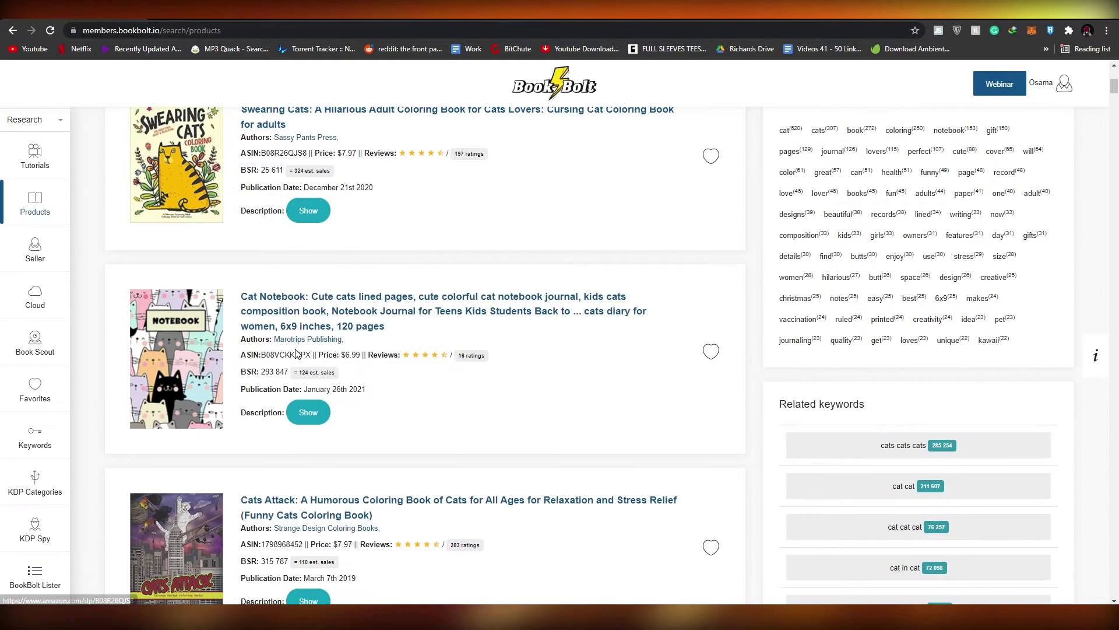
pyautogui.scroll(-6, 300, 350)
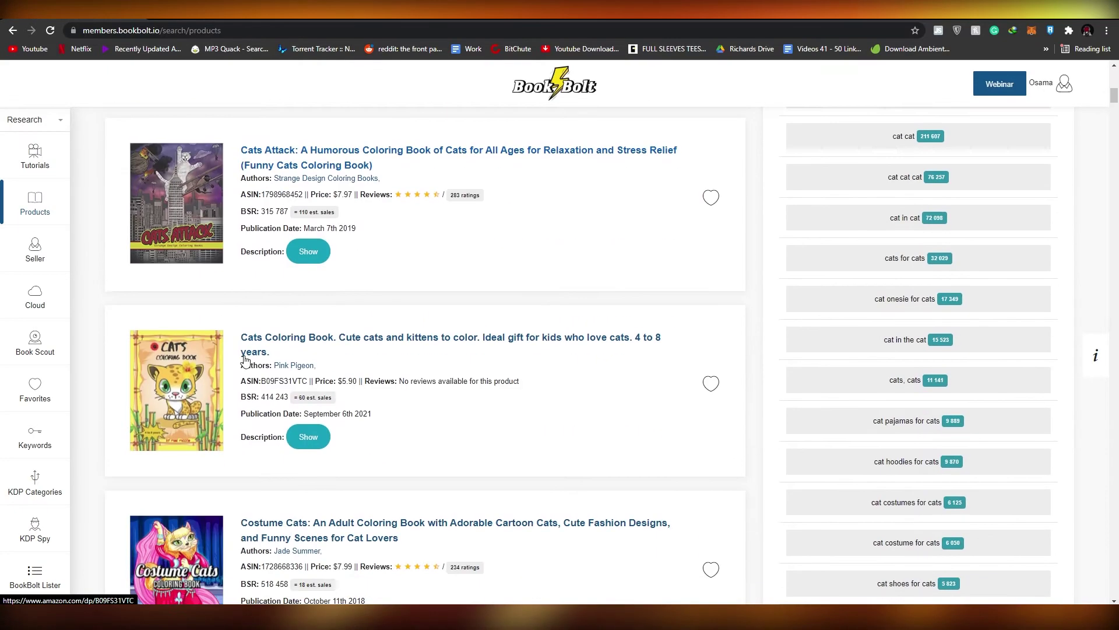
# - Replace the product search keyword with "Kill" and run the search in the General category
pyautogui.scroll(6, 246, 360)
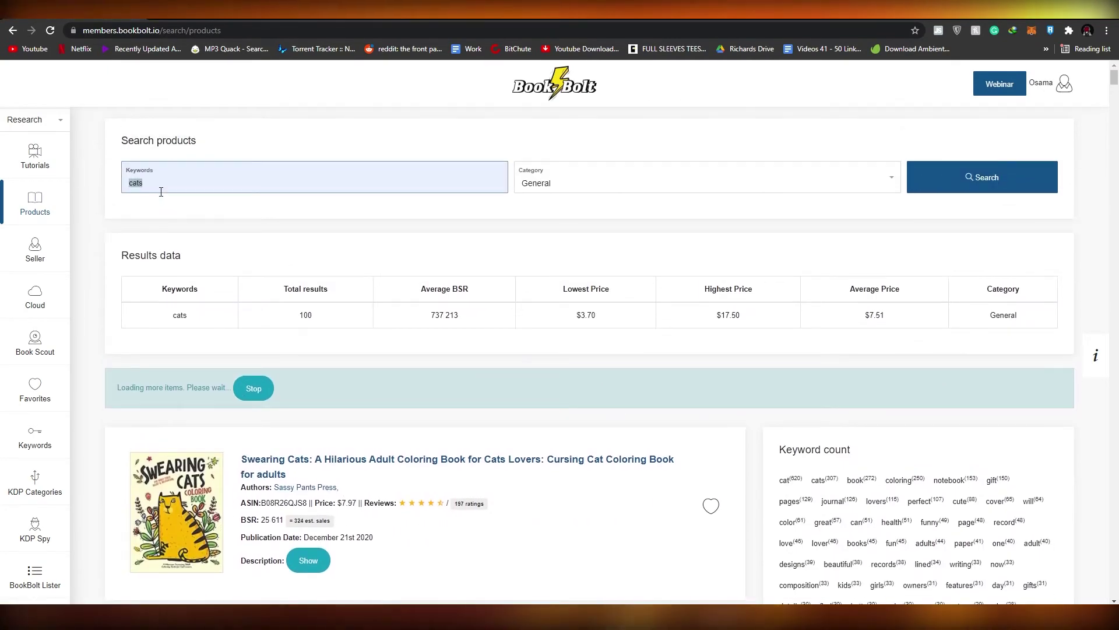
pyautogui.write('Kill')
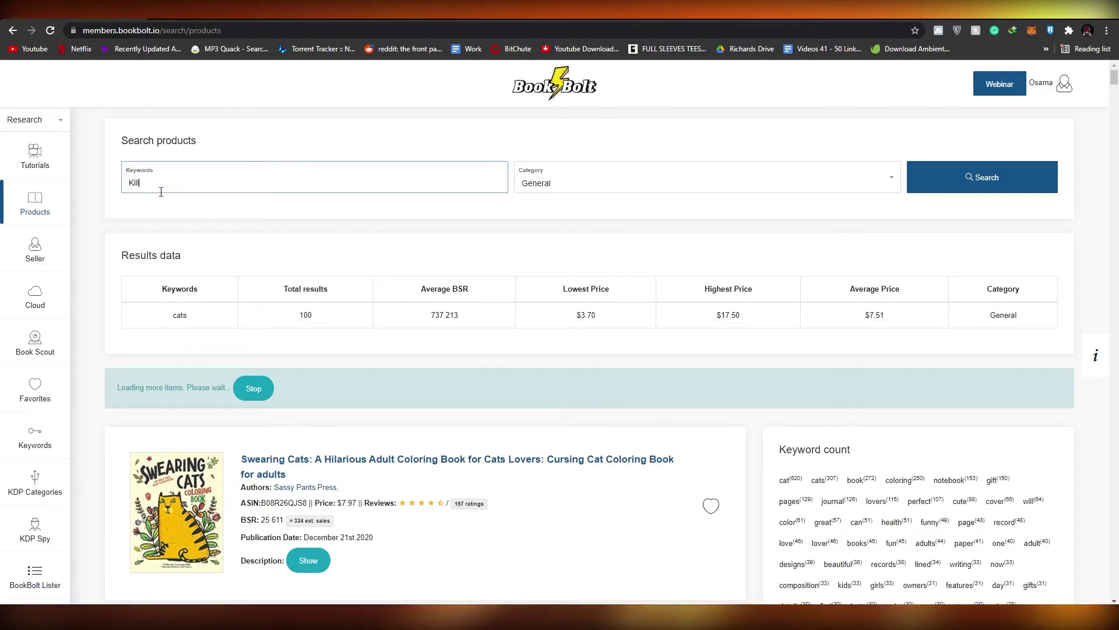
pyautogui.press('Return')
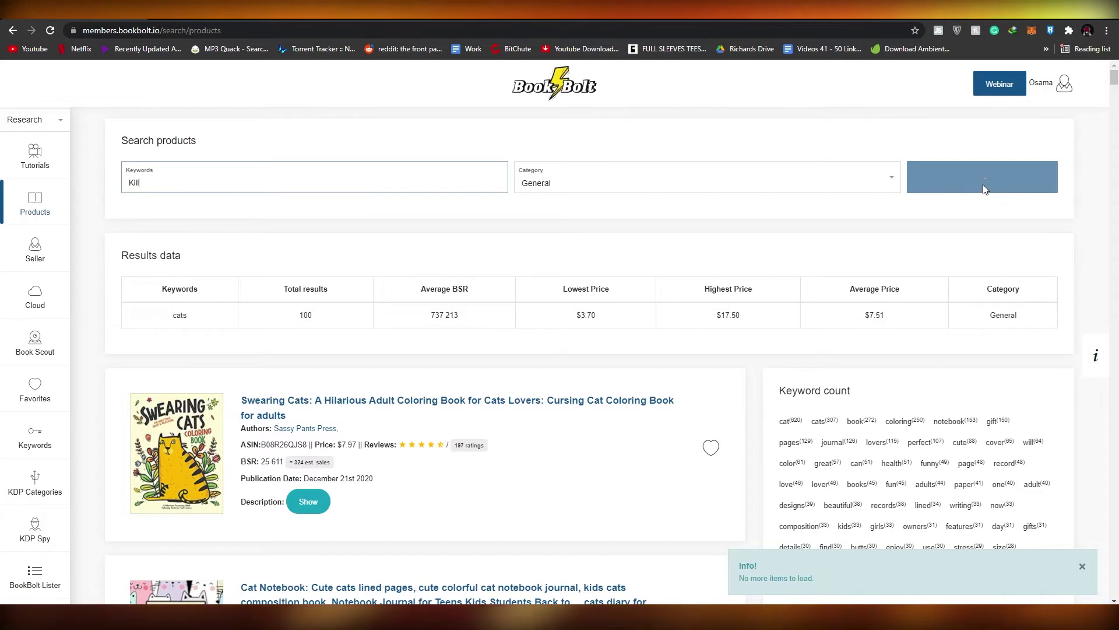
# - Review the total results, average BSR, lowest, highest and average prices, and category for "kill"
pyautogui.scroll(-2, 559, 329)
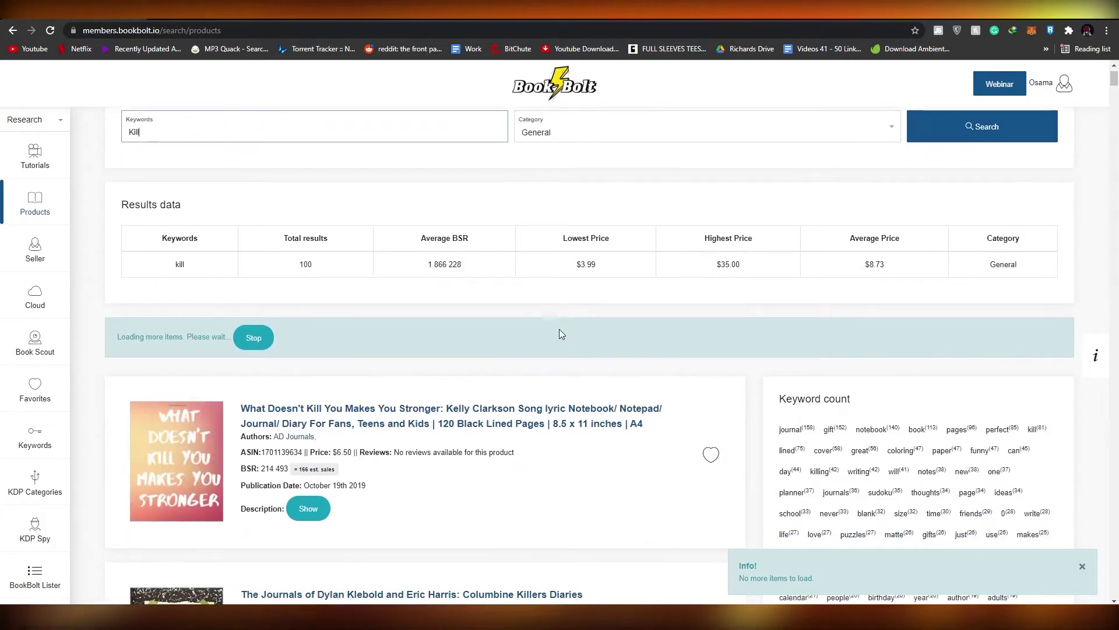
pyautogui.scroll(-1, 567, 340)
pyautogui.scroll(1, 408, 292)
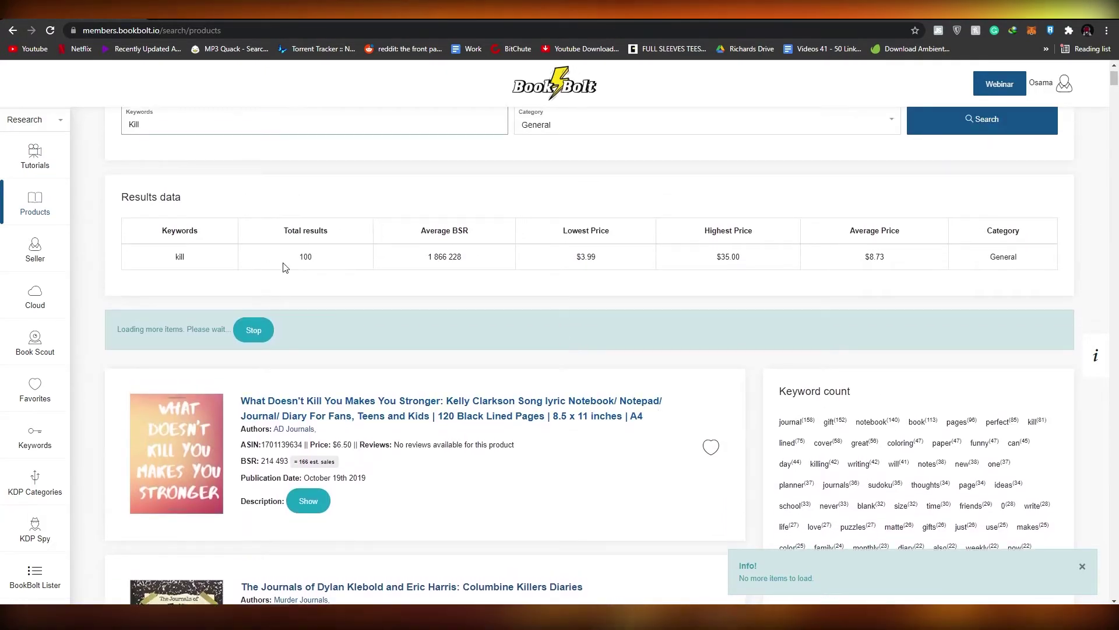
pyautogui.moveTo(297, 257); pyautogui.dragTo(330, 269)
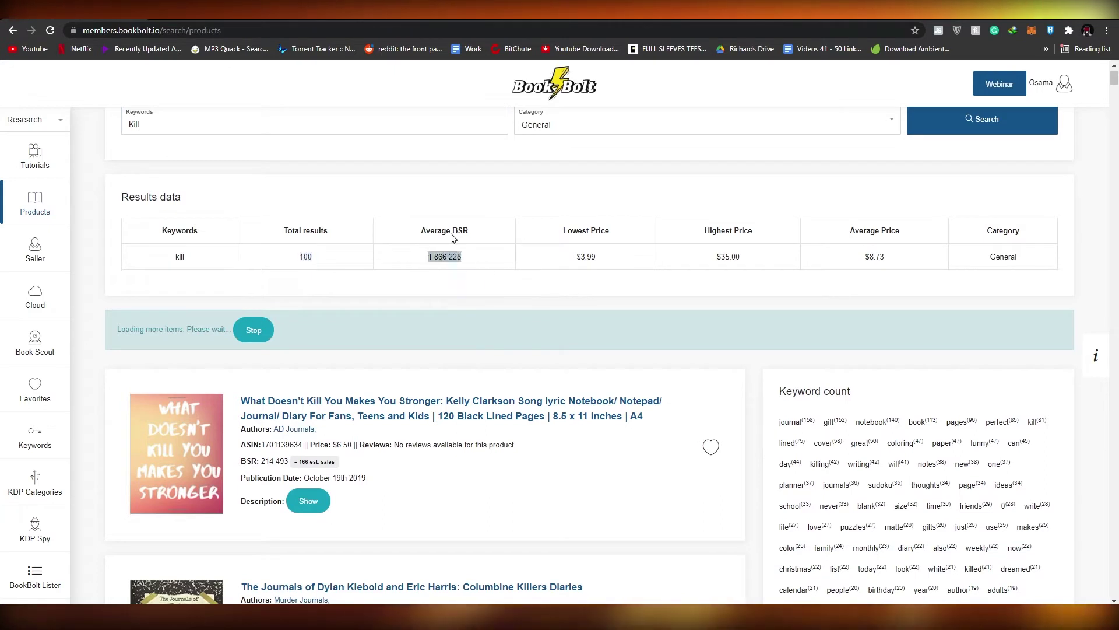
pyautogui.click(554, 278)
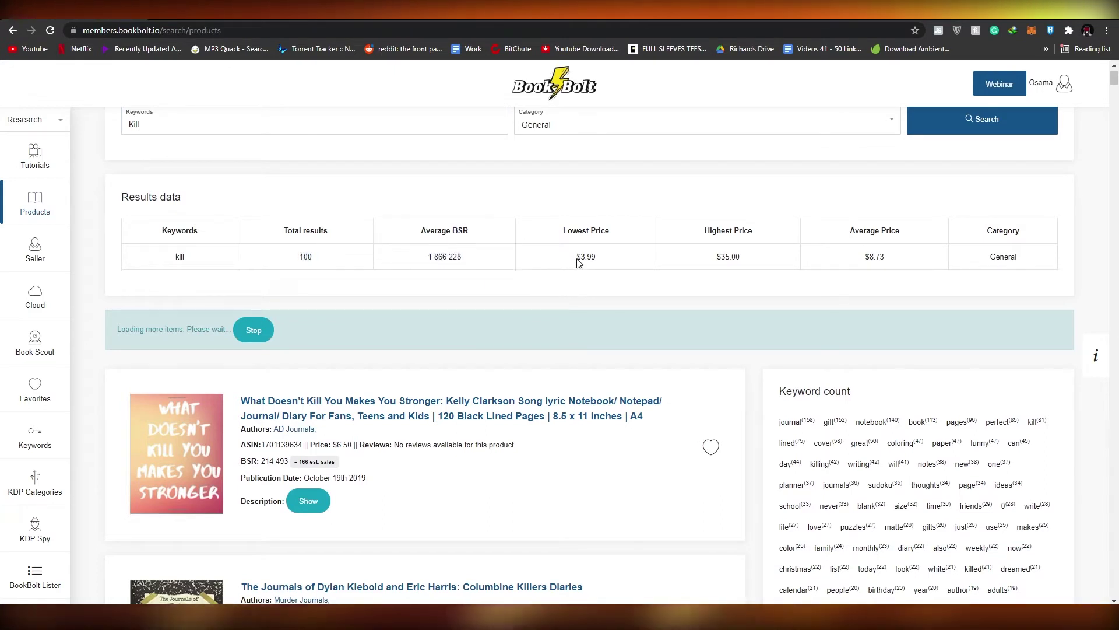
pyautogui.moveTo(579, 262); pyautogui.dragTo(596, 260)
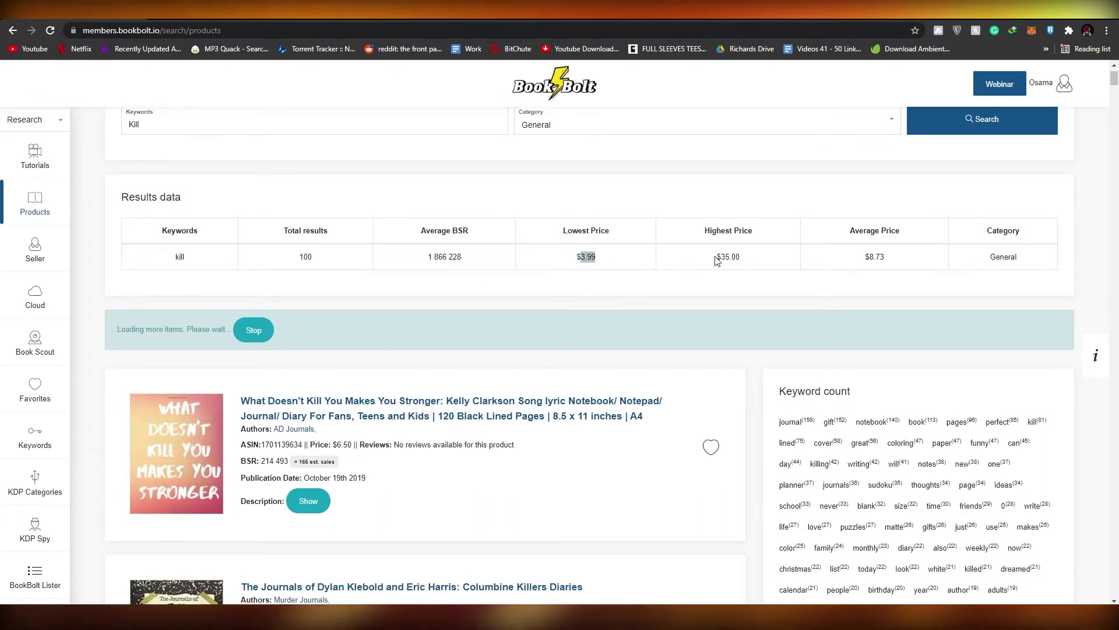
pyautogui.click(802, 258)
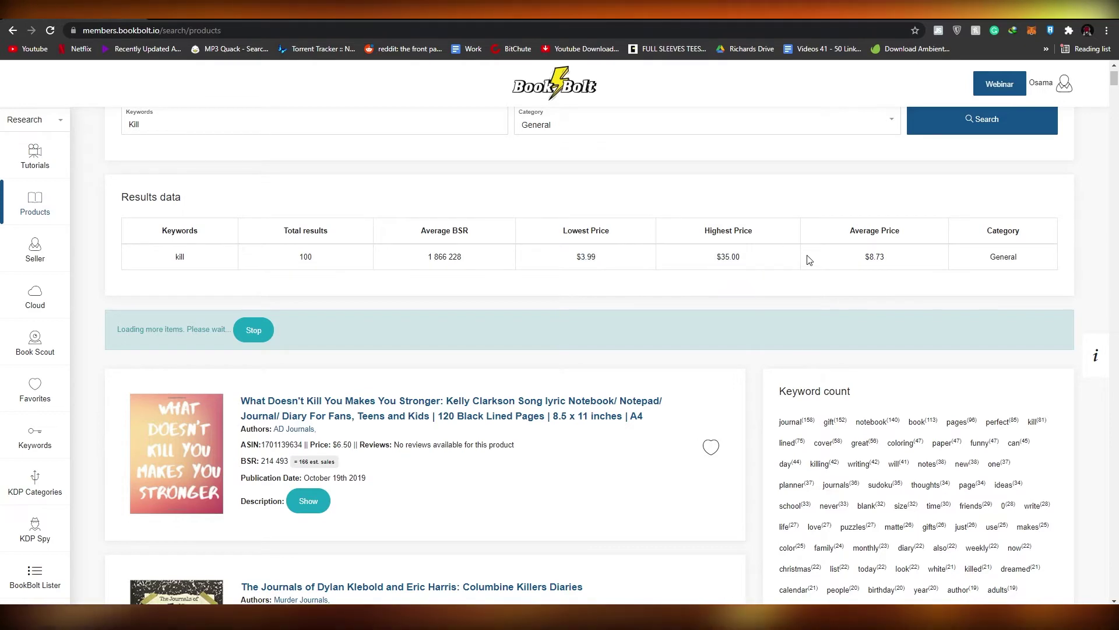
pyautogui.click(982, 261)
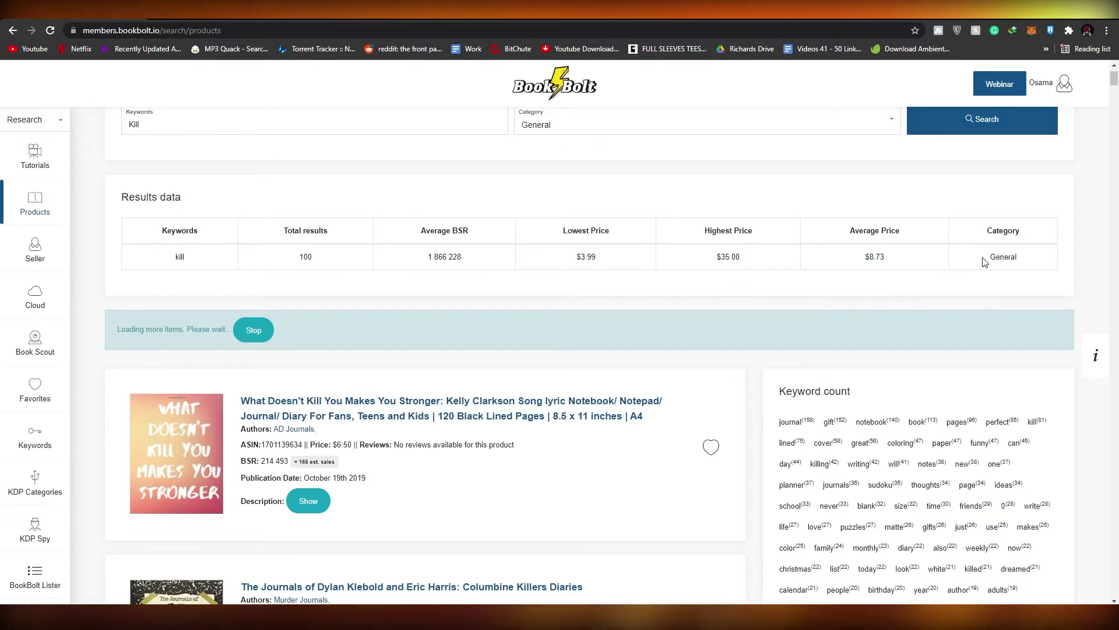
# - Examine the keyword counts and the related keywords list for "kill"
pyautogui.scroll(-3, 991, 262)
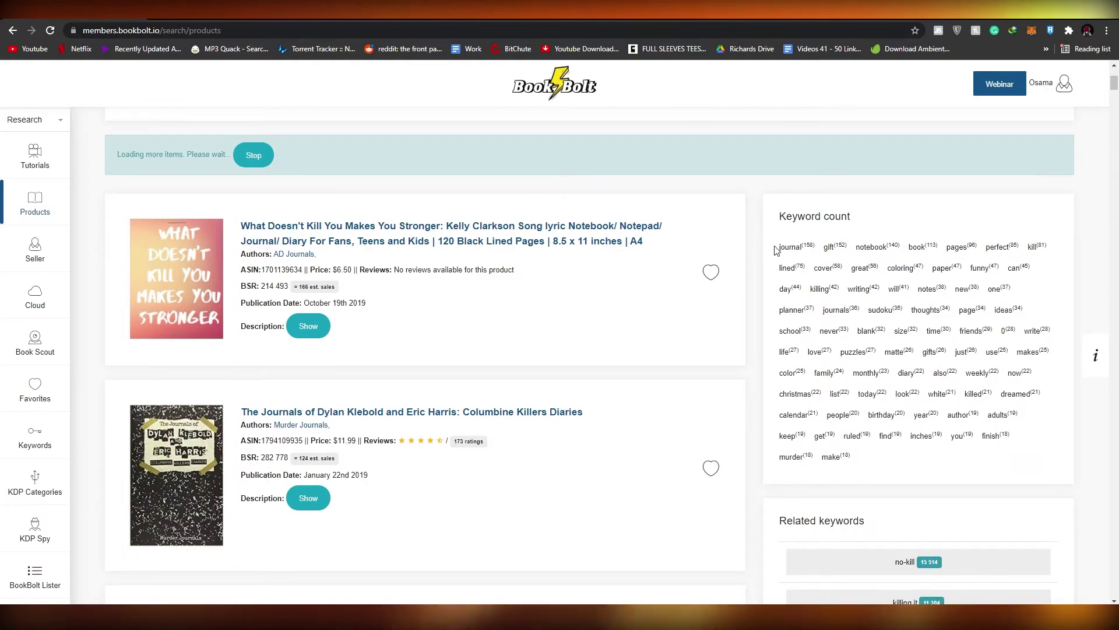
pyautogui.moveTo(776, 251); pyautogui.dragTo(915, 467)
pyautogui.scroll(1, 802, 348)
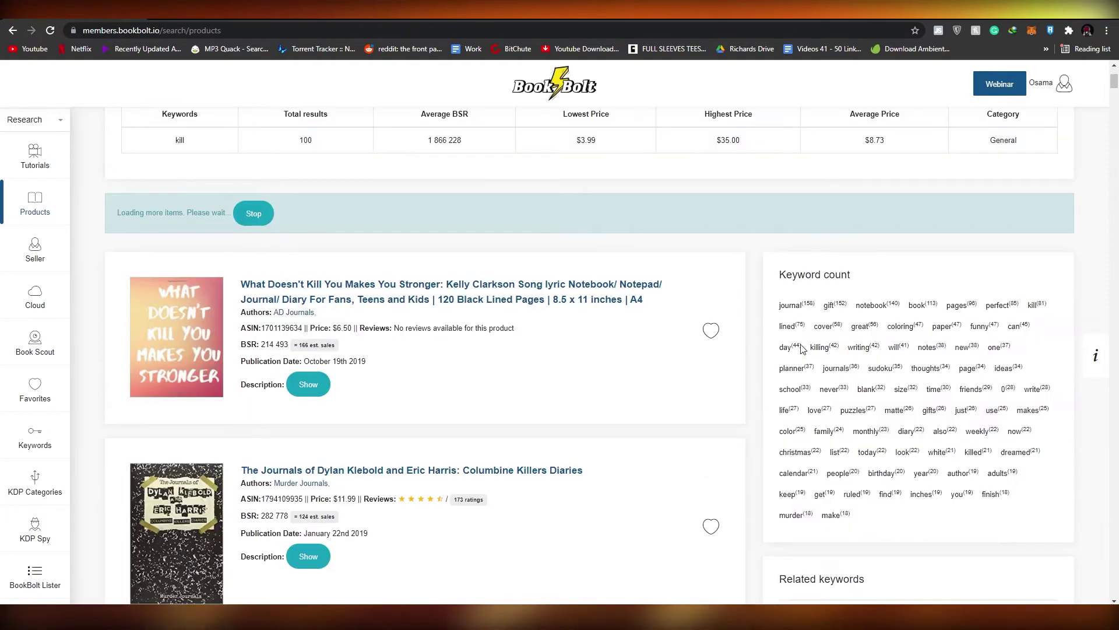
pyautogui.scroll(-7, 802, 349)
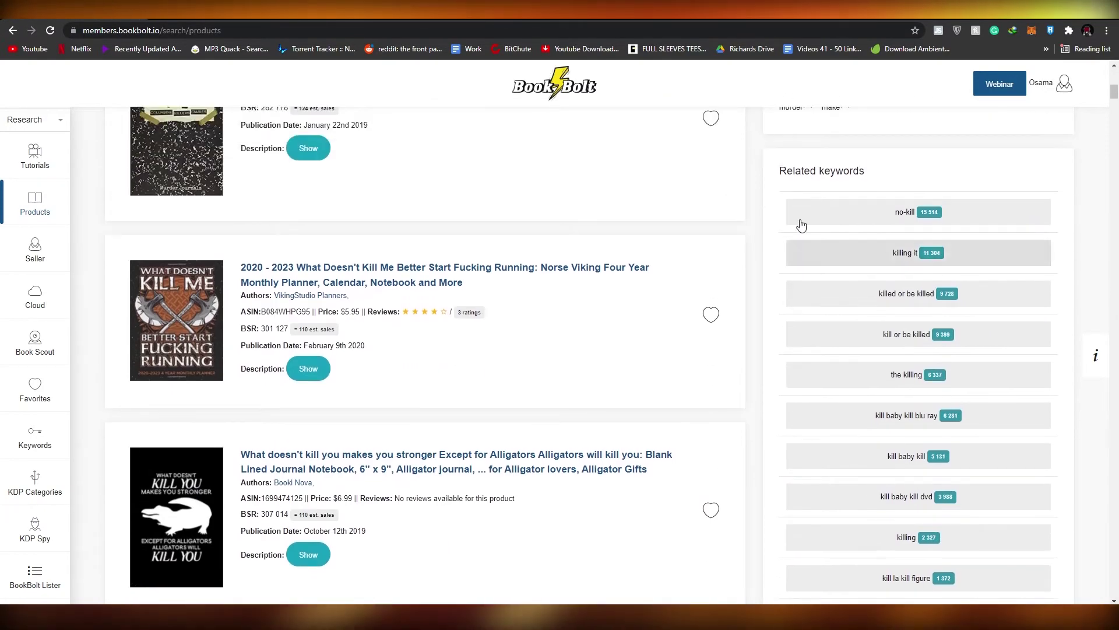
pyautogui.scroll(-1, 794, 208)
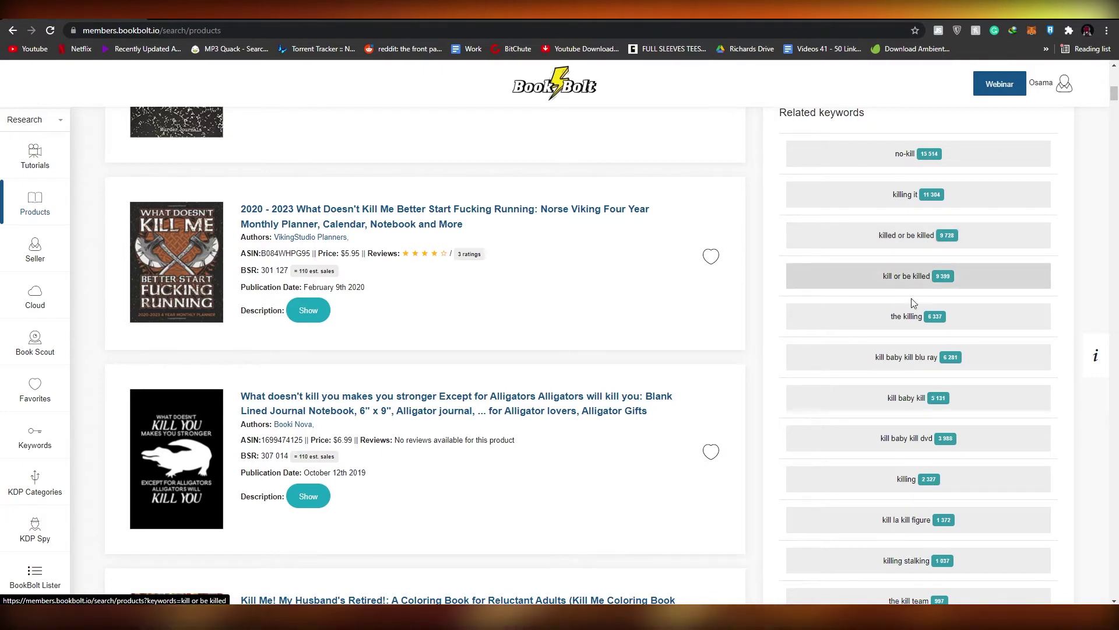
pyautogui.scroll(-1, 901, 303)
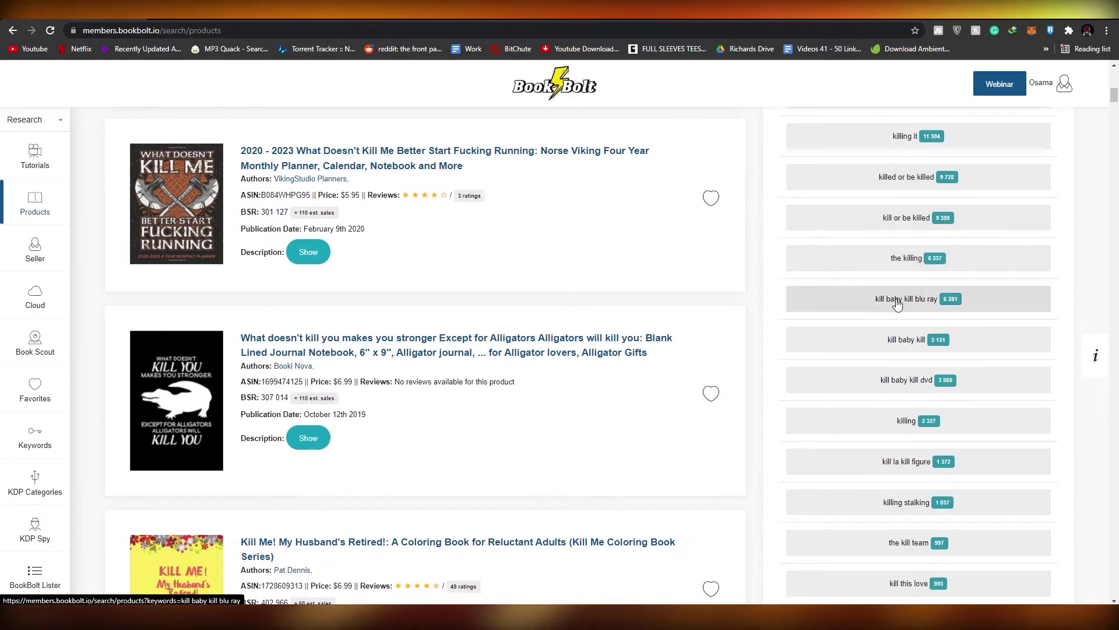
pyautogui.scroll(-1, 898, 304)
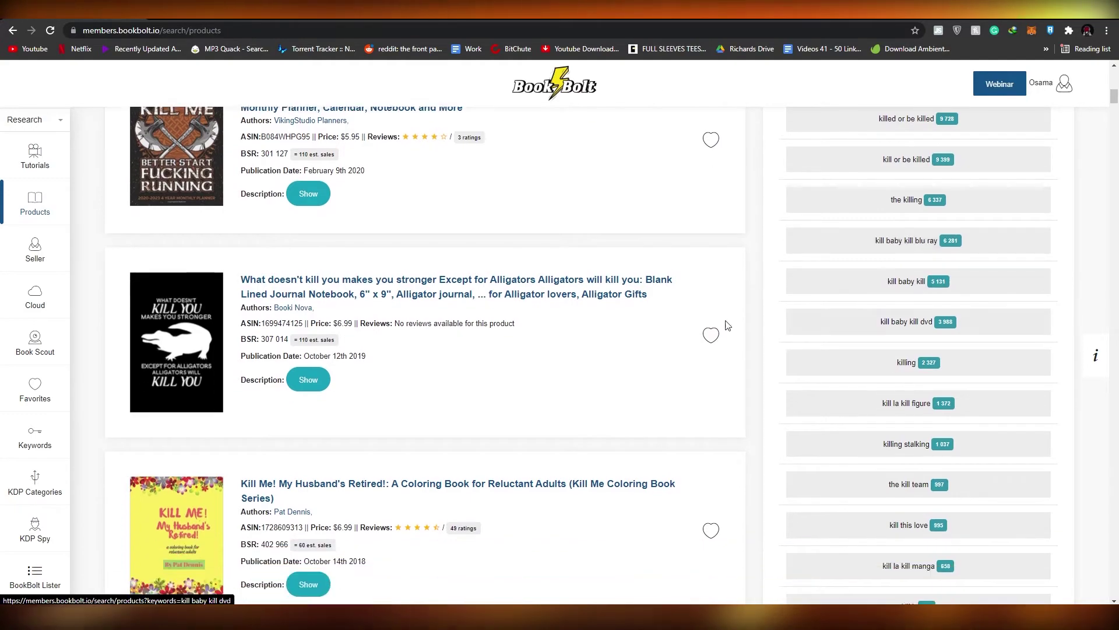
pyautogui.scroll(-6, 838, 390)
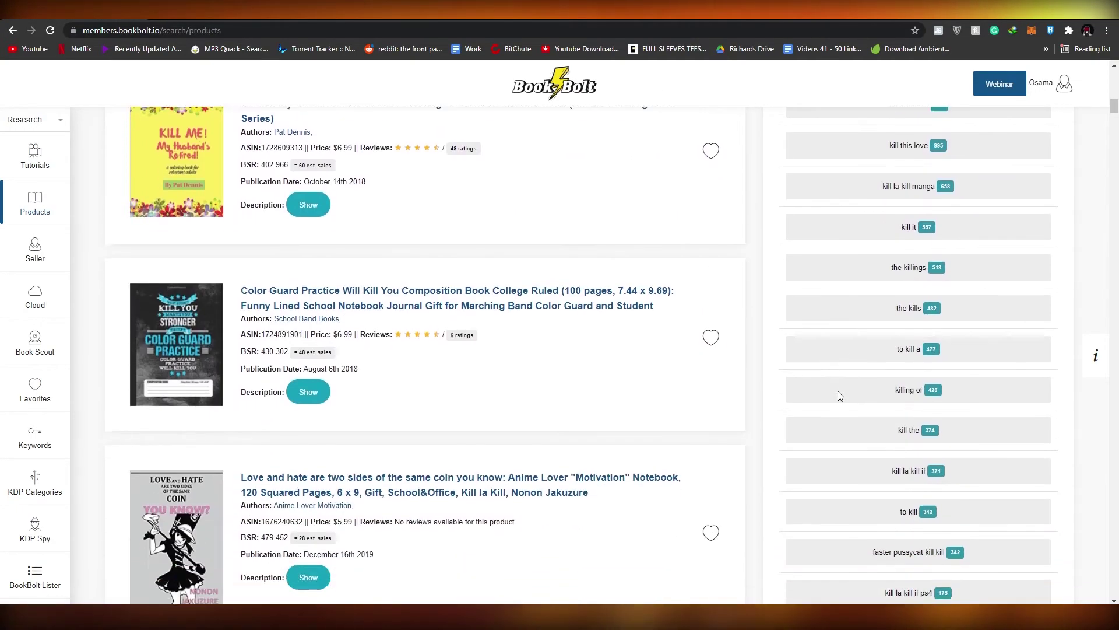
pyautogui.scroll(15, 838, 394)
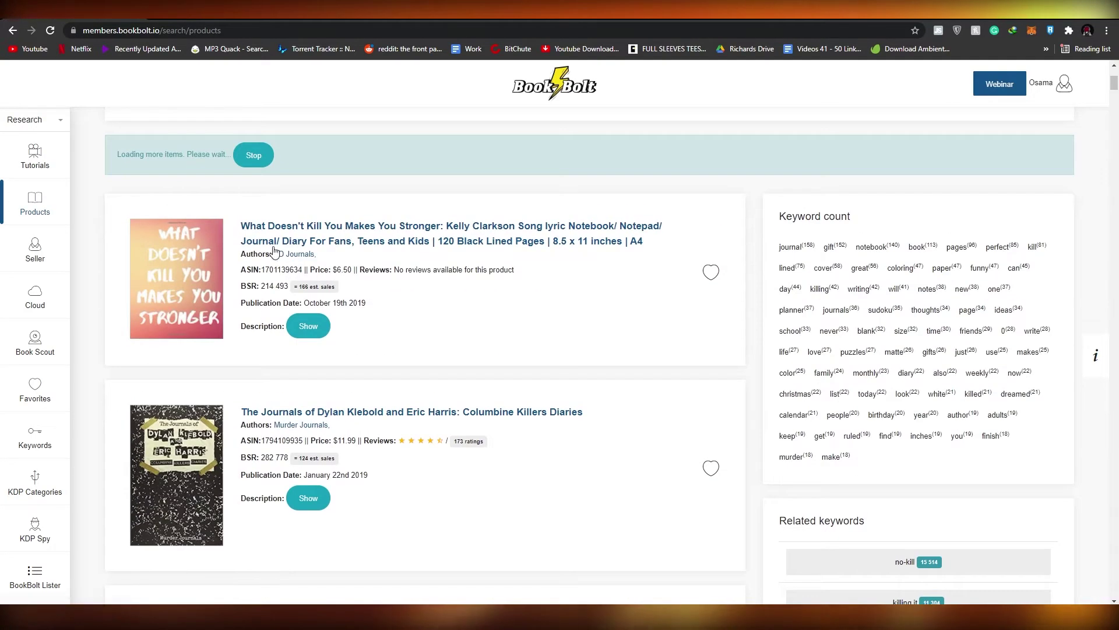
# - Browse the book listings for "kill" and return to the product search fields
pyautogui.scroll(-10, 274, 251)
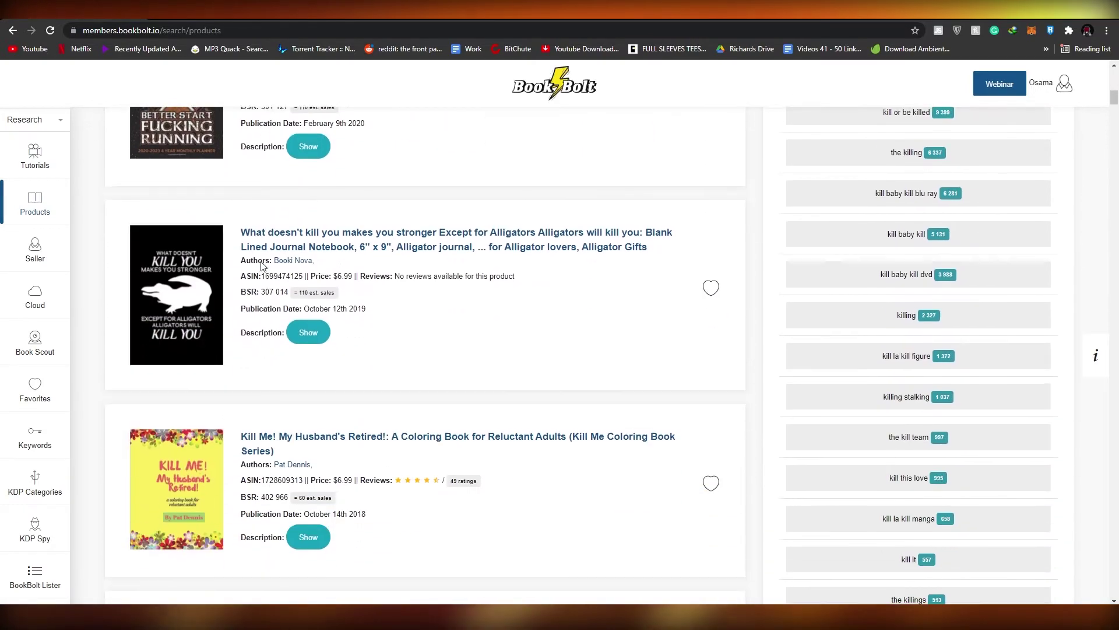
pyautogui.scroll(-6, 262, 266)
pyautogui.scroll(2, 263, 265)
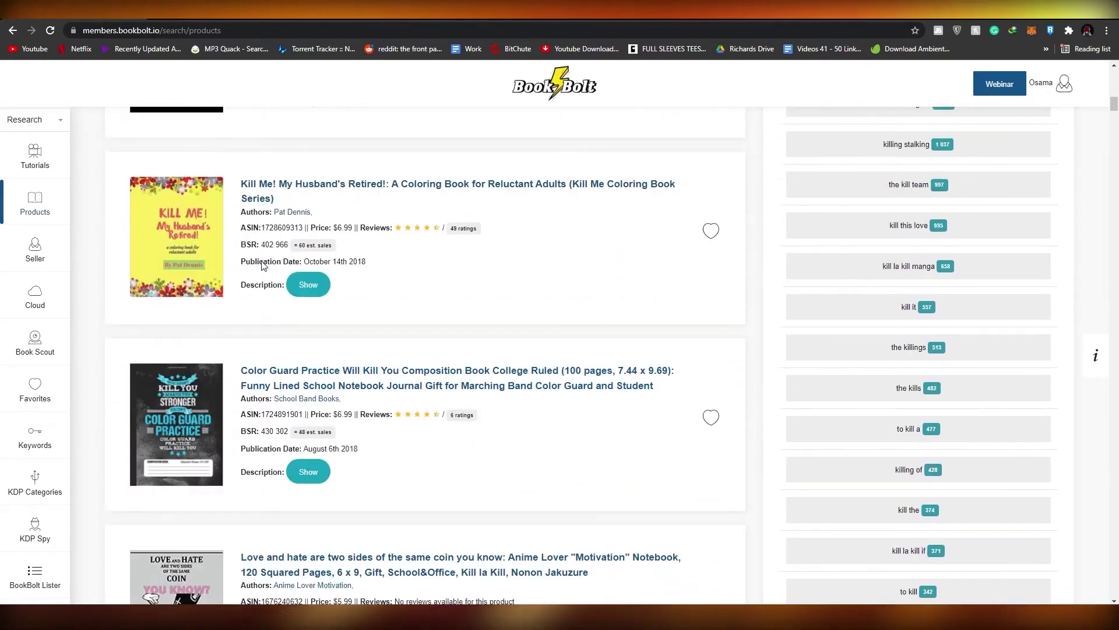
pyautogui.scroll(20, 263, 266)
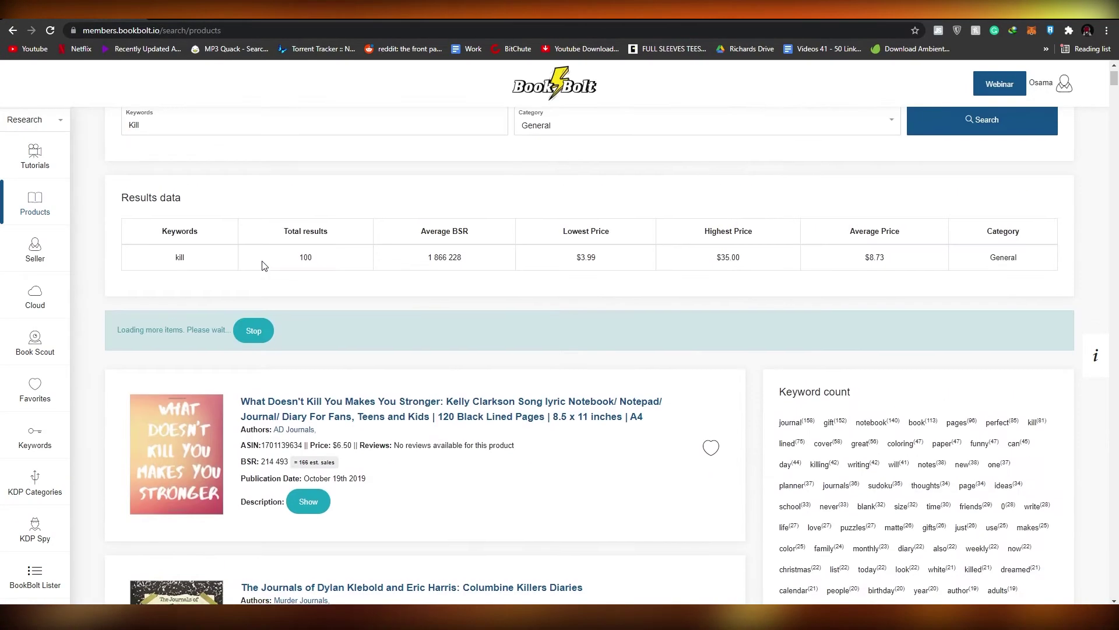
pyautogui.scroll(1, 263, 266)
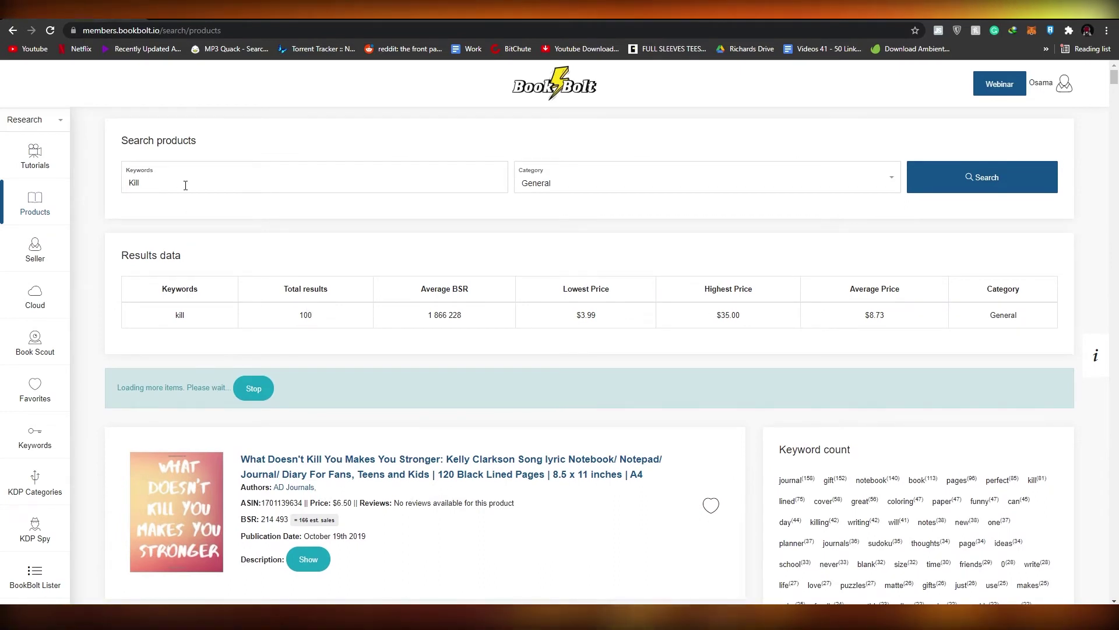
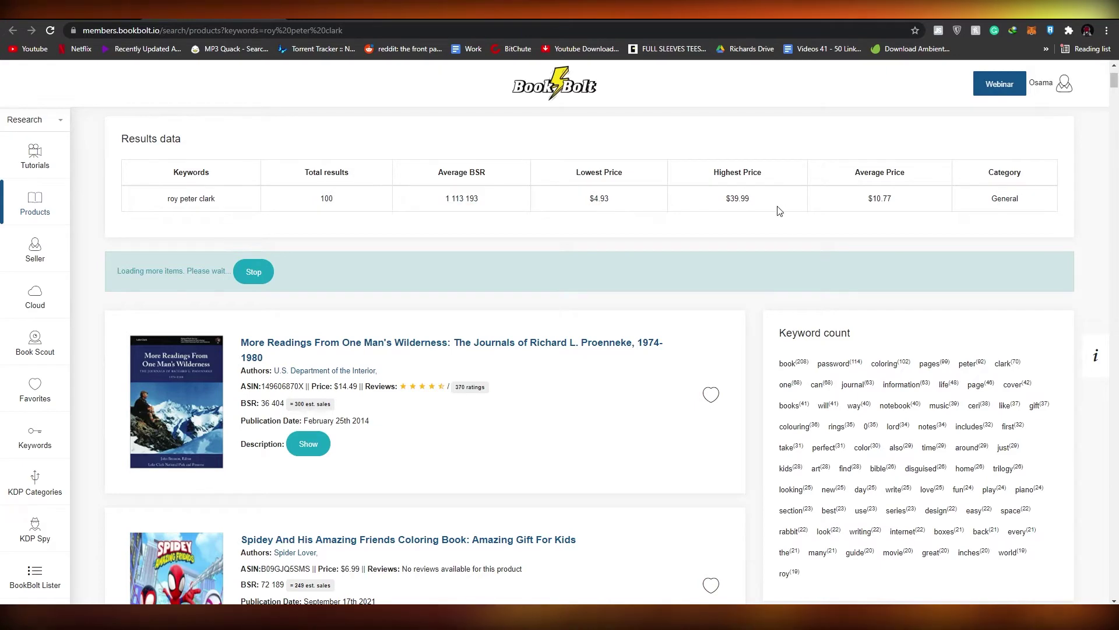
# - Browse the book listings for "roy peter clark" and open the seller search
pyautogui.scroll(-5, 780, 211)
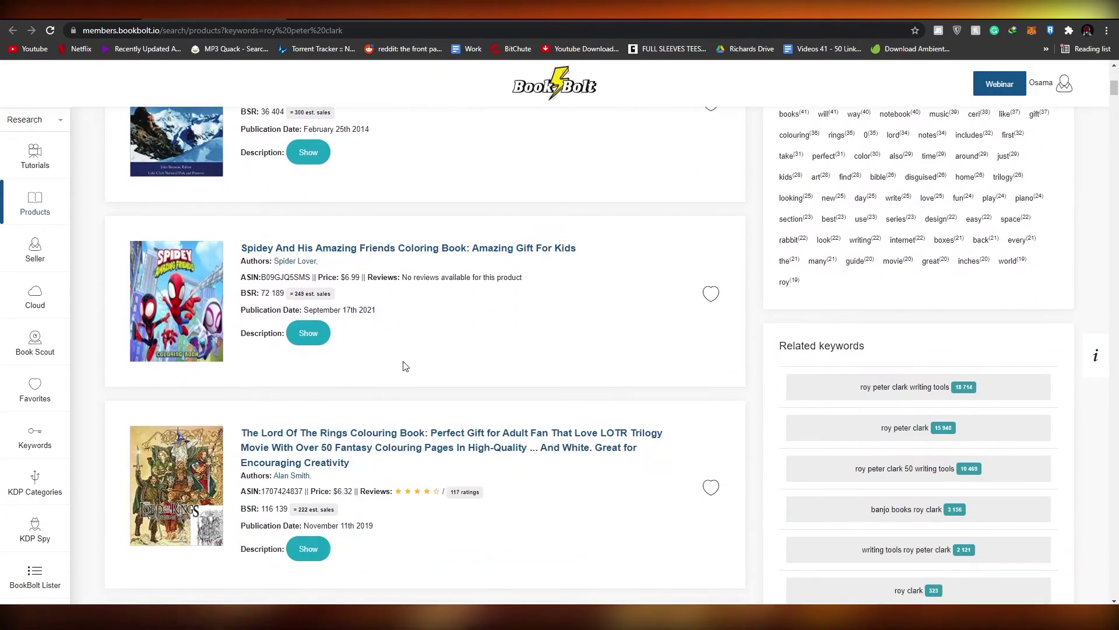
pyautogui.scroll(1, 379, 349)
pyautogui.scroll(-3, 326, 333)
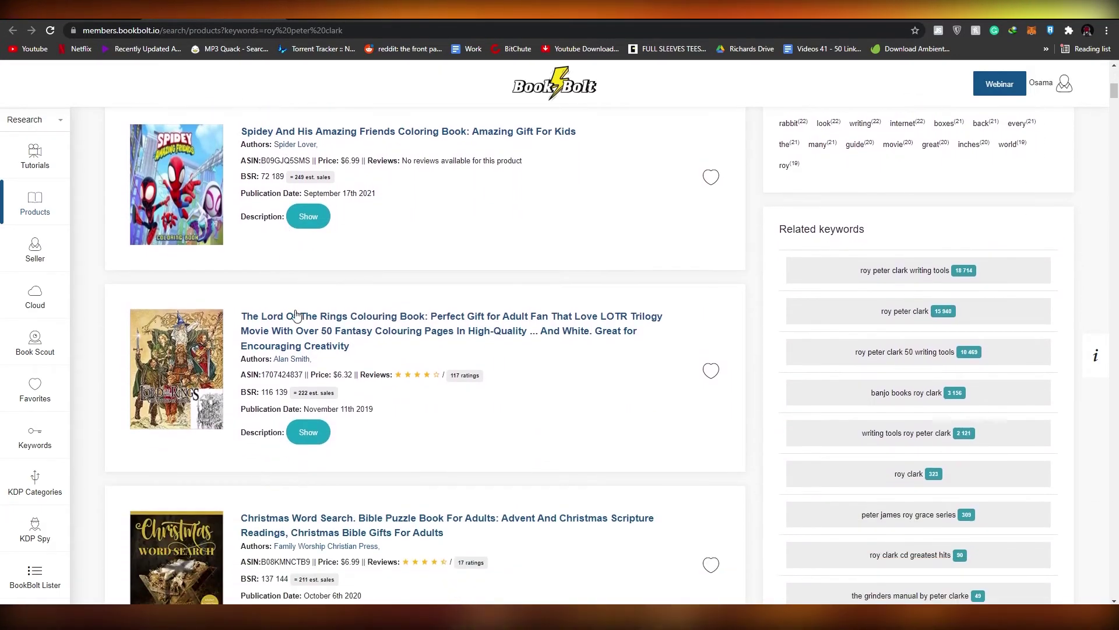
pyautogui.scroll(-3, 295, 315)
pyautogui.scroll(10, 175, 250)
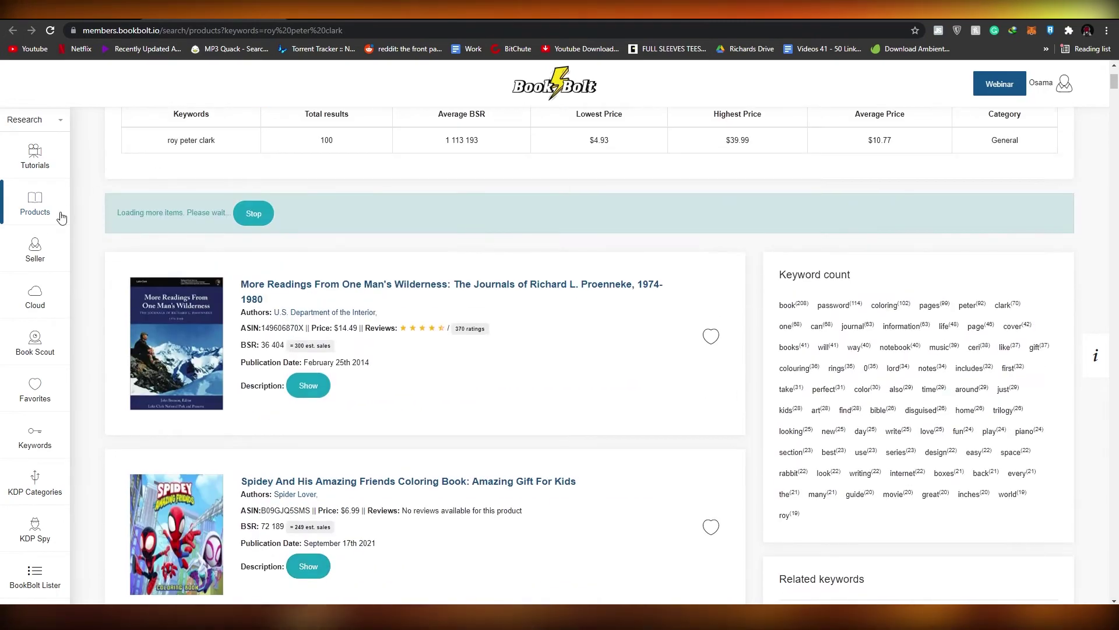
pyautogui.click(46, 252)
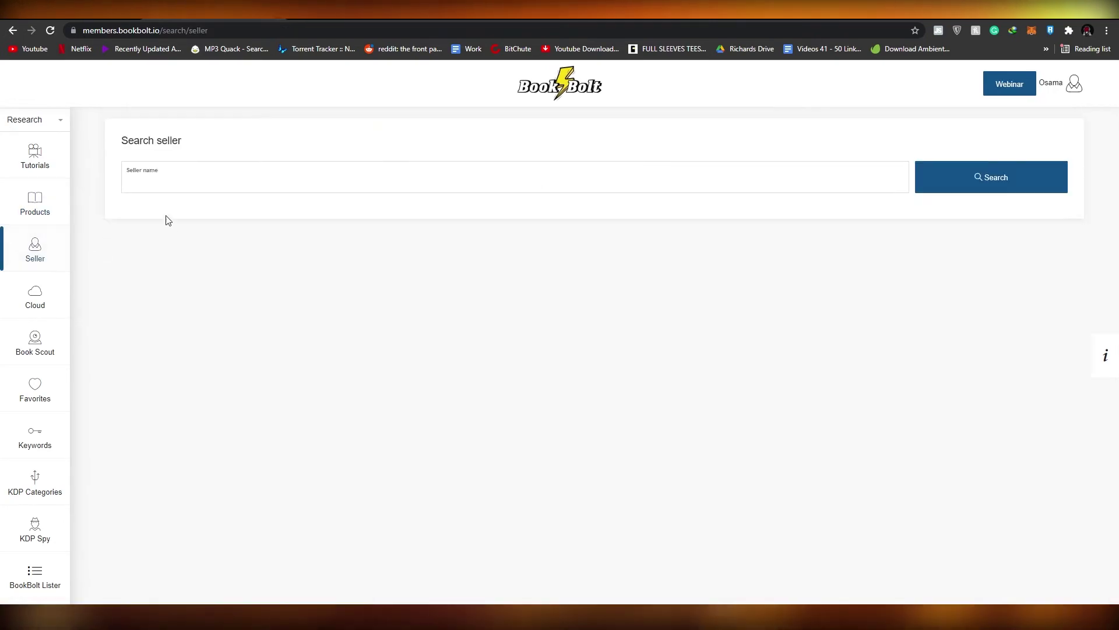
# - Search Google for "amzon" in a separate browser tab and open the Amazon.com home page
pyautogui.click(438, 19)
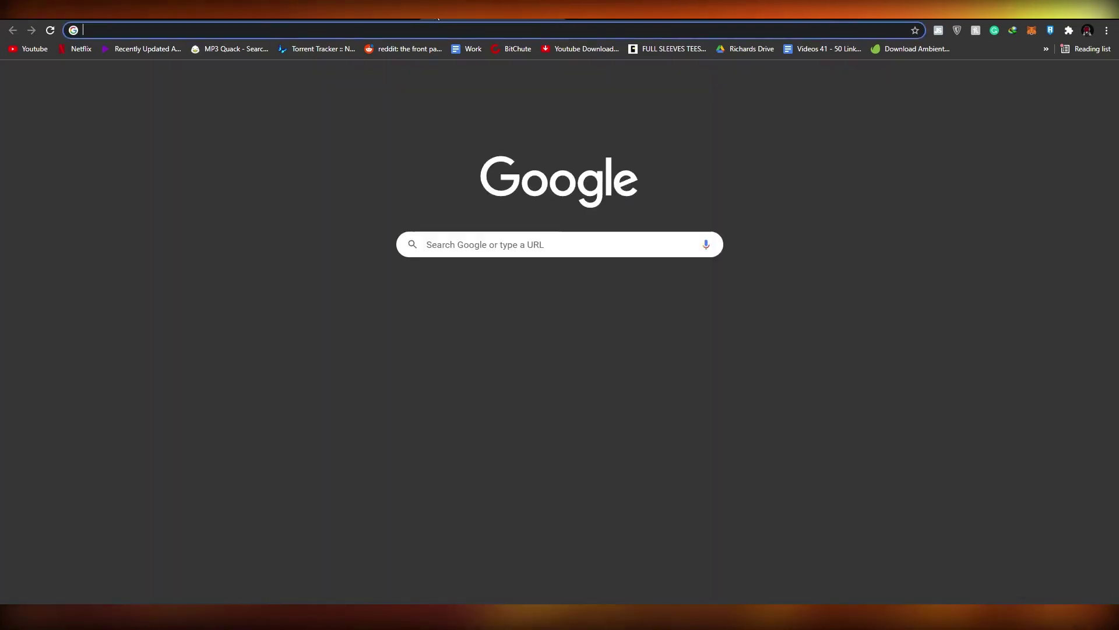
pyautogui.write('amzon')
pyautogui.press('Return')
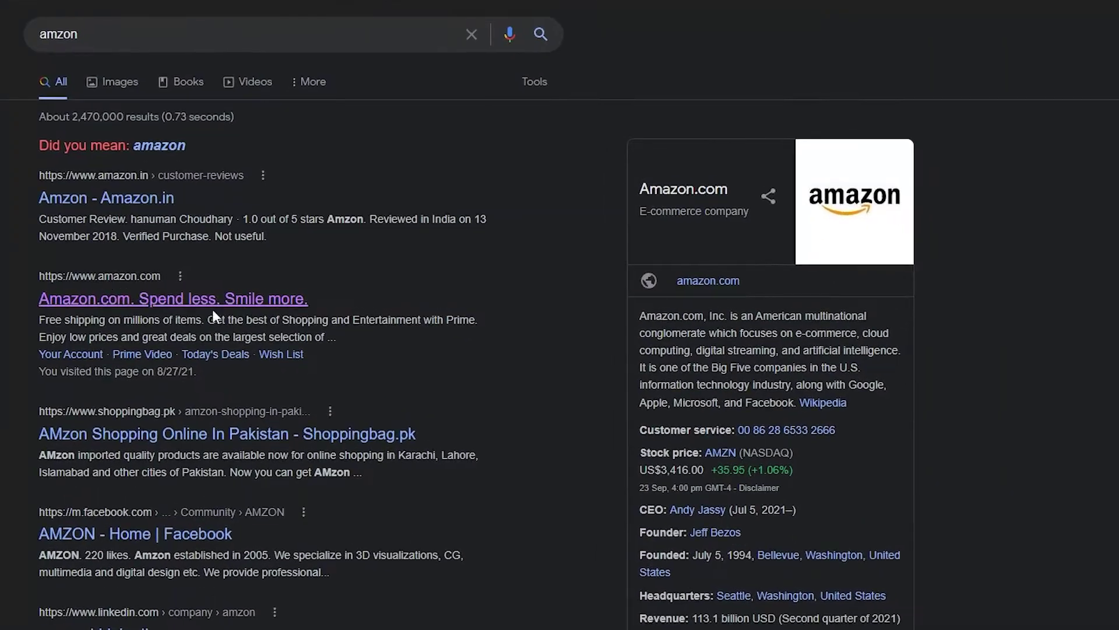
pyautogui.click(192, 292)
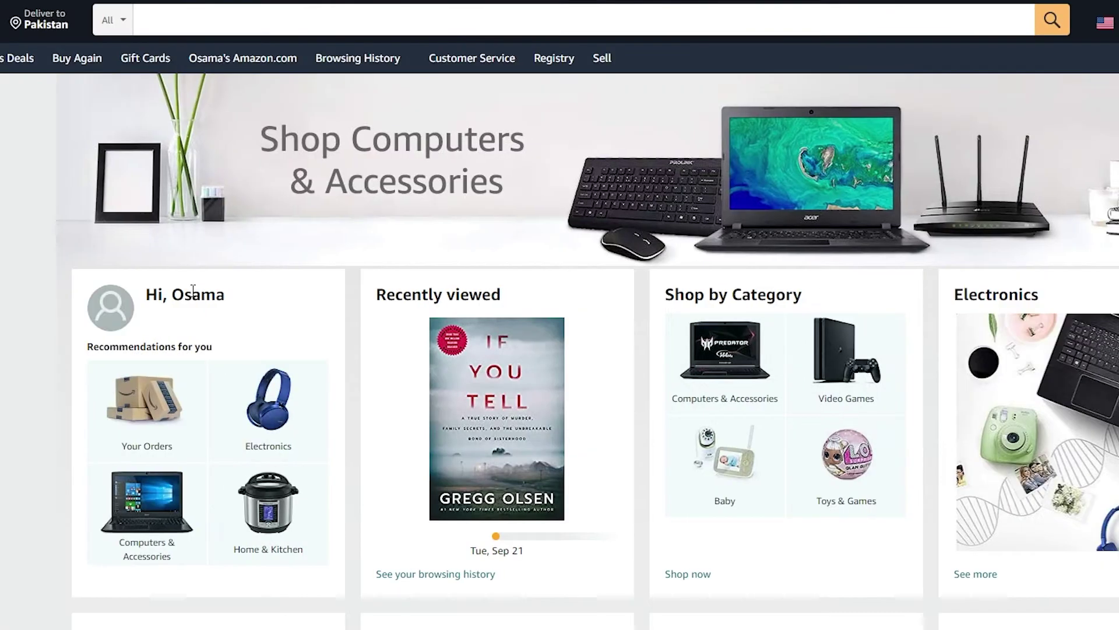
# - Copy the keyword from Book Bolt's product search for use in Amazon's search
pyautogui.click(265, 23)
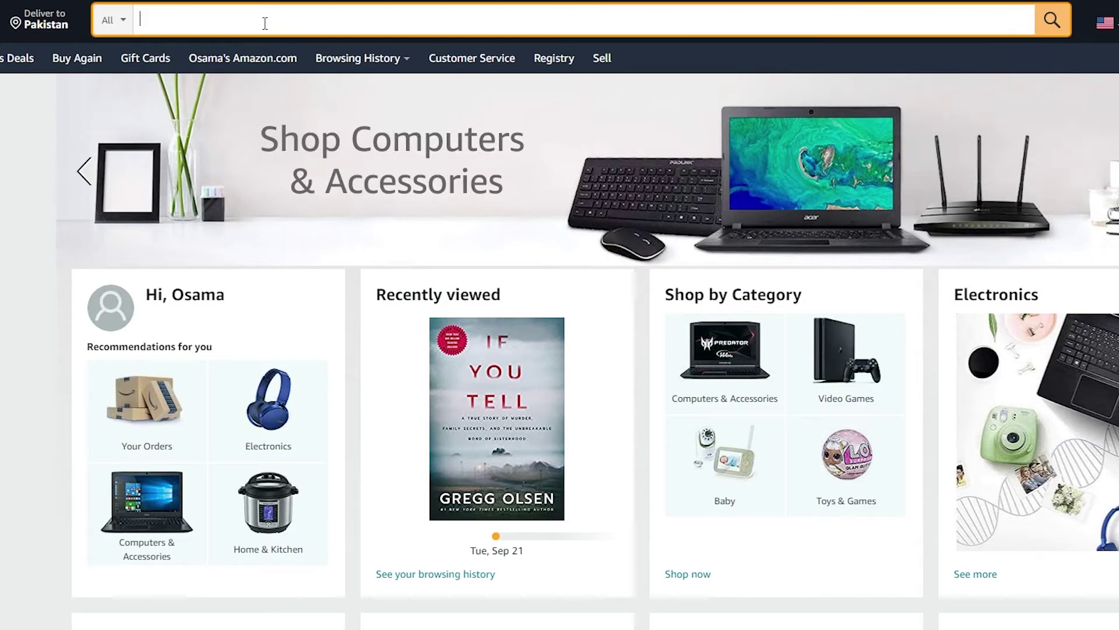
pyautogui.rightClick(264, 23)
pyautogui.click(305, 142)
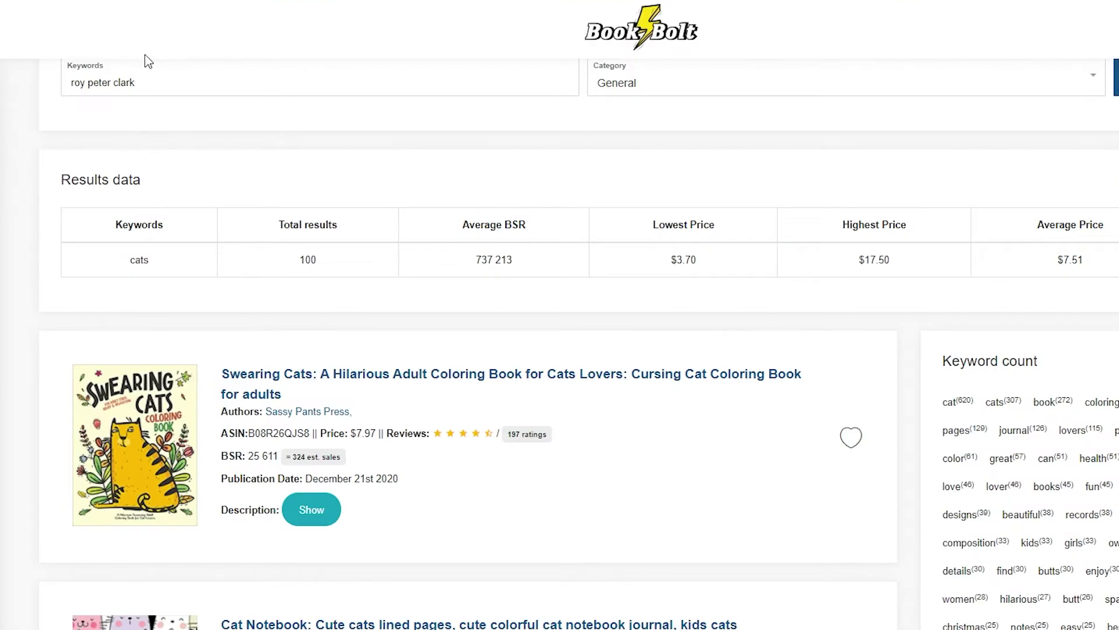
pyautogui.doubleClick(139, 71)
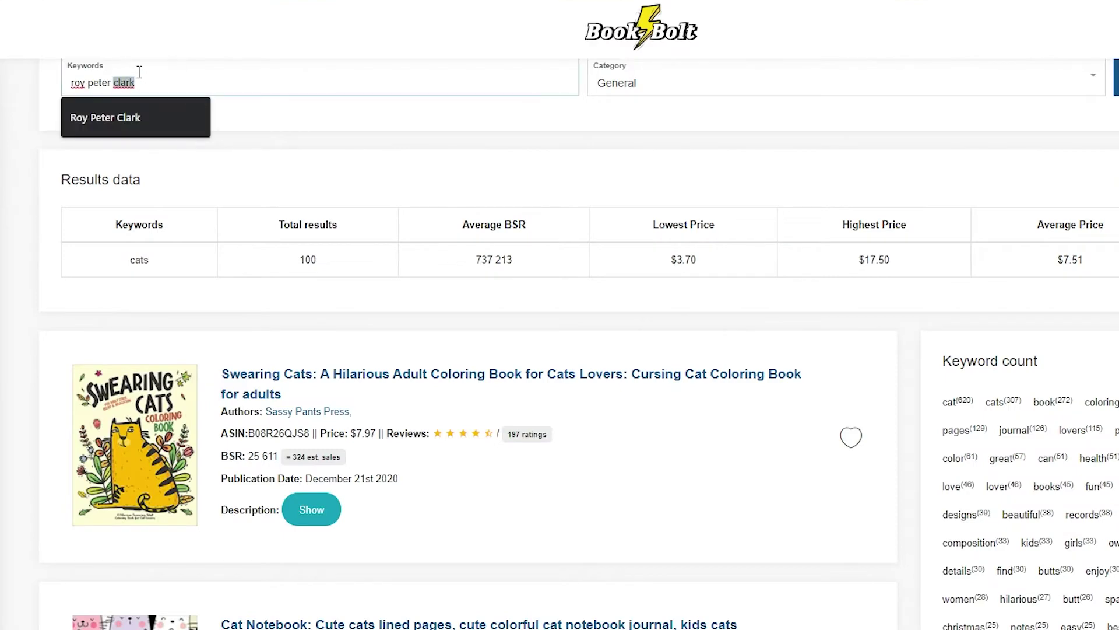
pyautogui.rightClick(139, 71)
pyautogui.click(219, 121)
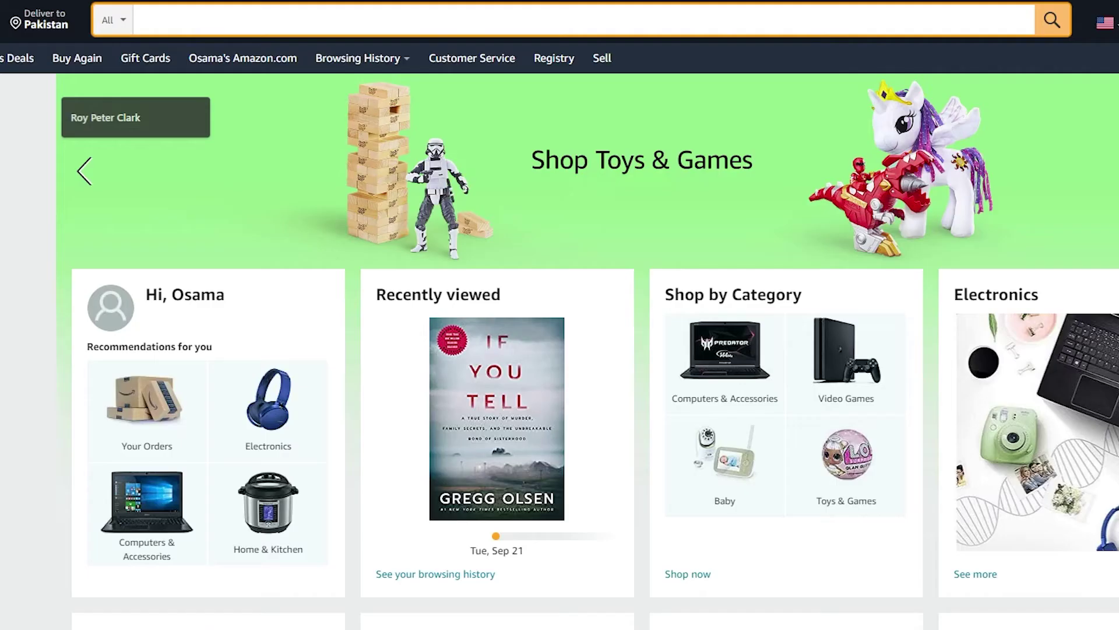
# - Search all Amazon departments for "roy peter clark" using the copied keyword
pyautogui.rightClick(283, 1)
pyautogui.rightClick(155, 29)
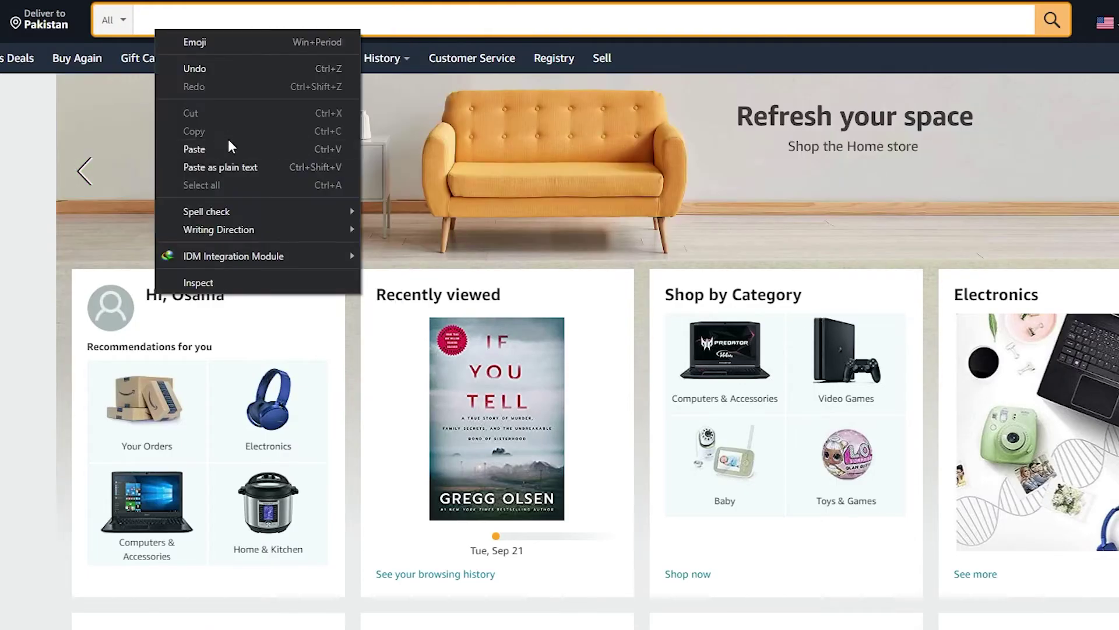
pyautogui.click(194, 149)
pyautogui.press('Return')
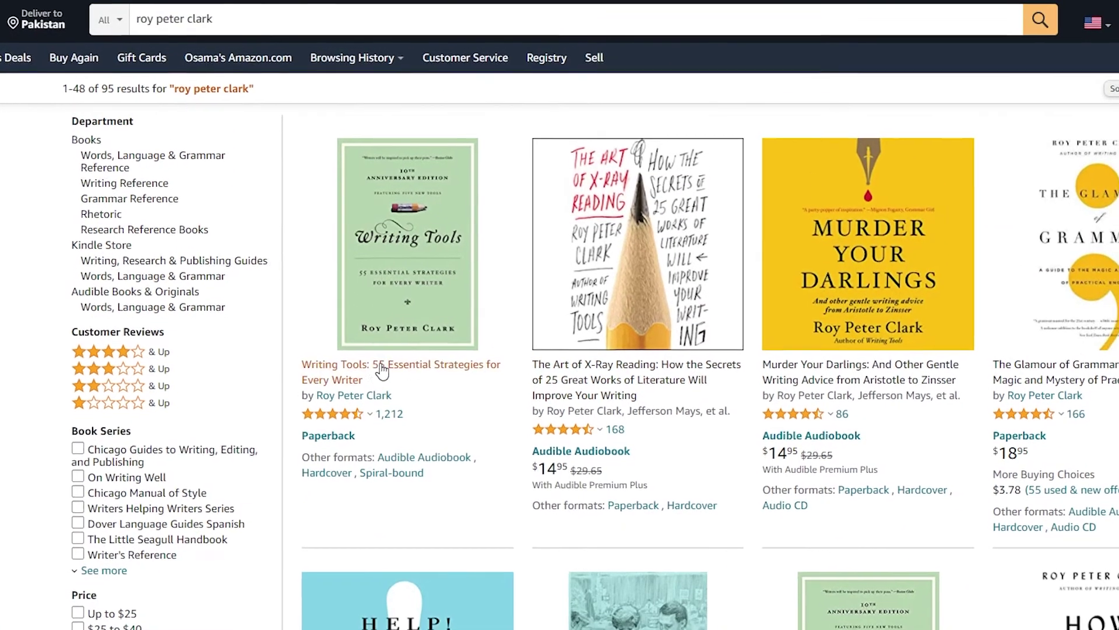
# - Open the book "Writing Tools: 55 Essential Strategies for Every Writer" and copy its author's name
pyautogui.click(382, 371)
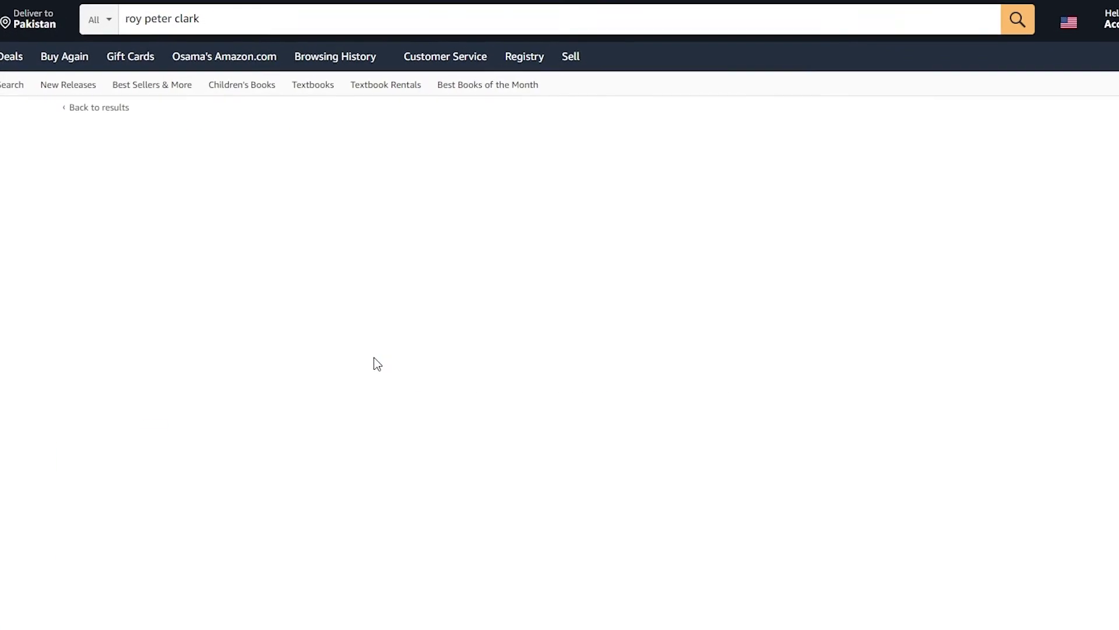
pyautogui.moveTo(398, 195)
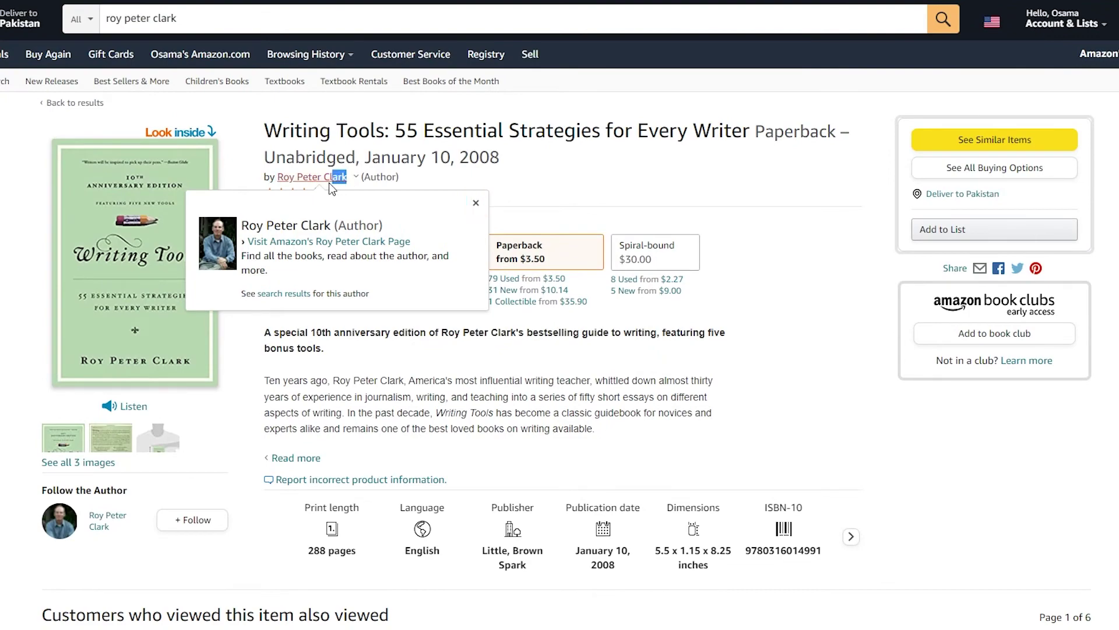
pyautogui.moveTo(332, 185); pyautogui.dragTo(279, 178)
pyautogui.rightClick(286, 175)
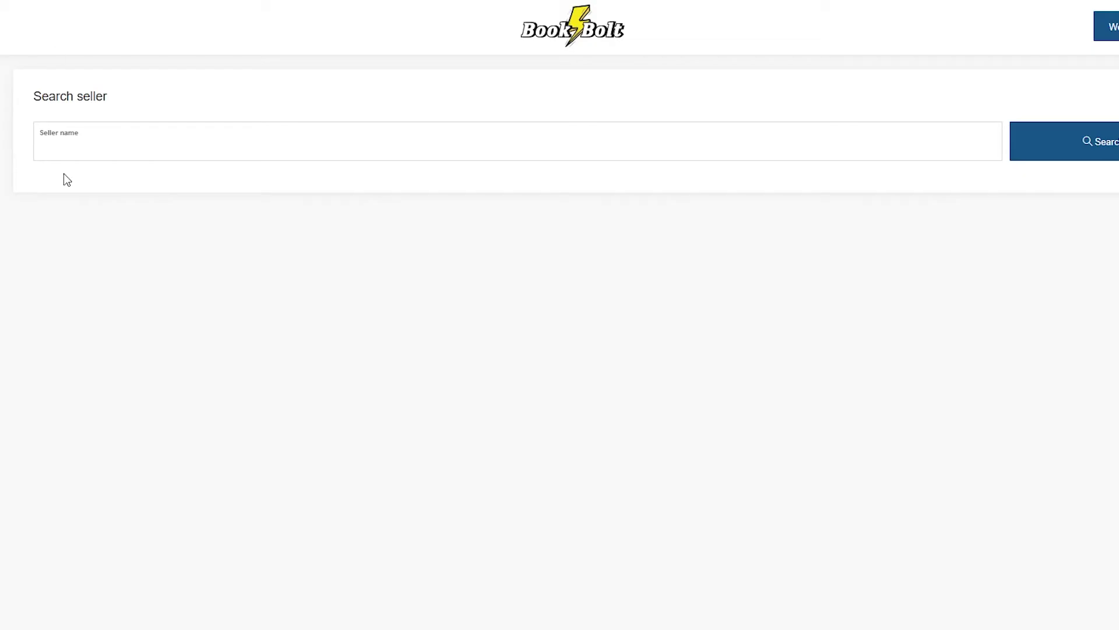
# - Switch to Book Bolt's seller search and paste "Roy Peter Clark" as the seller name
pyautogui.click(125, 141)
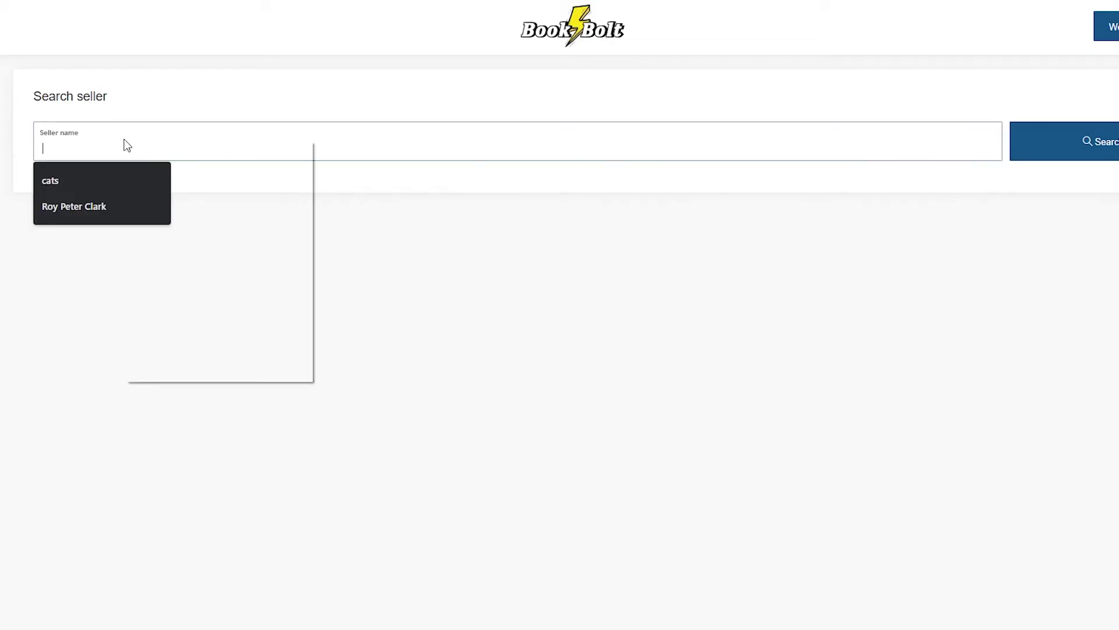
pyautogui.rightClick(124, 140)
pyautogui.click(187, 250)
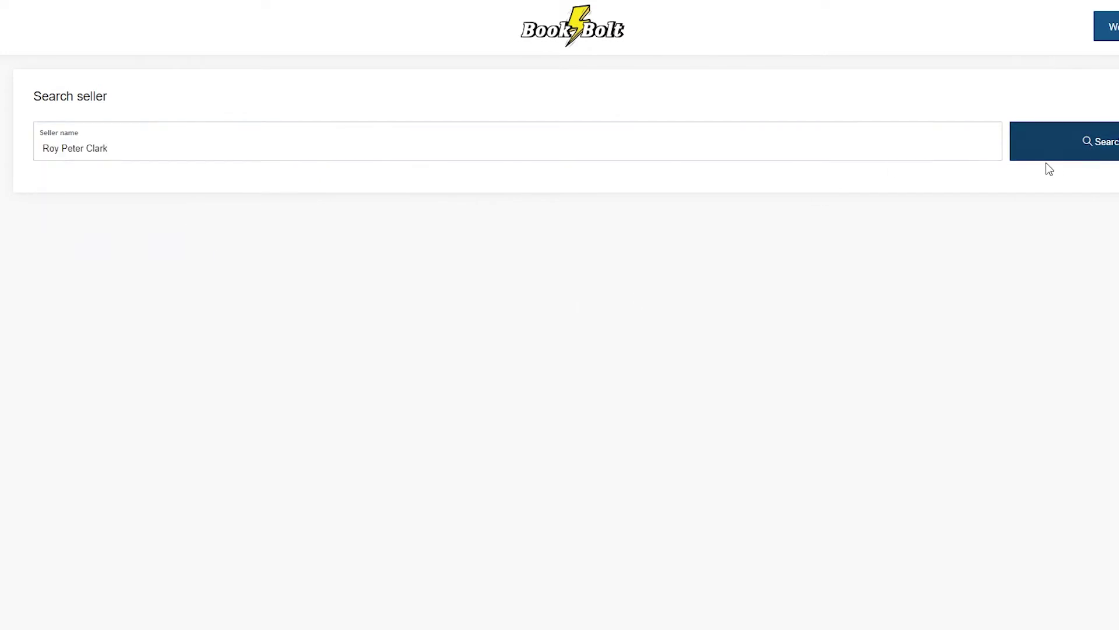
pyautogui.click(113, 138)
pyautogui.press('BackSpace')
pyautogui.press('BackSpace')
pyautogui.press('BackSpace')
pyautogui.press('BackSpace')
pyautogui.press('BackSpace')
pyautogui.press('BackSpace')
pyautogui.press('BackSpace')
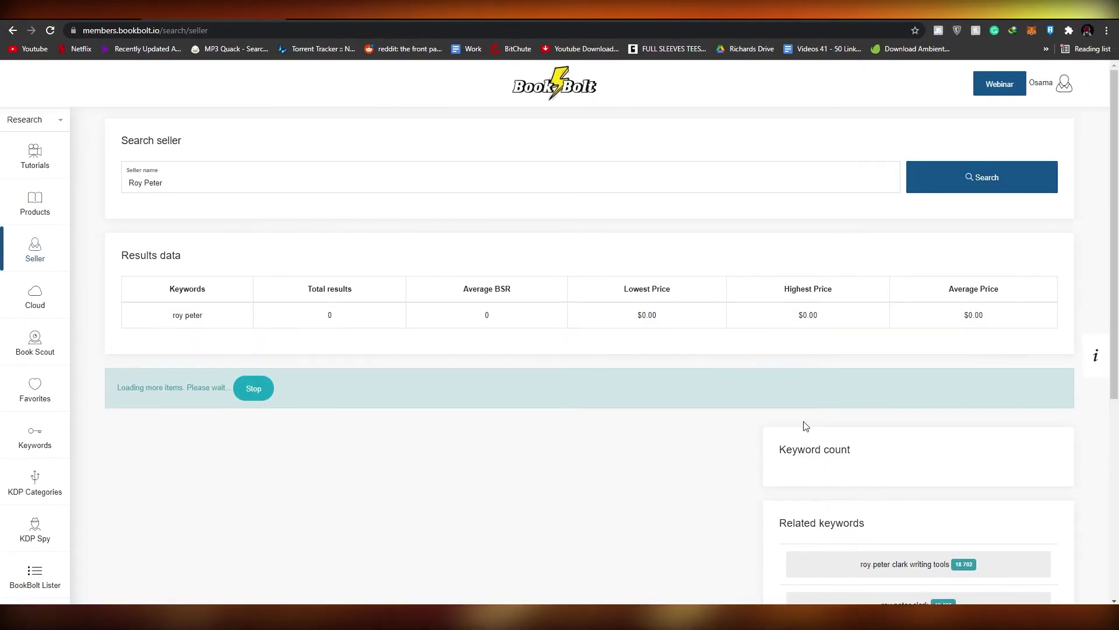
# - Review the seller results for "roy peter" and open the related keyword "roy peter clark writing tools"
pyautogui.scroll(-2, 337, 425)
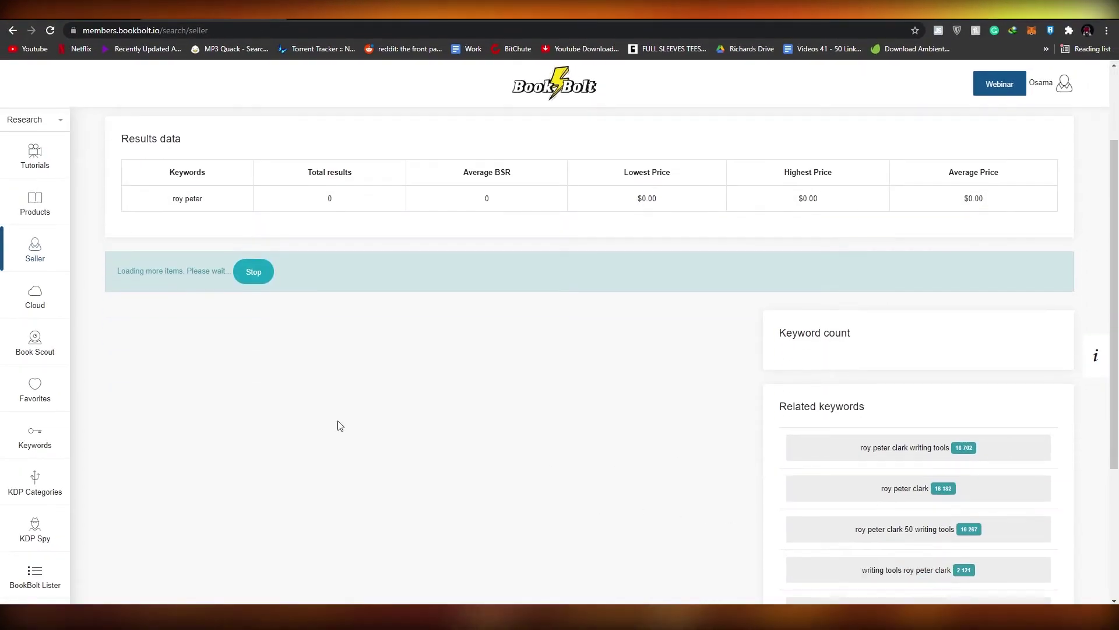
pyautogui.scroll(-1, 875, 446)
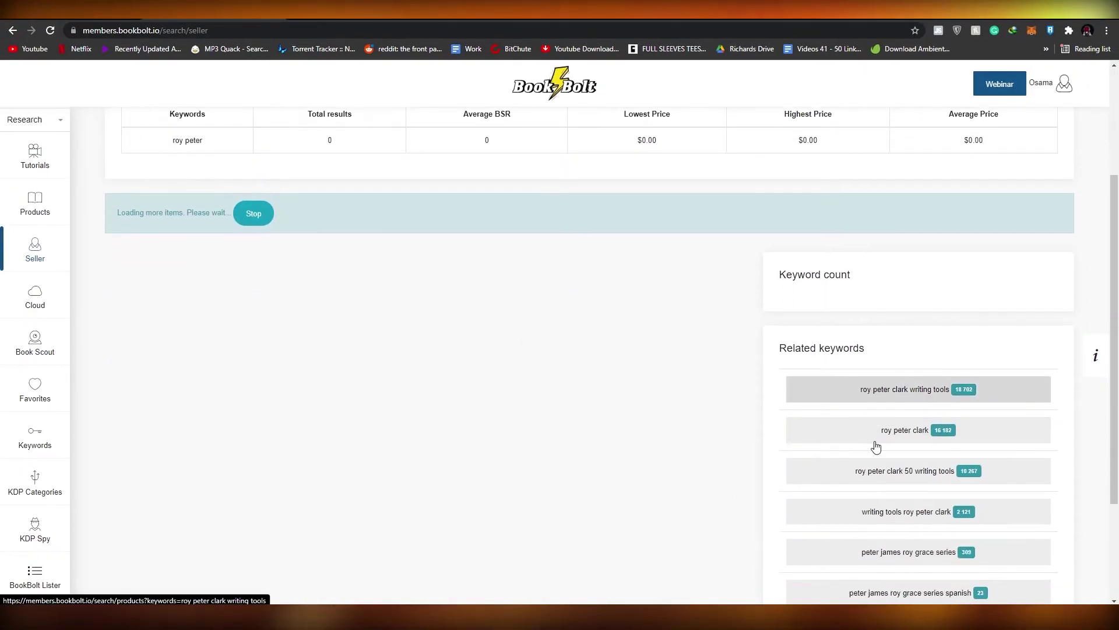
pyautogui.click(898, 395)
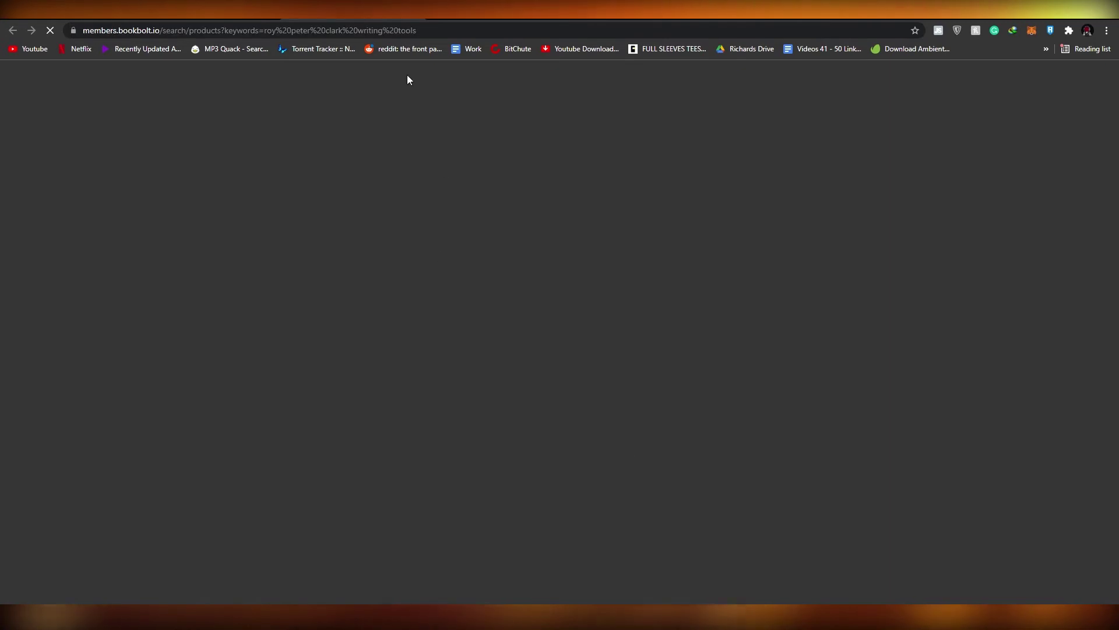
pyautogui.scroll(-2, 58, 221)
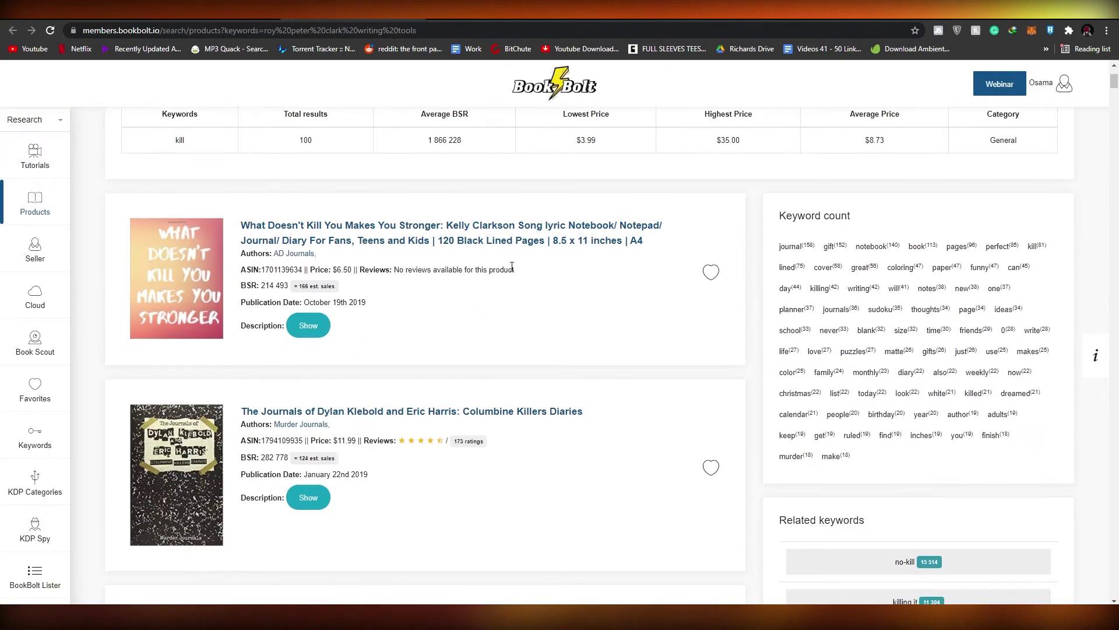
# - Return to the seller search and run it for the seller name "Roy"
pyautogui.click(35, 248)
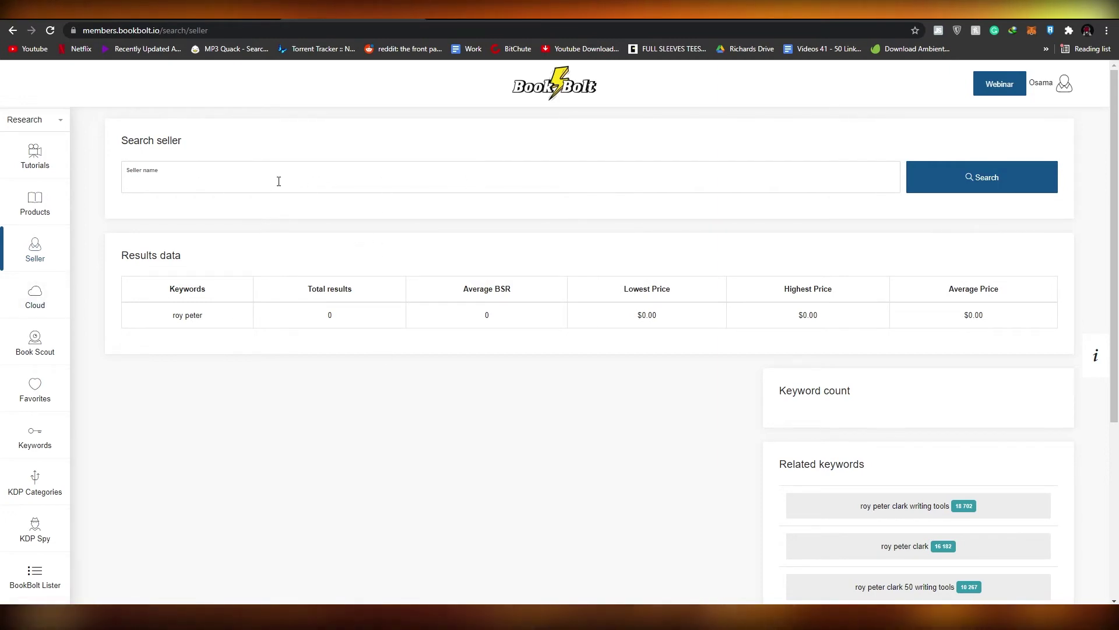
pyautogui.click(207, 188)
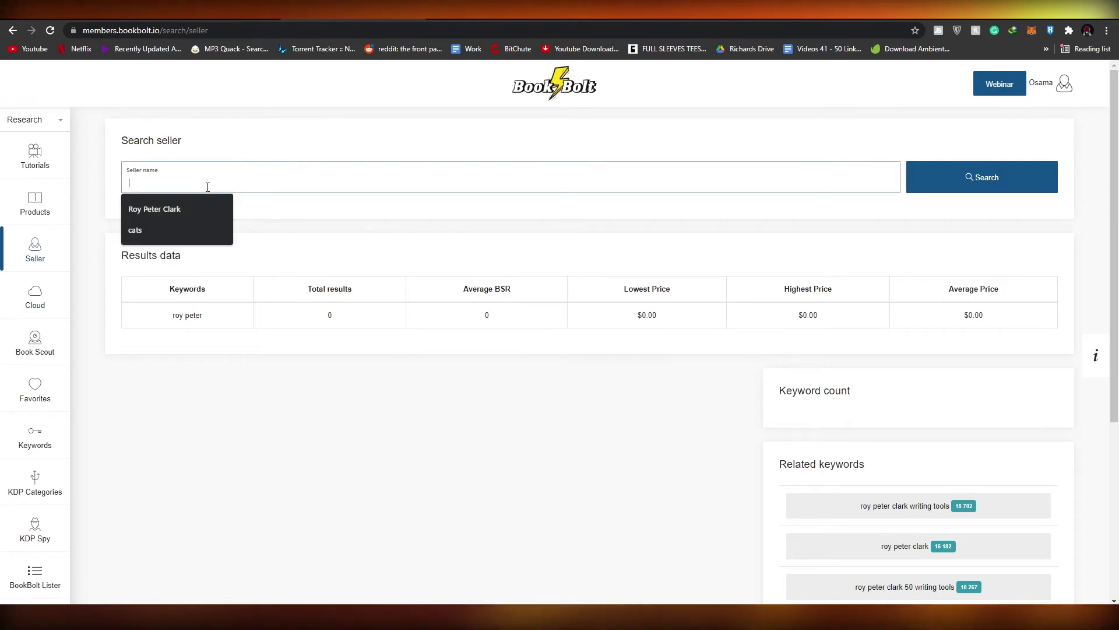
pyautogui.write('Roy')
pyautogui.press('Return')
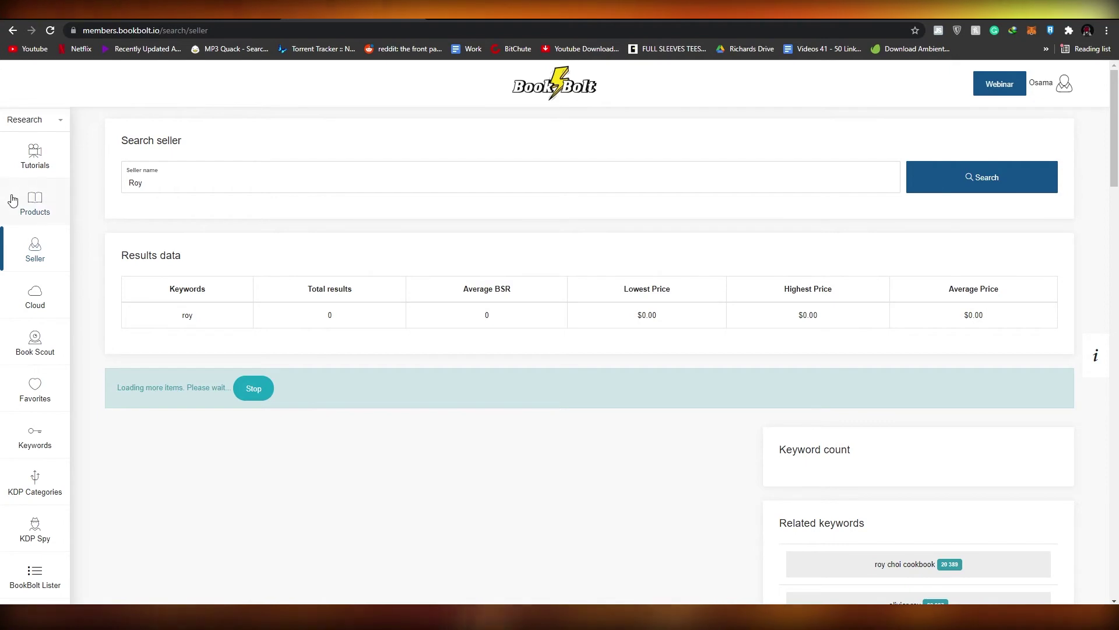
# - Examine the product results for "cats" and the seller results data for "roy"
pyautogui.click(19, 212)
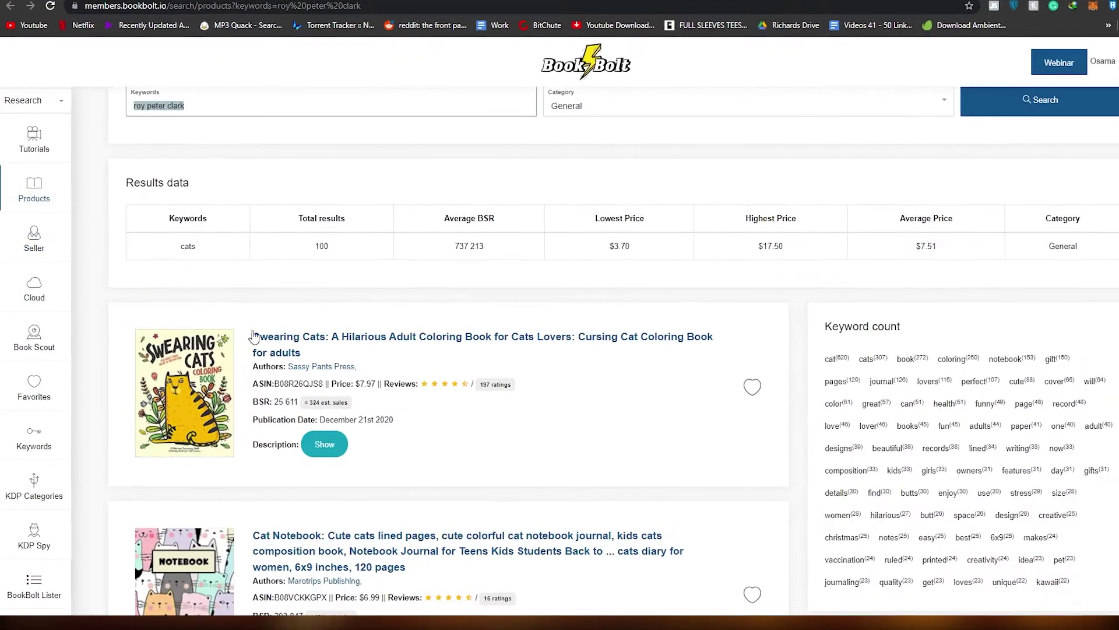
pyautogui.scroll(-5, 372, 354)
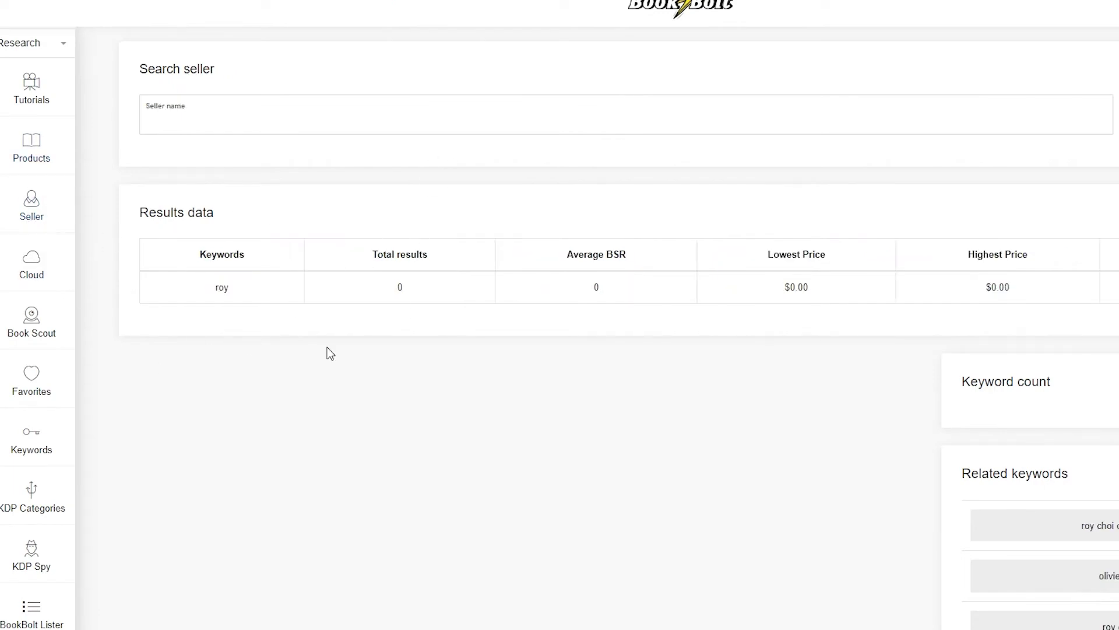
pyautogui.scroll(-3, 180, 273)
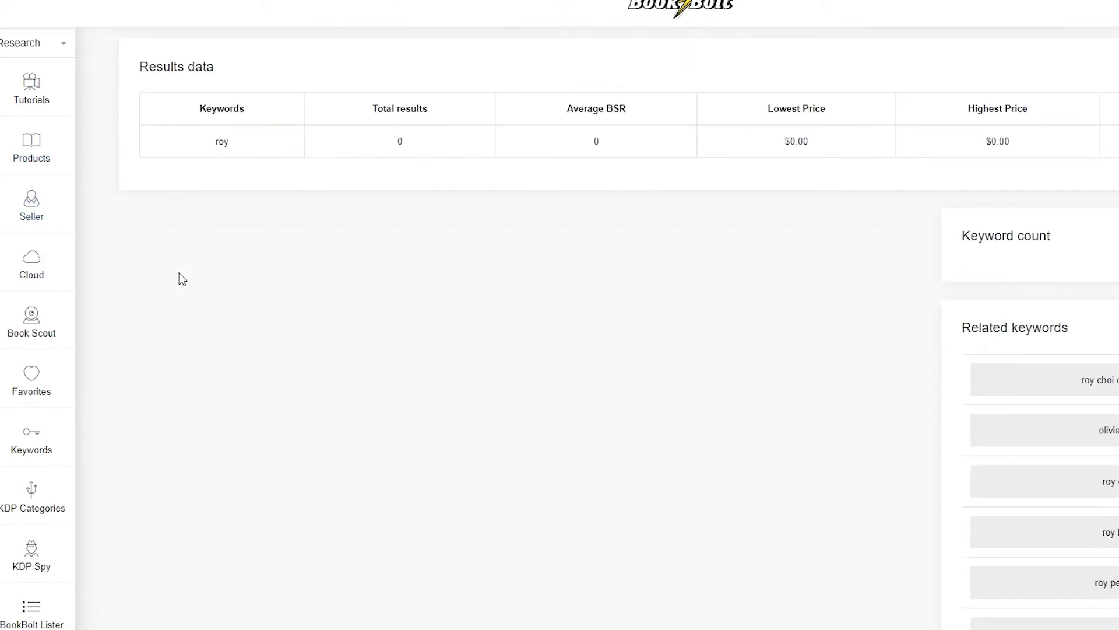
# - Run a Cloud search of the Top 100 bestsellers in the Notebook category with the keywords "cats-dogs"
pyautogui.click(55, 269)
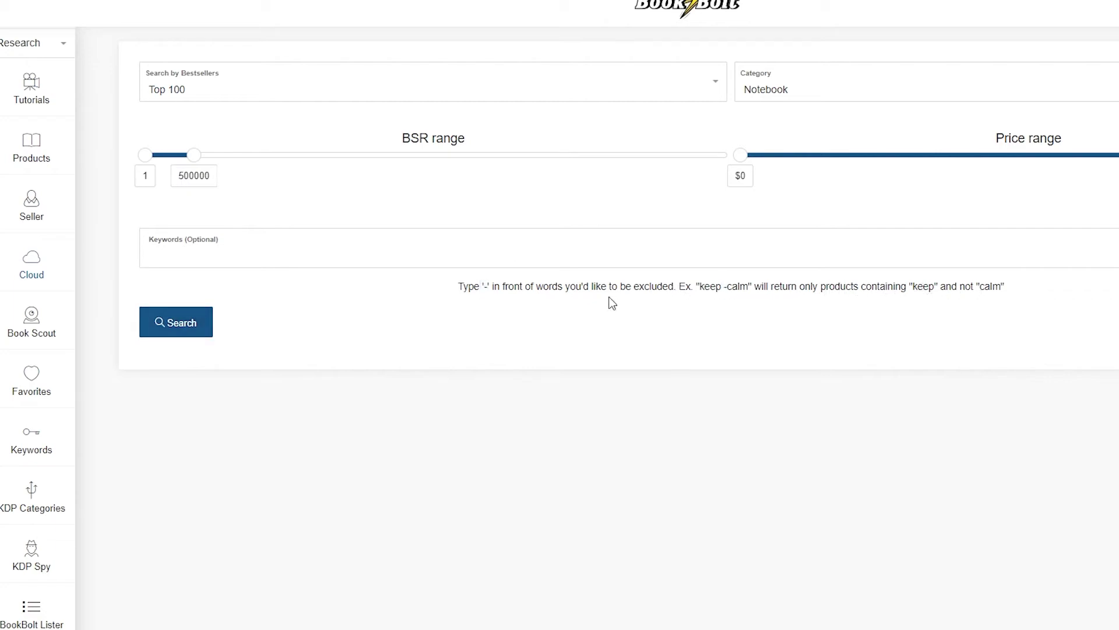
pyautogui.click(198, 251)
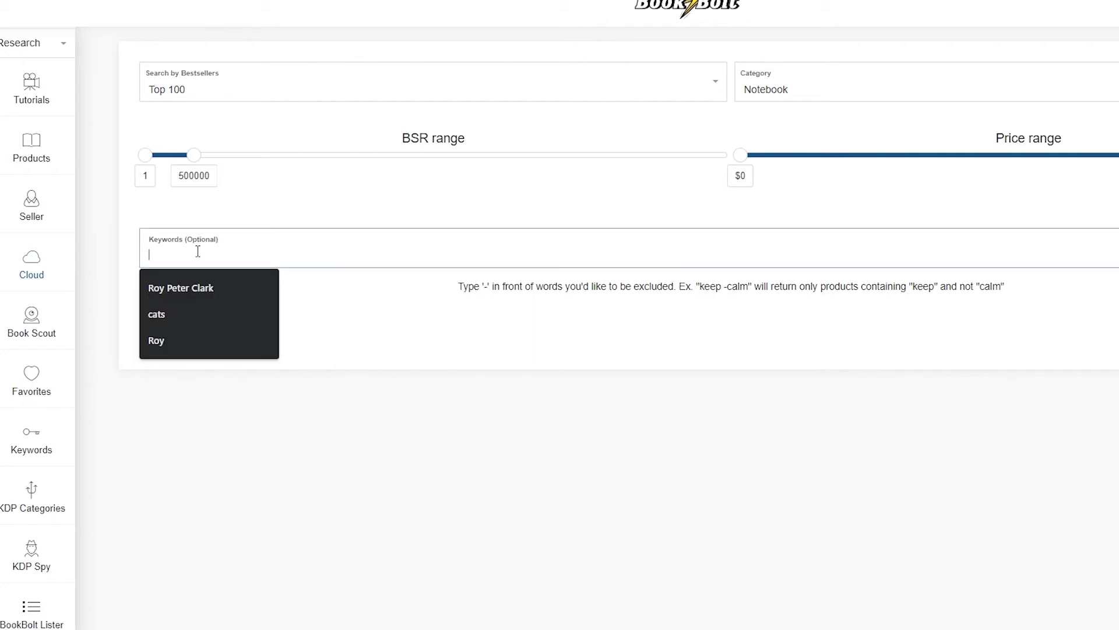
pyautogui.click(184, 309)
pyautogui.write('-dogs')
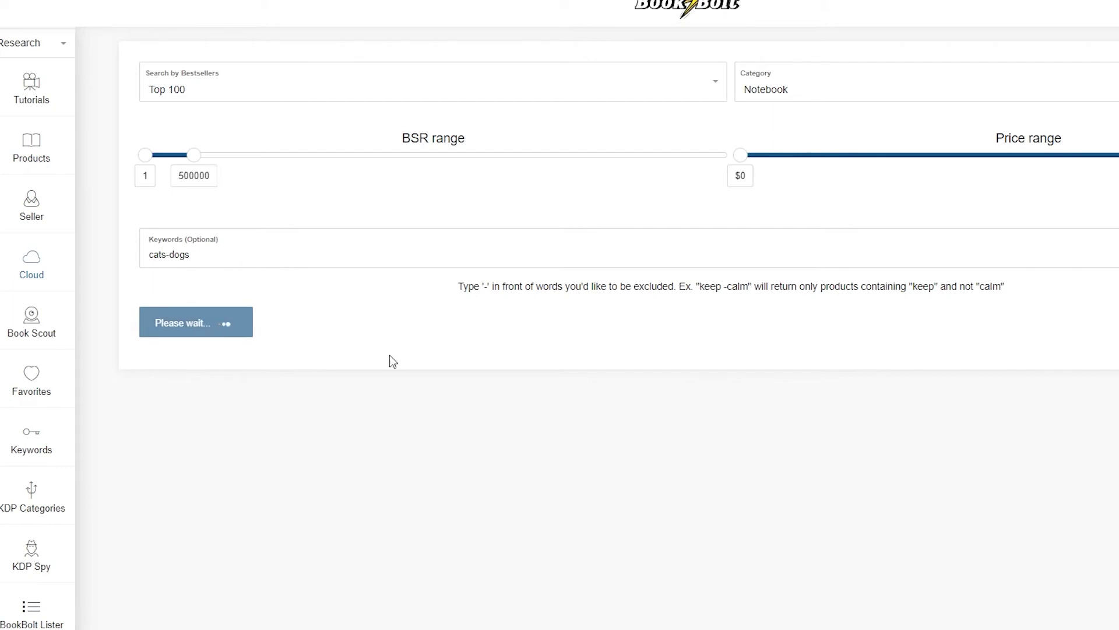
# - Browse the Cloud search results for "cats-dogs", including each book's price, BSR and estimated monthly sales
pyautogui.scroll(5, 606, 274)
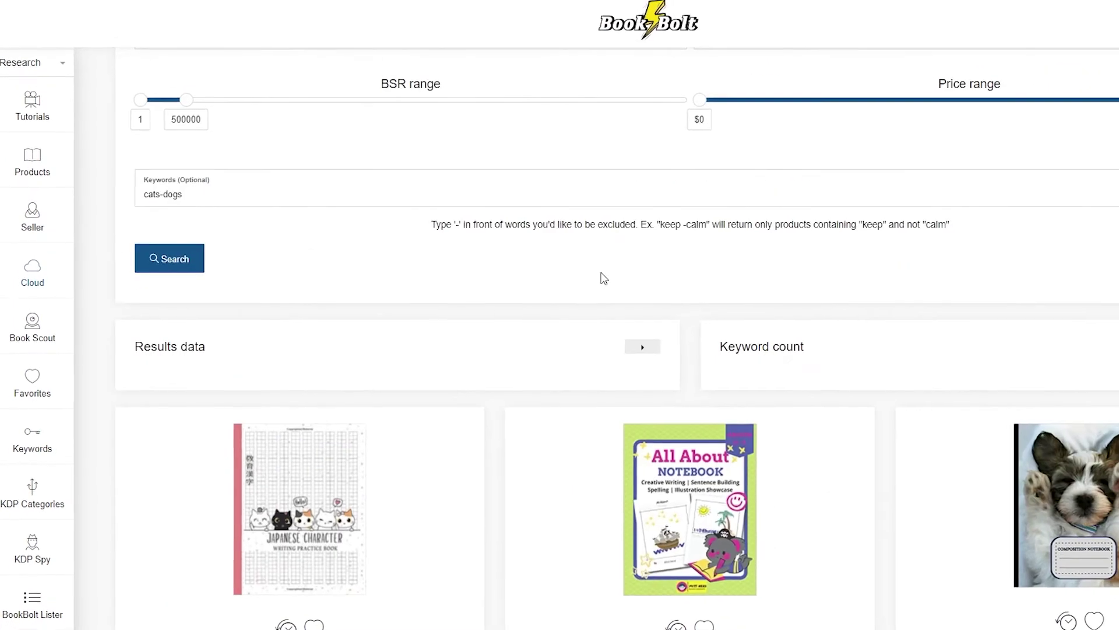
pyautogui.scroll(-10, 749, 459)
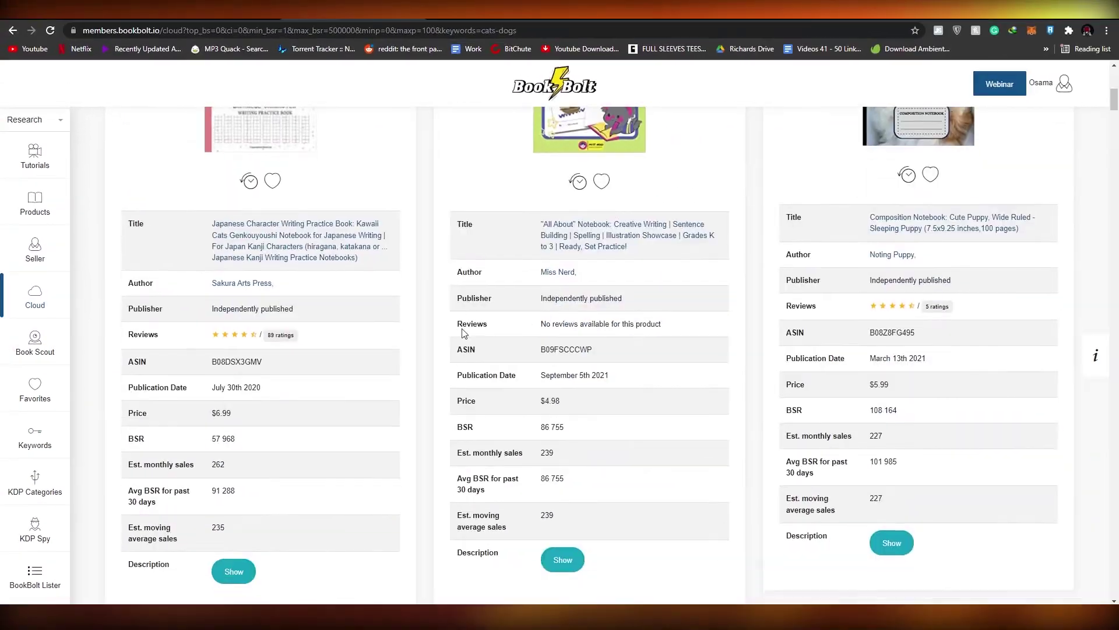
pyautogui.scroll(5, 692, 406)
pyautogui.scroll(4, 388, 355)
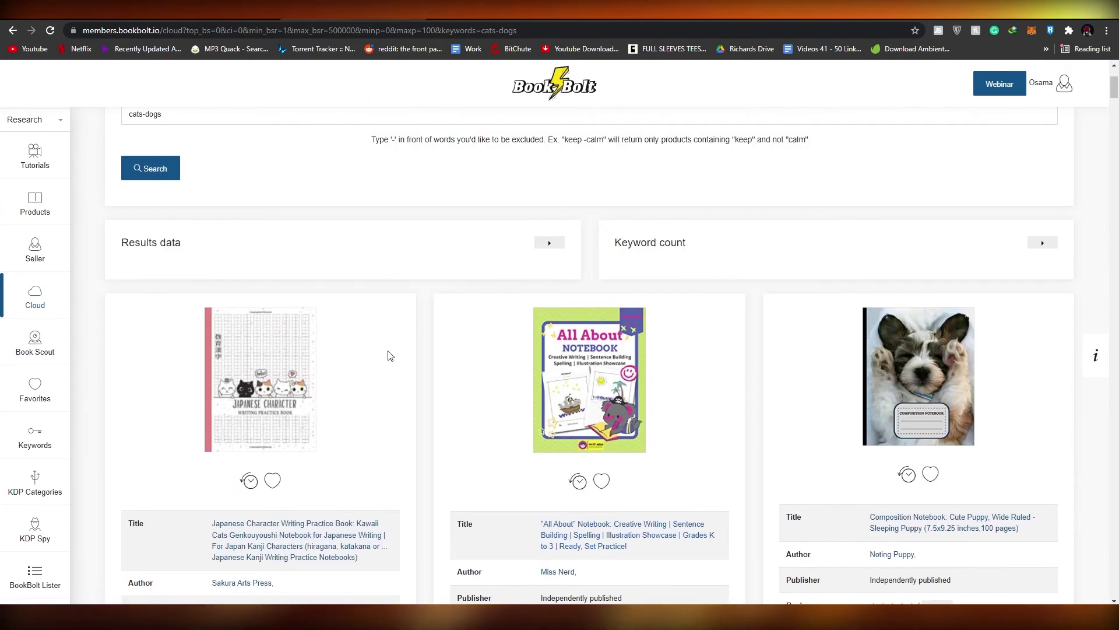
# - Review the listed books for "cats-dogs" and the Cloud search's keyword, BSR range and price range filters
pyautogui.scroll(-2, 981, 355)
pyautogui.scroll(-9, 982, 355)
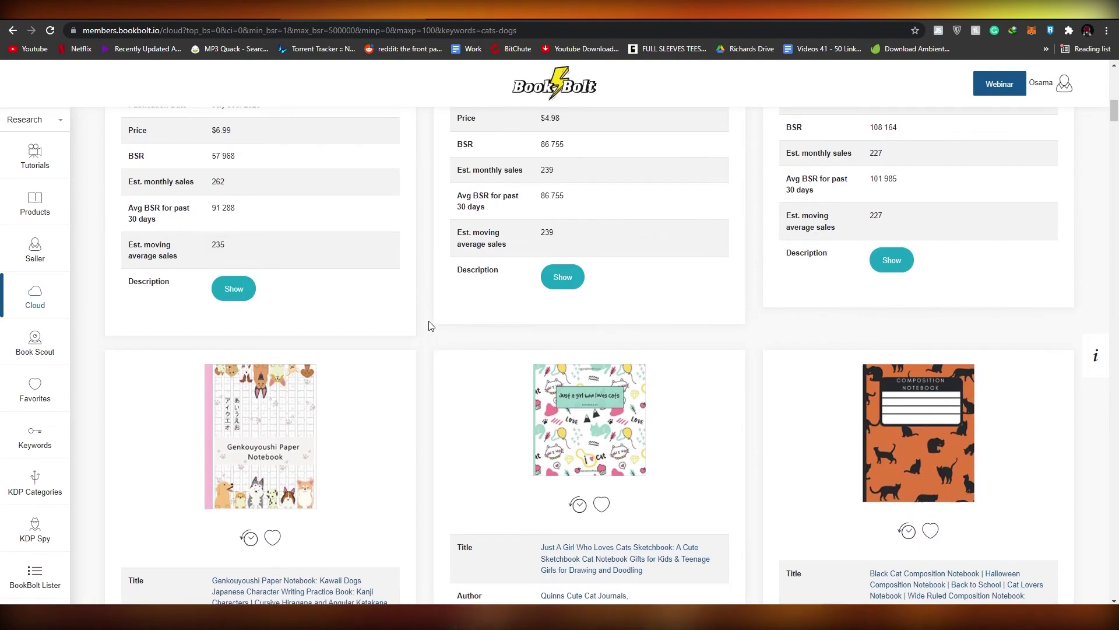
pyautogui.scroll(7, 430, 320)
pyautogui.scroll(6, 162, 277)
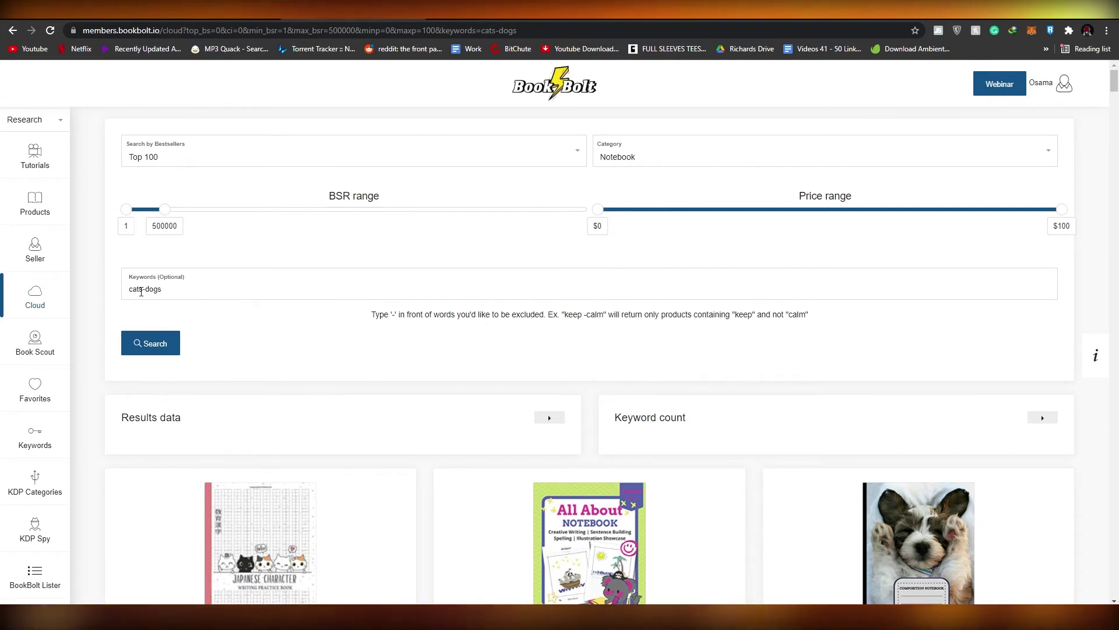
pyautogui.doubleClick(144, 290)
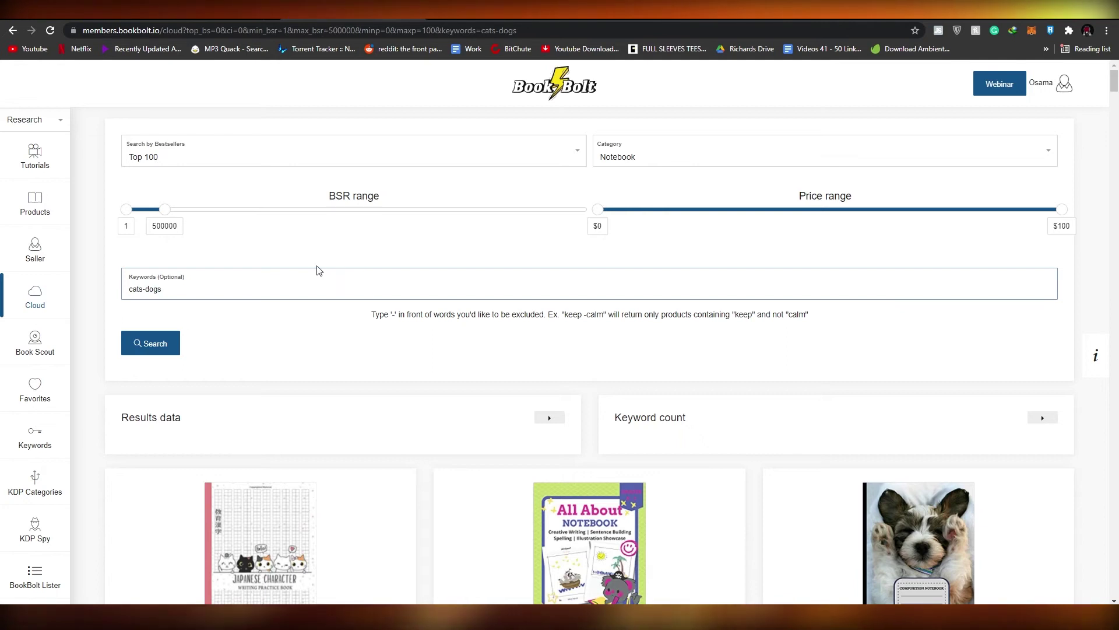
pyautogui.scroll(-3, 227, 226)
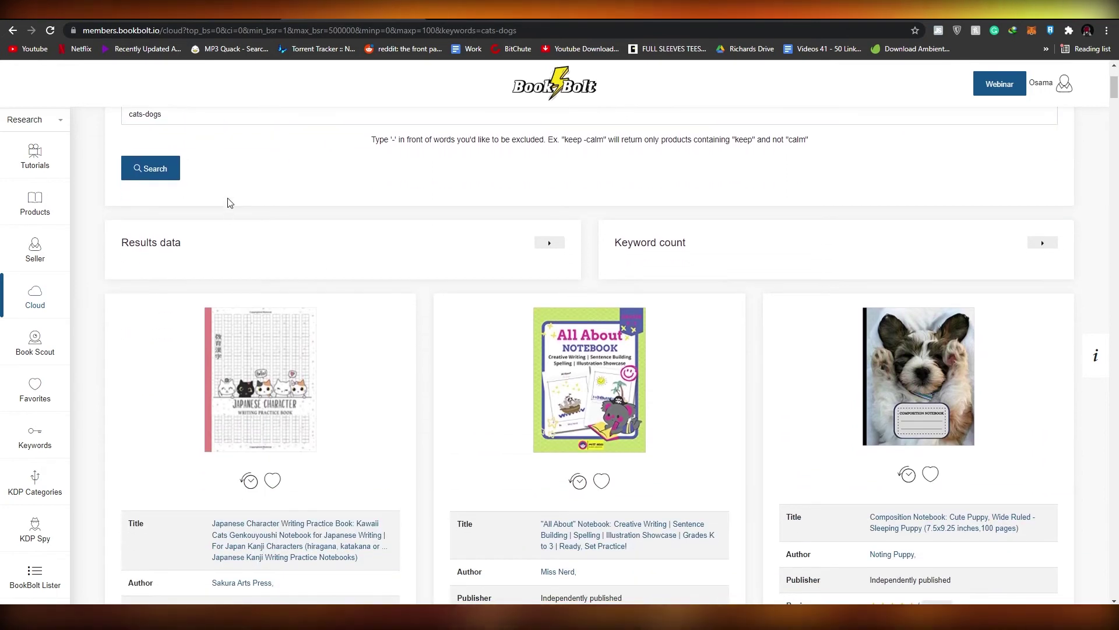
pyautogui.click(50, 362)
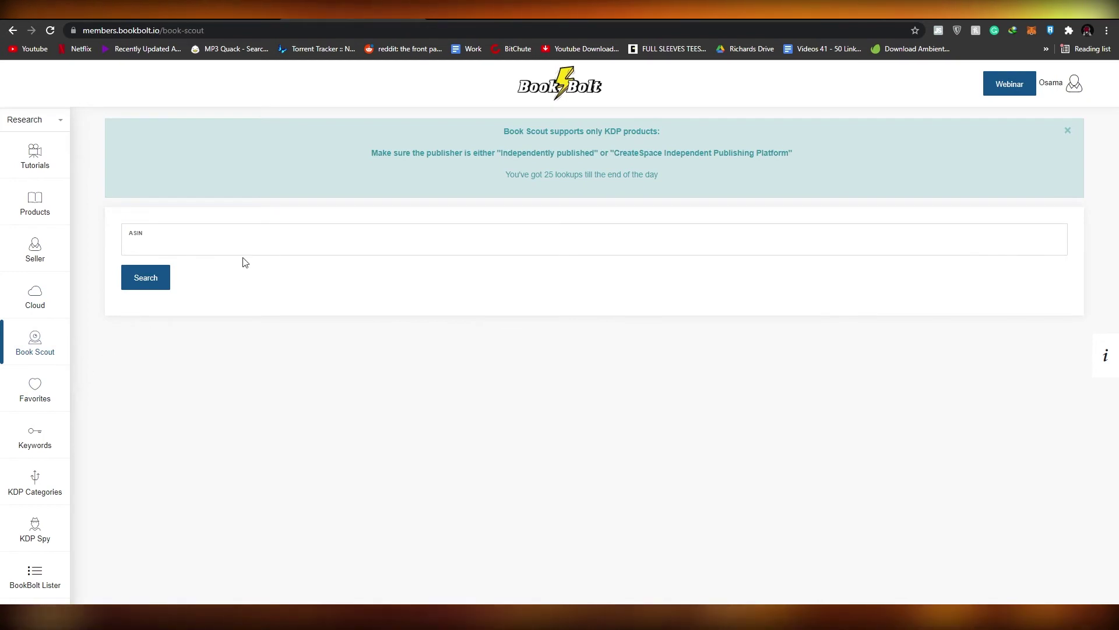
pyautogui.click(130, 237)
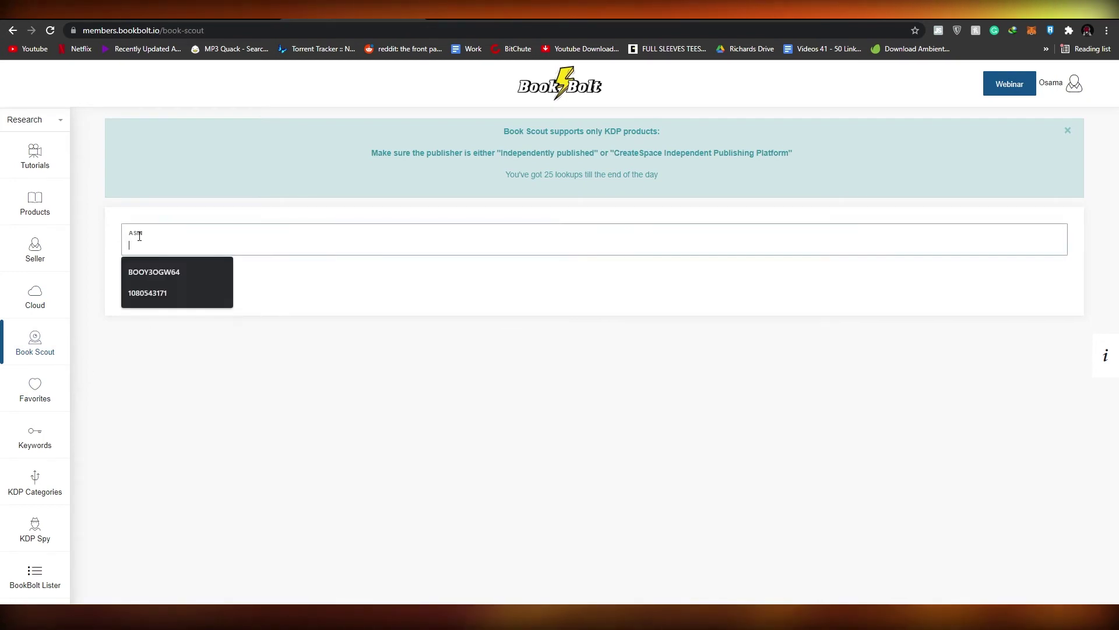
pyautogui.click(180, 296)
pyautogui.click(154, 277)
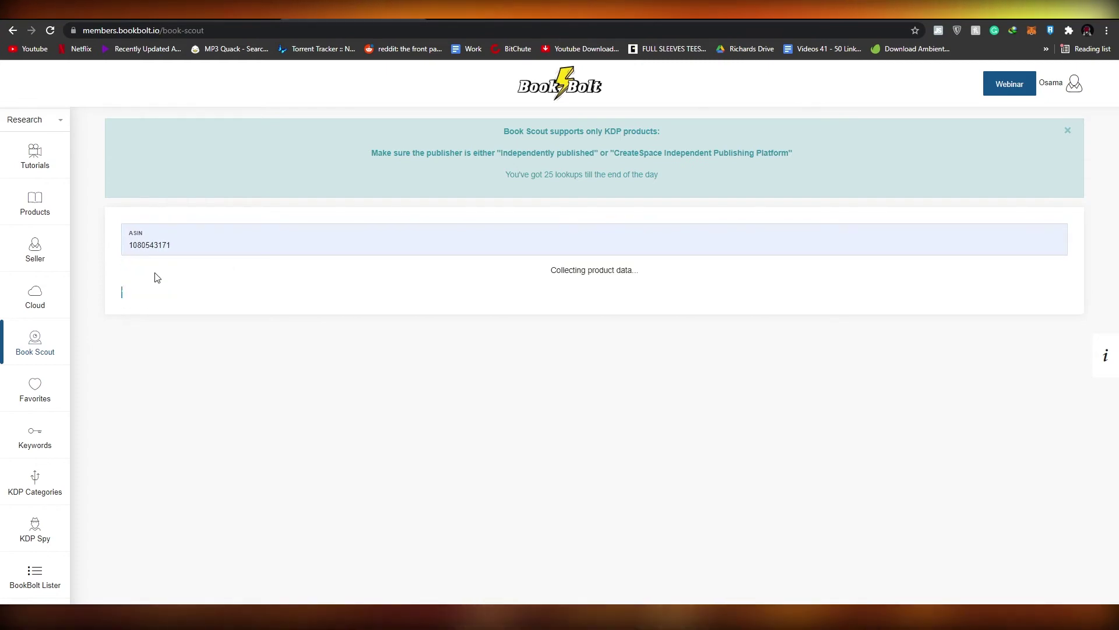
# - Check the scouted book's product details, and switch to Amazon to read the full description of Writing Tools
pyautogui.scroll(-4, 277, 373)
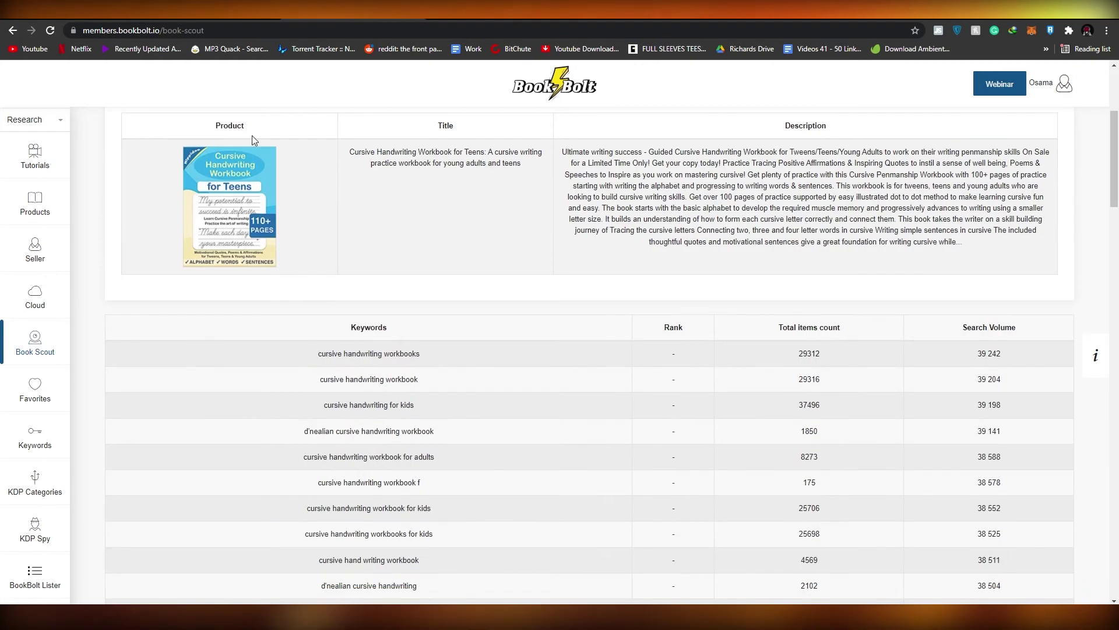
pyautogui.scroll(2, 263, 268)
pyautogui.scroll(-2, 319, 308)
pyautogui.scroll(3, 250, 308)
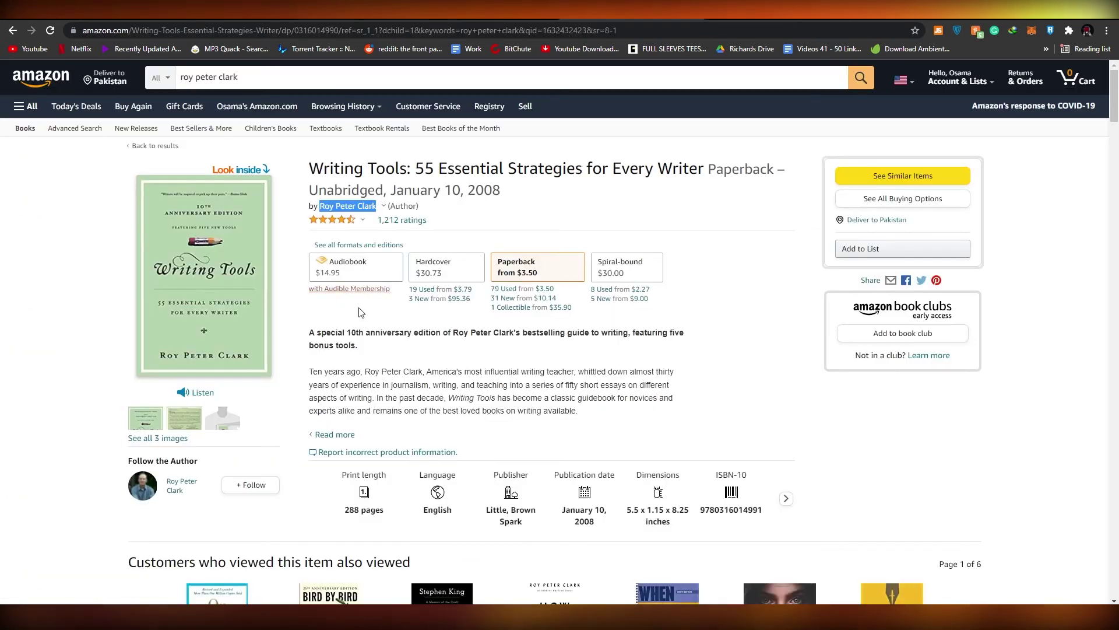
pyautogui.click(334, 435)
pyautogui.scroll(-3, 721, 421)
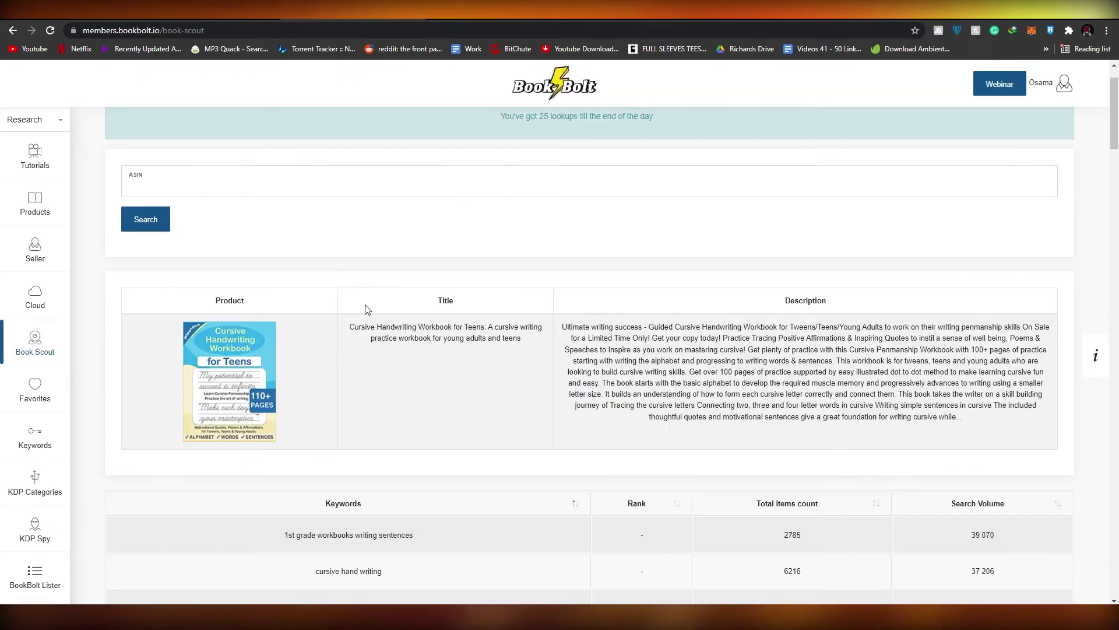
# - Examine the Book Scout keyword table for the cursive handwriting workbook, including rank, total items count and search volume
pyautogui.scroll(-1, 273, 330)
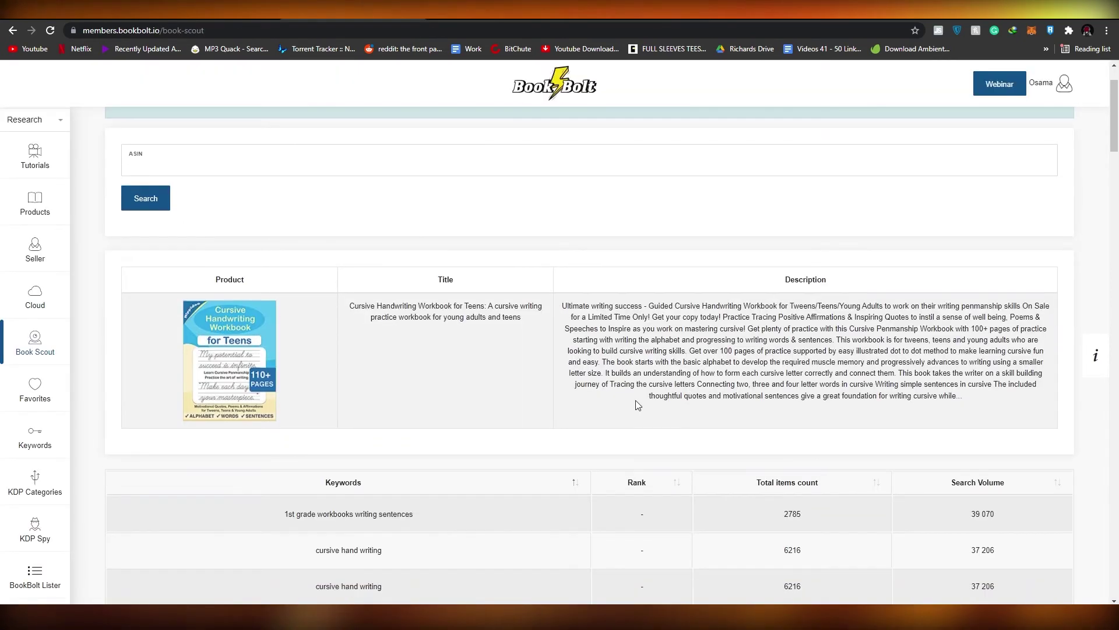
pyautogui.scroll(-3, 219, 366)
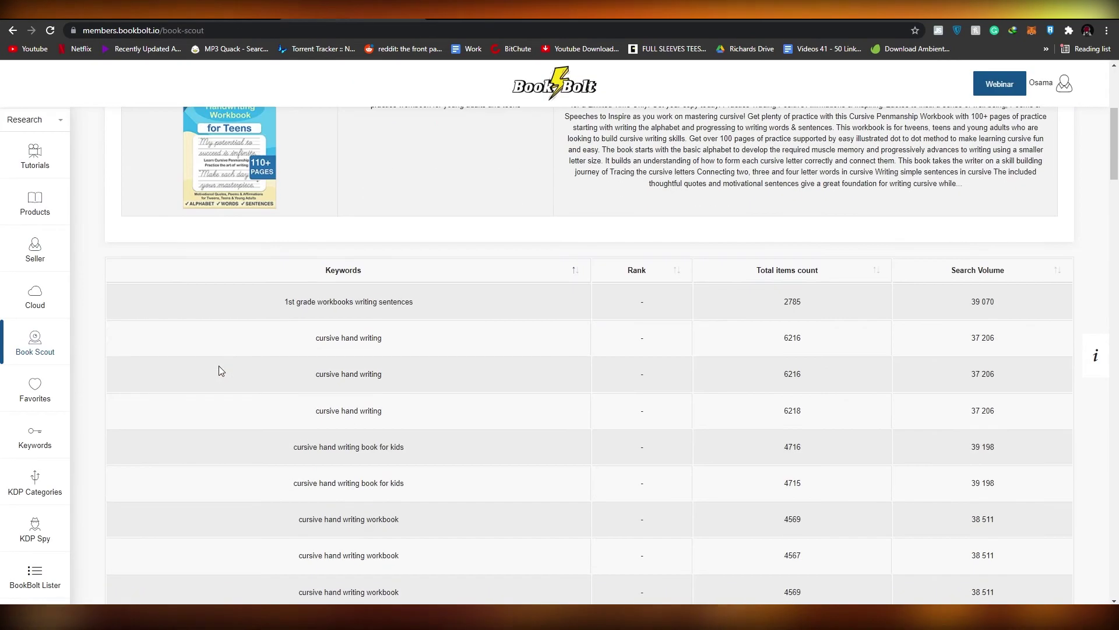
pyautogui.scroll(2, 369, 271)
pyautogui.scroll(-1, 310, 263)
pyautogui.scroll(-3, 368, 332)
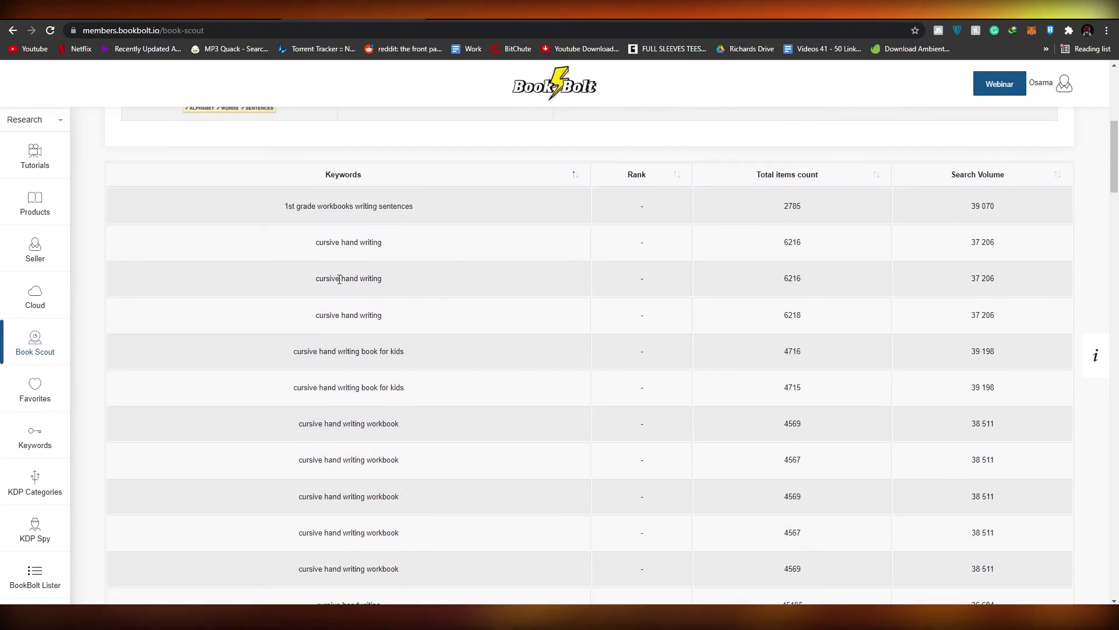
pyautogui.scroll(3, 325, 278)
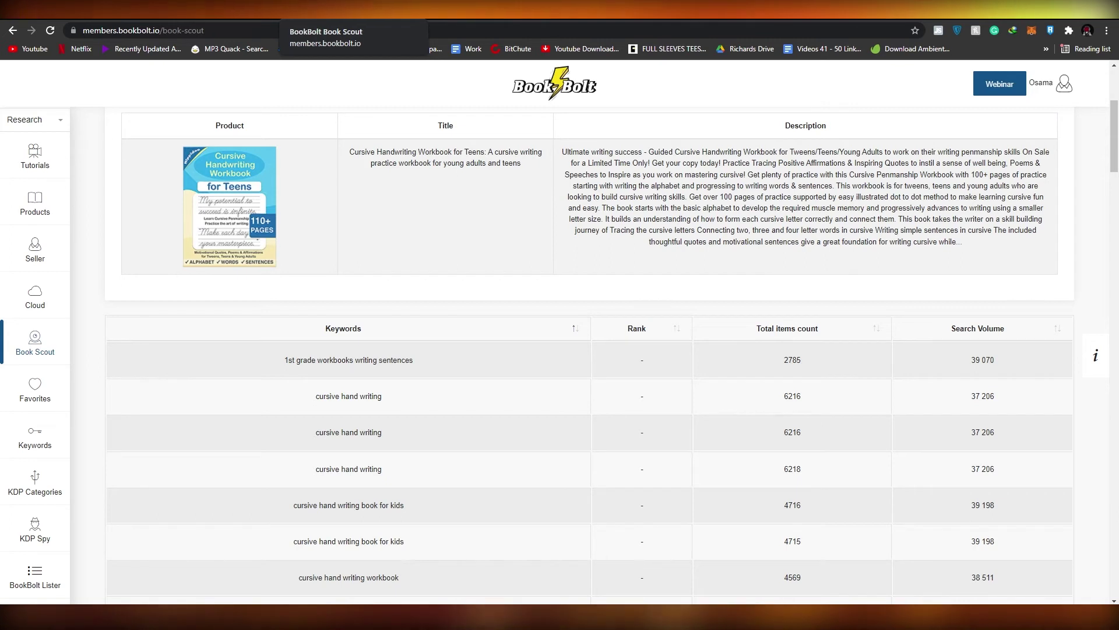
pyautogui.scroll(2, 297, 242)
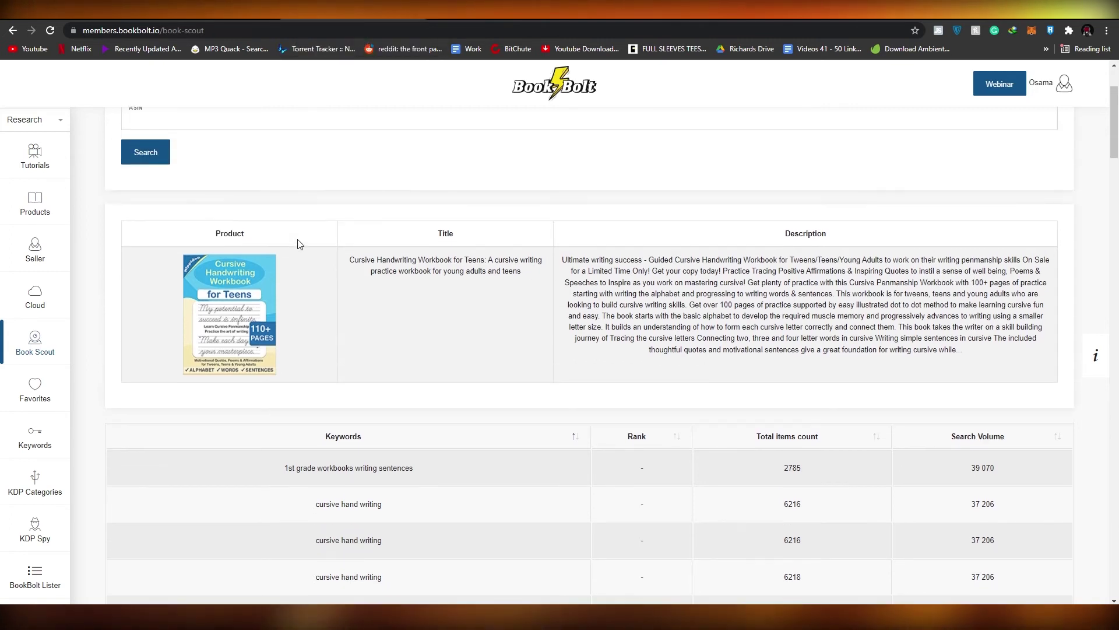
pyautogui.scroll(-1, 289, 303)
pyautogui.scroll(-8, 270, 265)
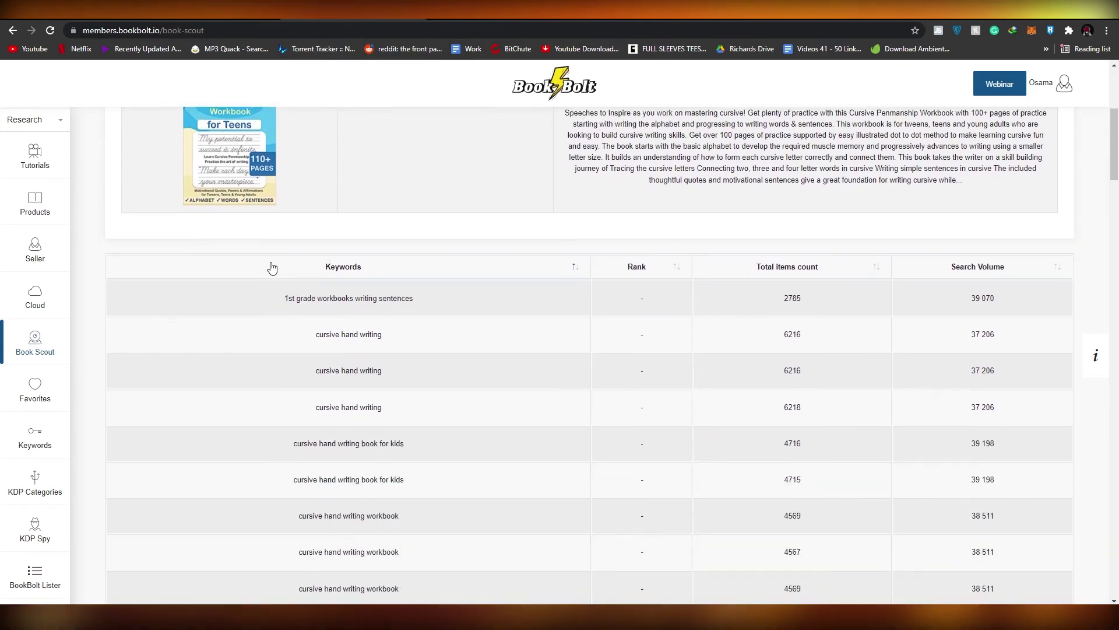
pyautogui.scroll(-12, 323, 260)
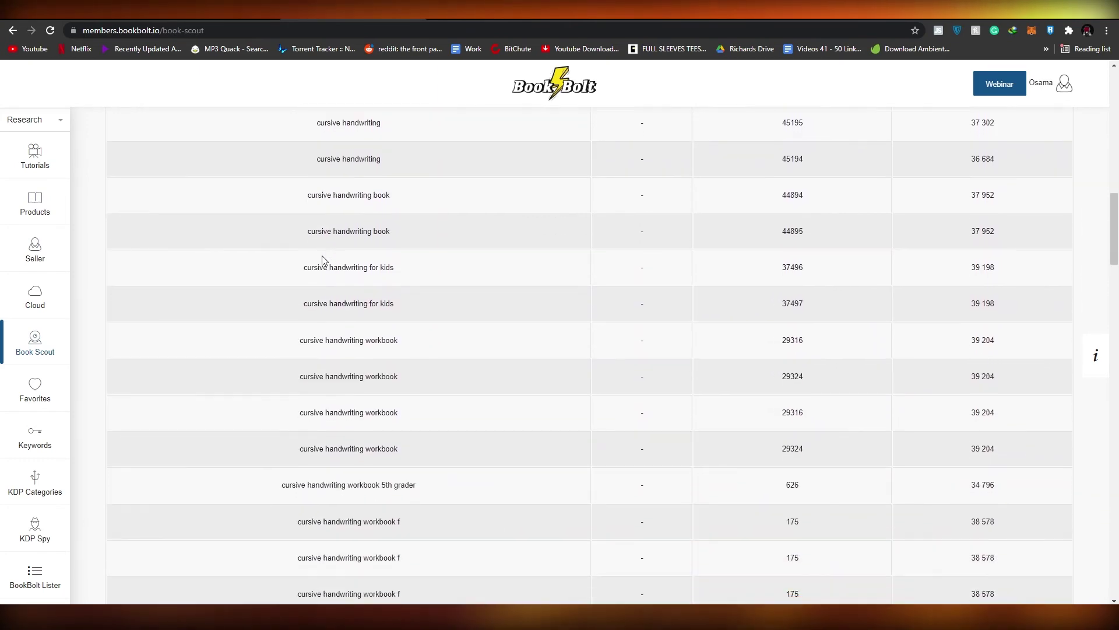
pyautogui.scroll(15, 322, 259)
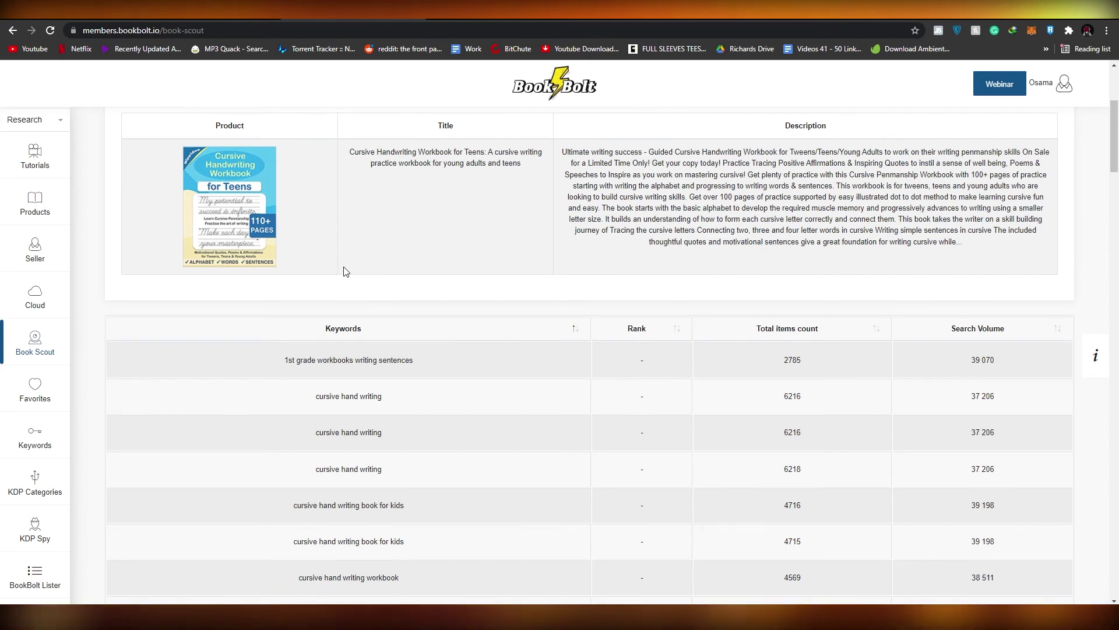
pyautogui.scroll(2, 344, 271)
pyautogui.scroll(-2, 344, 273)
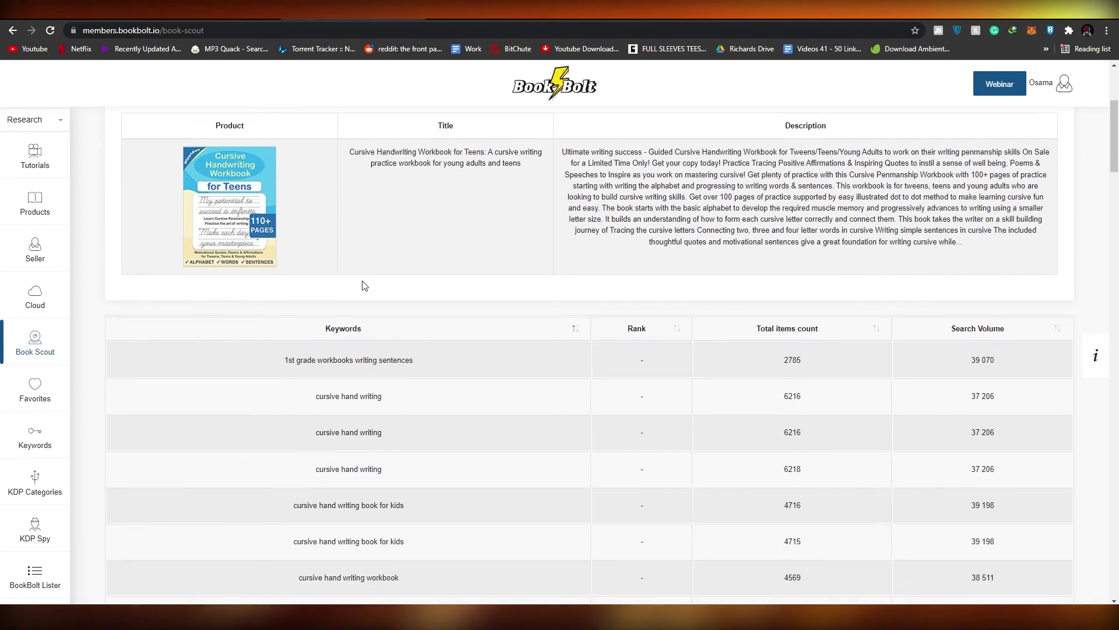
# - View the Favorites page and its categories, and open the keyword search page
pyautogui.moveTo(35, 418)
pyautogui.click(35, 387)
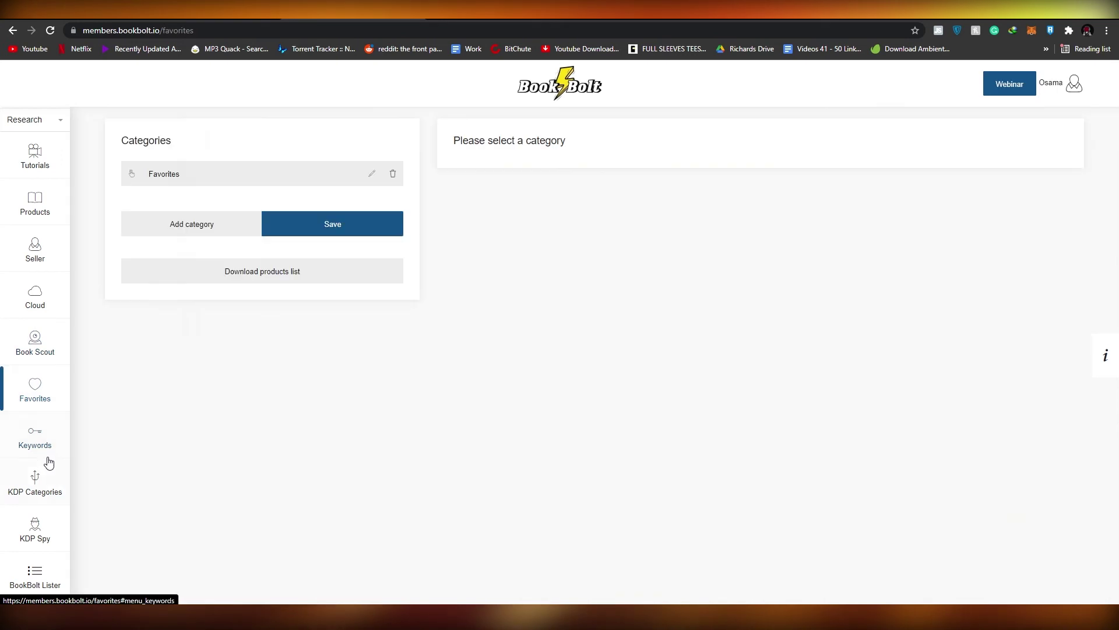
pyautogui.moveTo(46, 455)
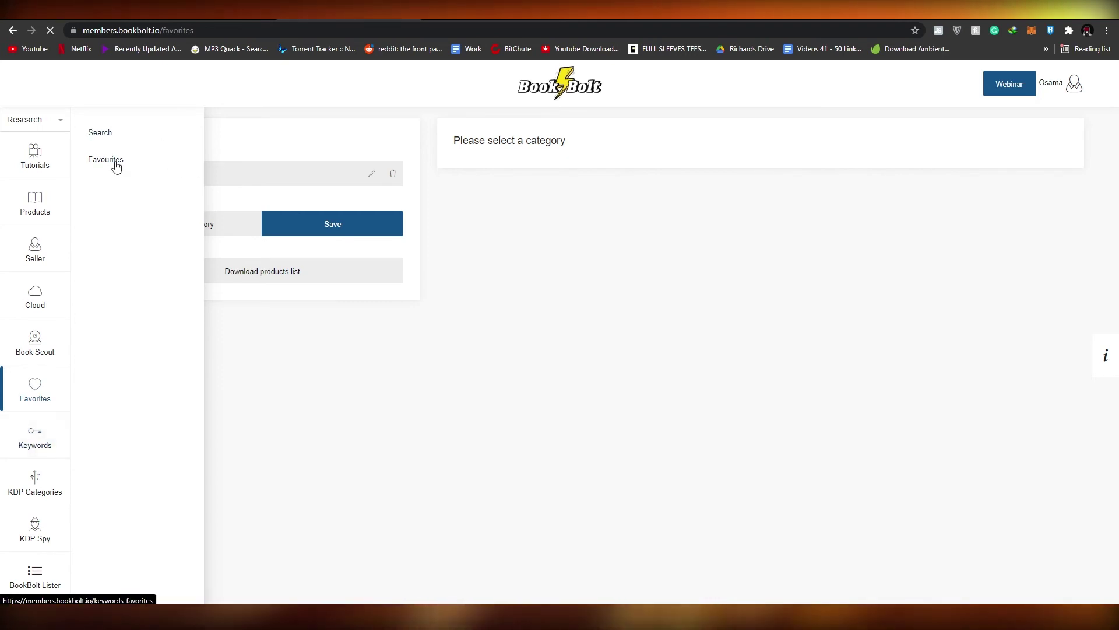
pyautogui.click(110, 139)
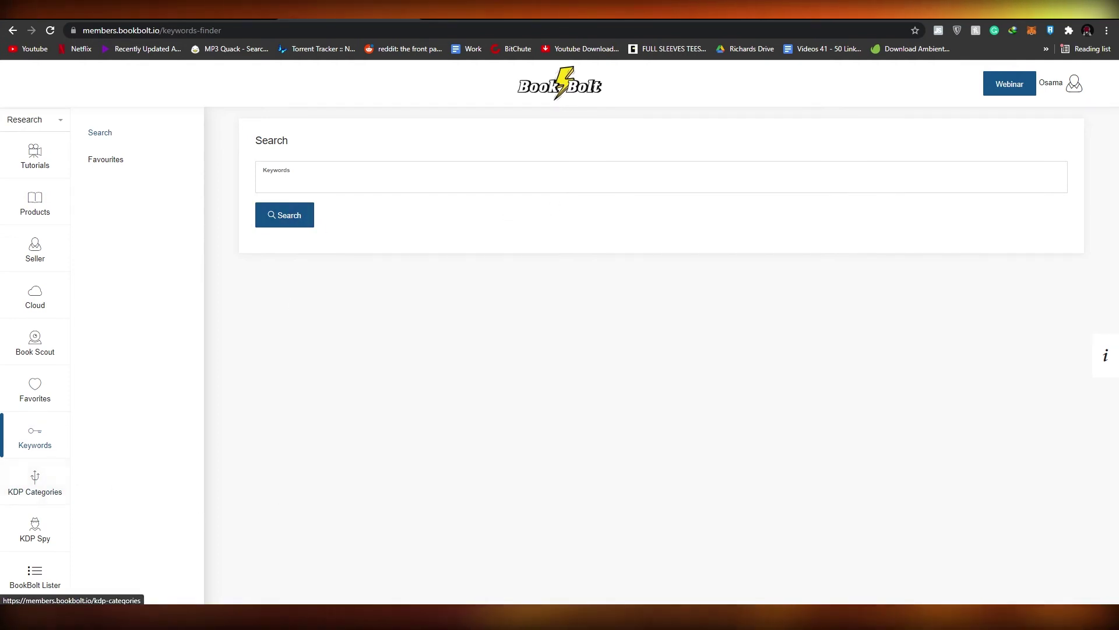
# - Open the KDP category finder and return to the keyword search page
pyautogui.click(35, 486)
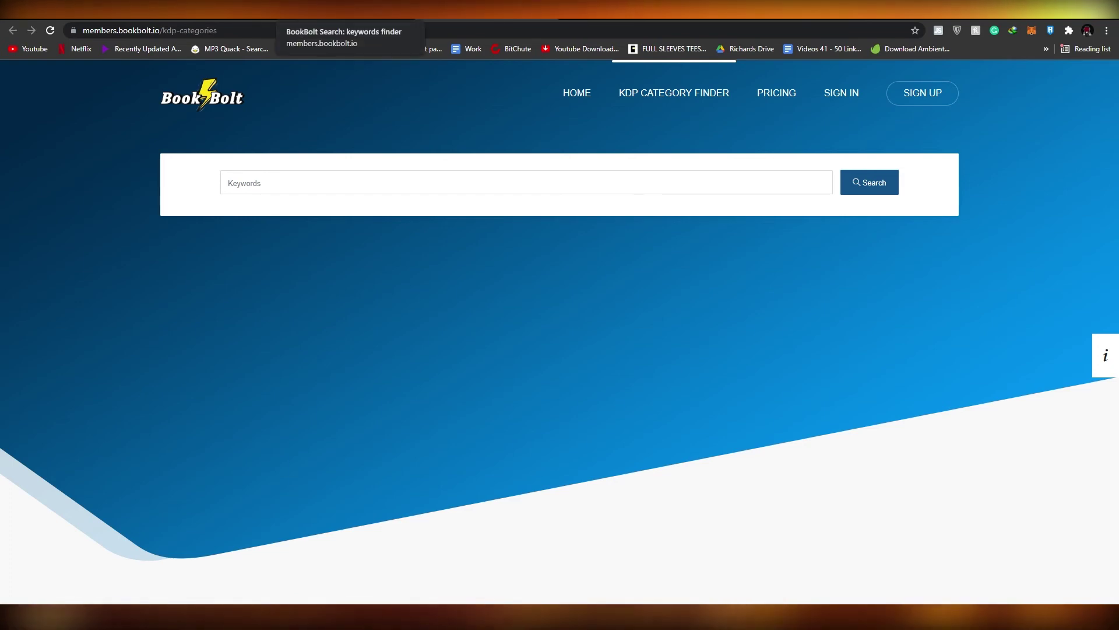
pyautogui.click(349, 9)
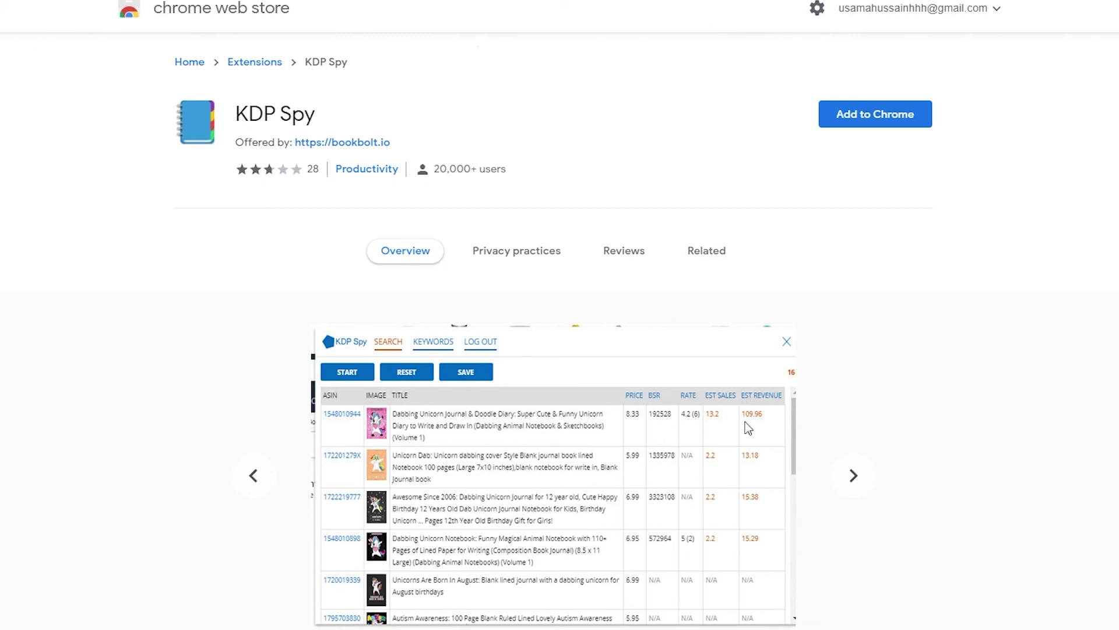
# - View the Keyword Search preview image of the KDP Spy extension in the Chrome Web Store
pyautogui.scroll(-1, 579, 511)
pyautogui.click(869, 395)
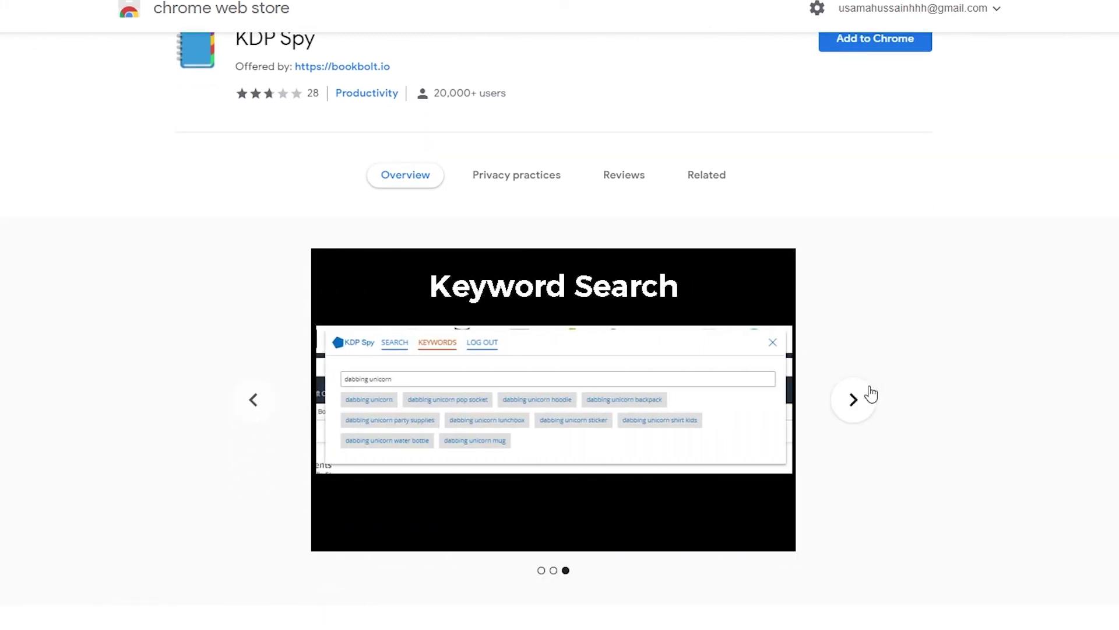
pyautogui.scroll(1, 871, 394)
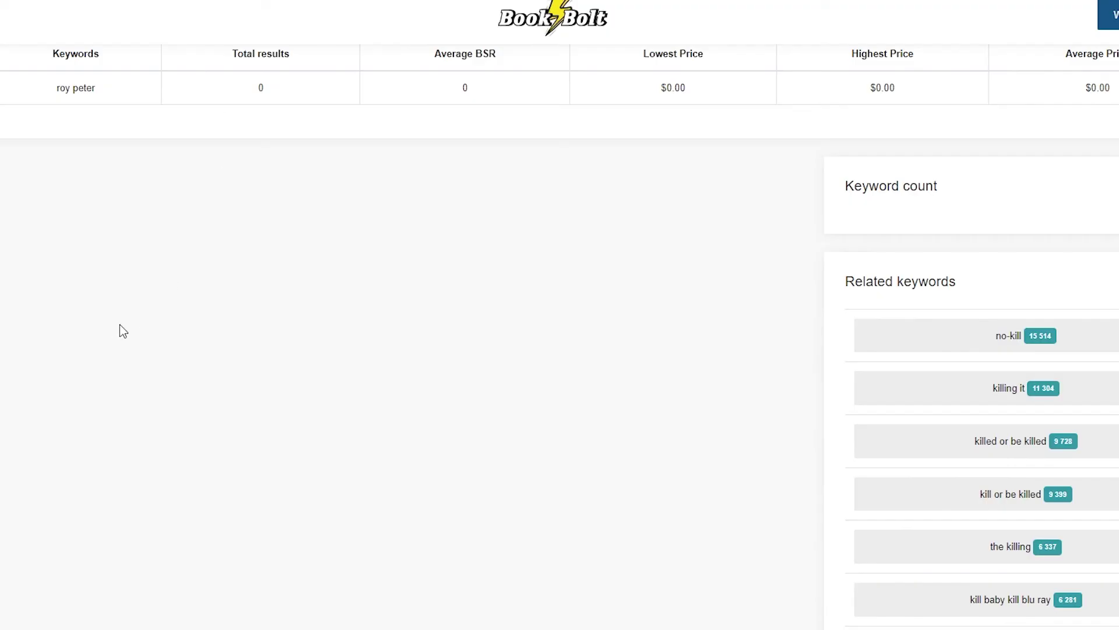
# - Skim the seller search results, and advance the preview images of the Book Bolt Lister extension in the Chrome Web Store
pyautogui.scroll(-1, 120, 328)
pyautogui.scroll(4, 560, 346)
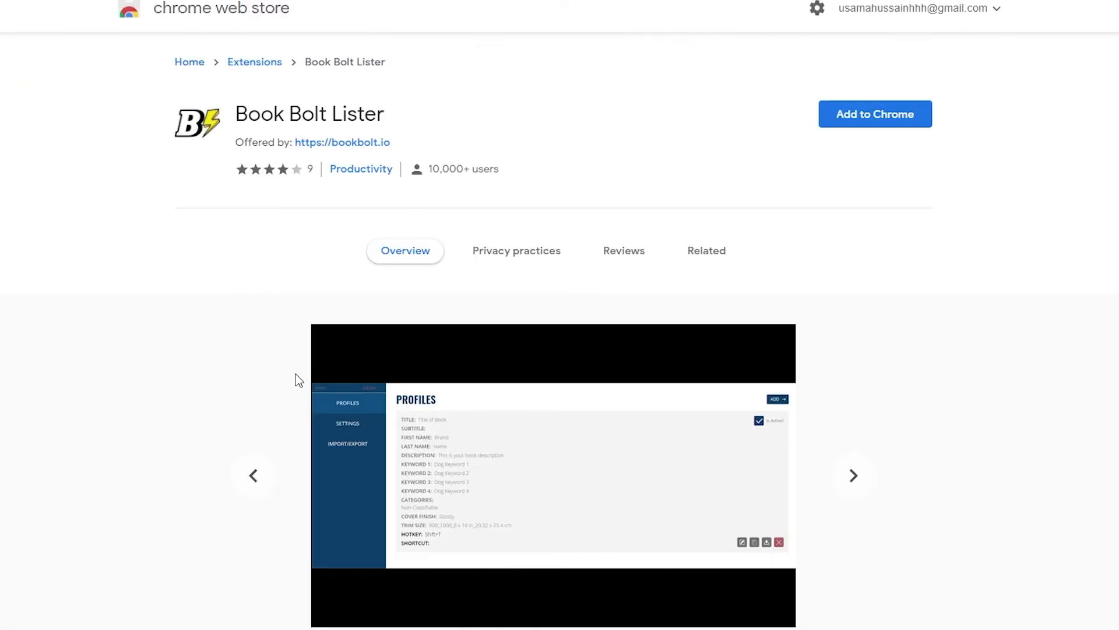
pyautogui.click(852, 478)
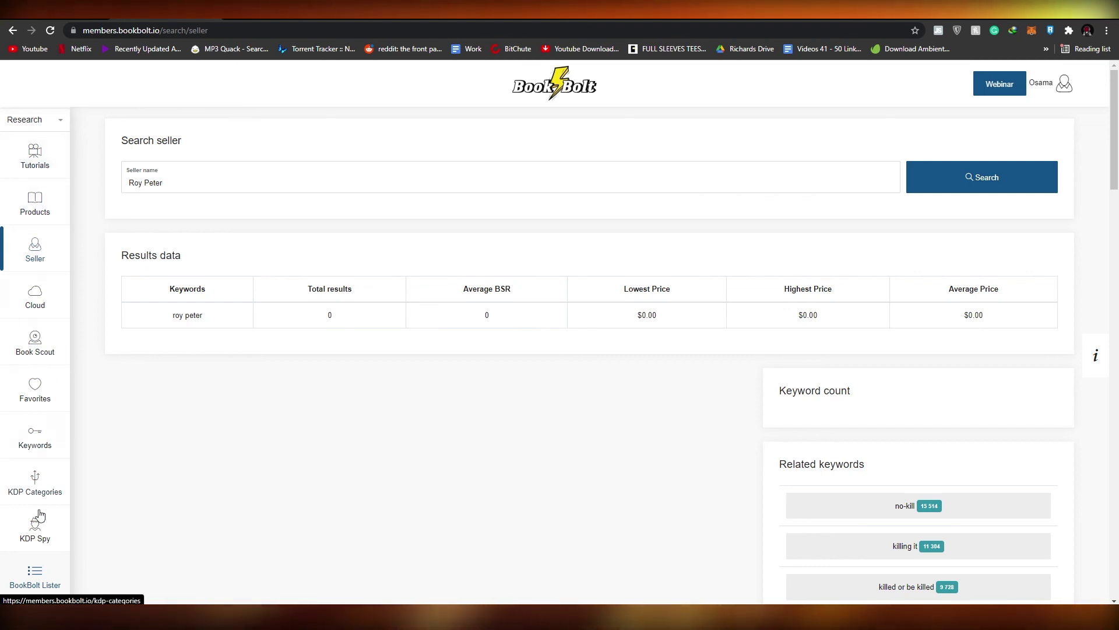
# - Check the tool section selector set to Research, and review the seller search's results data and related keywords
pyautogui.click(51, 123)
pyautogui.click(50, 121)
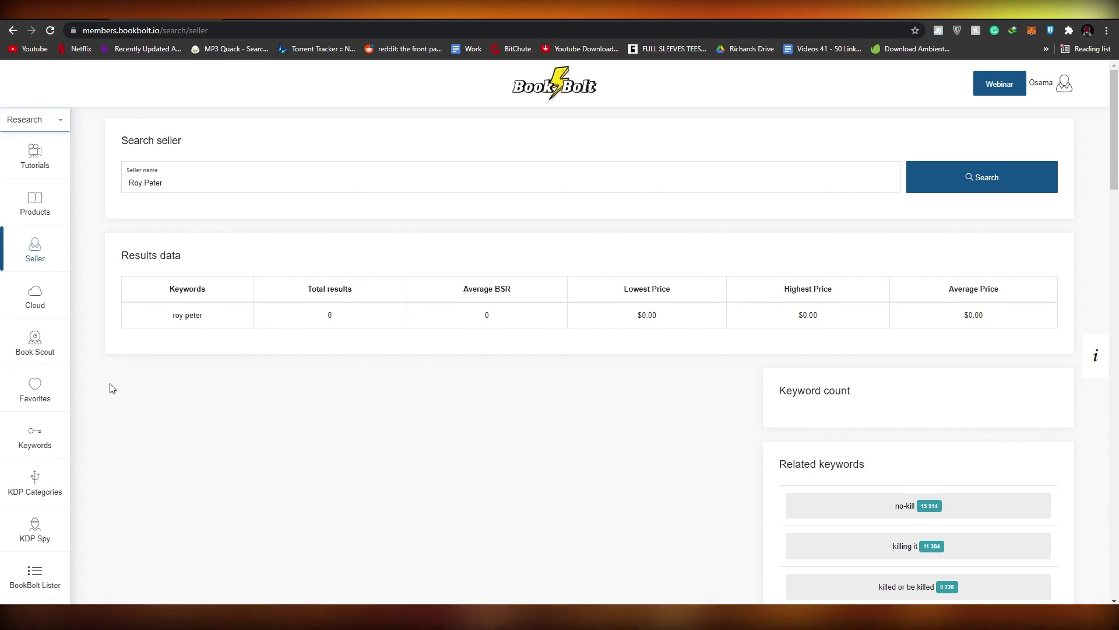
pyautogui.scroll(-2, 401, 436)
pyautogui.scroll(-2, 401, 436)
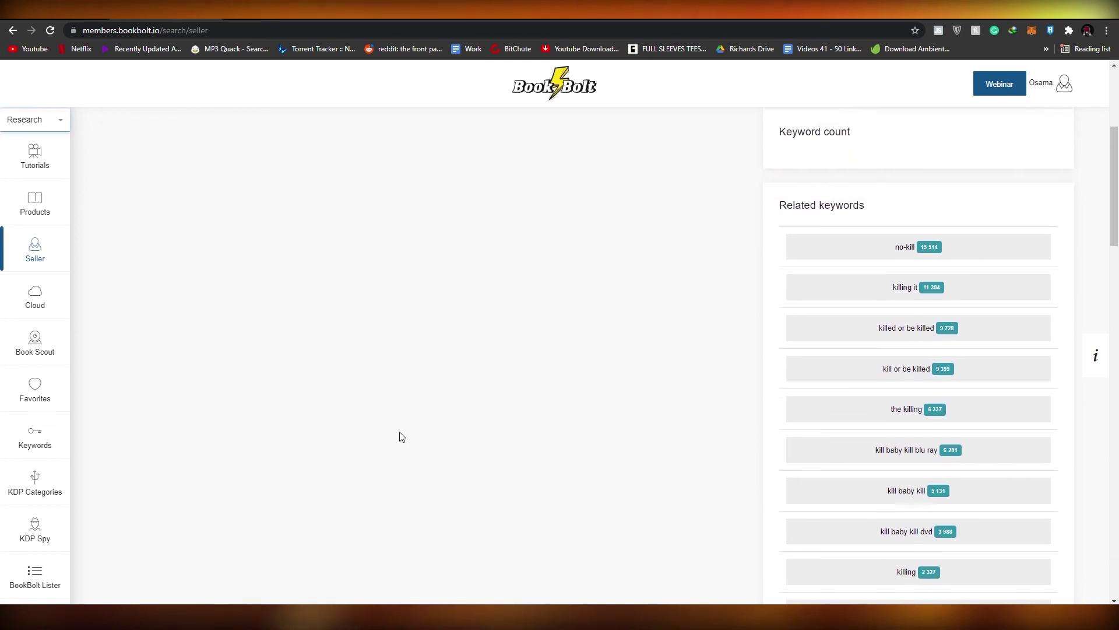
pyautogui.scroll(4, 401, 436)
pyautogui.scroll(1, 401, 437)
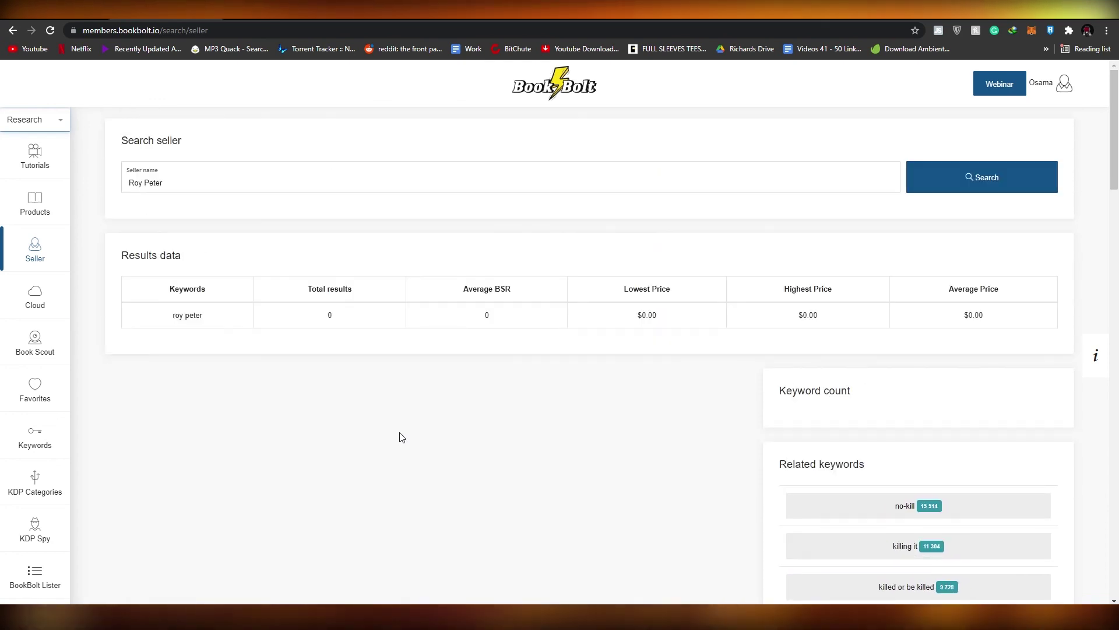